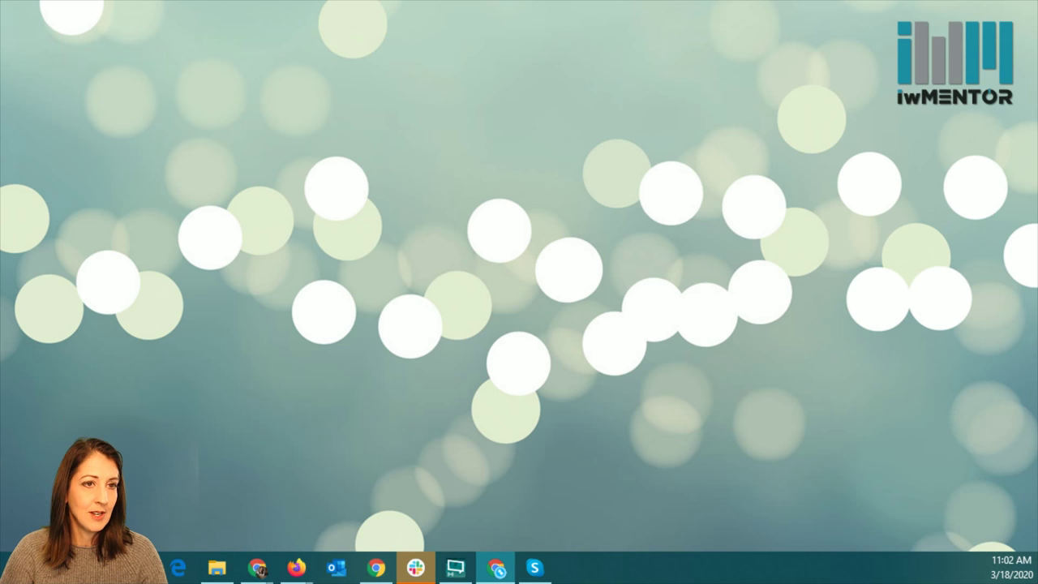
# Switch to the Microsoft Teams window, maximize it, and view the Crisis Communication tab in the Crisis Comm team's General channel.
pyautogui.click(496, 569)
pyautogui.scroll(-1, 203, 397)
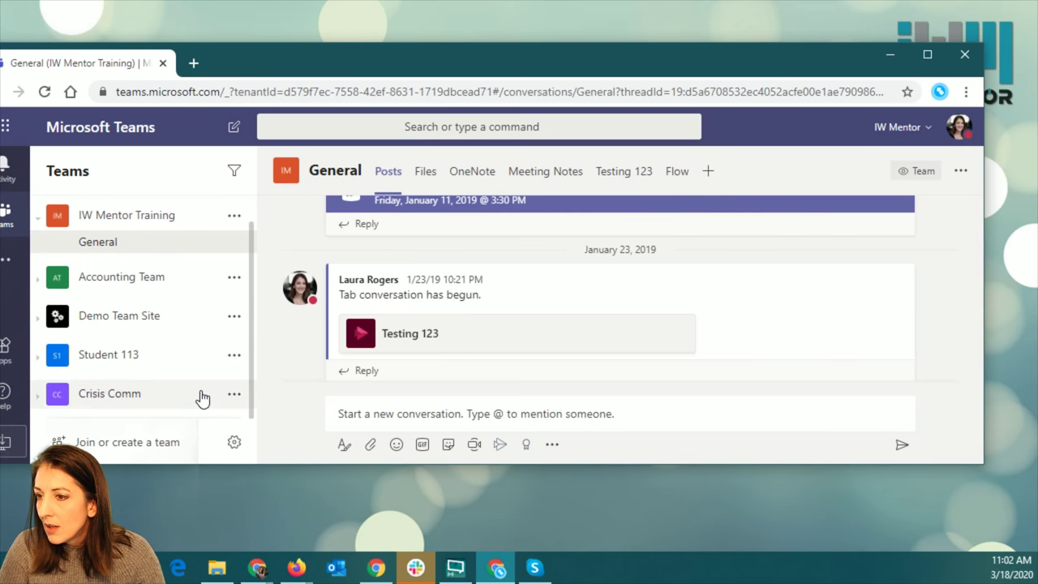
pyautogui.click(203, 397)
pyautogui.press('super+Up')
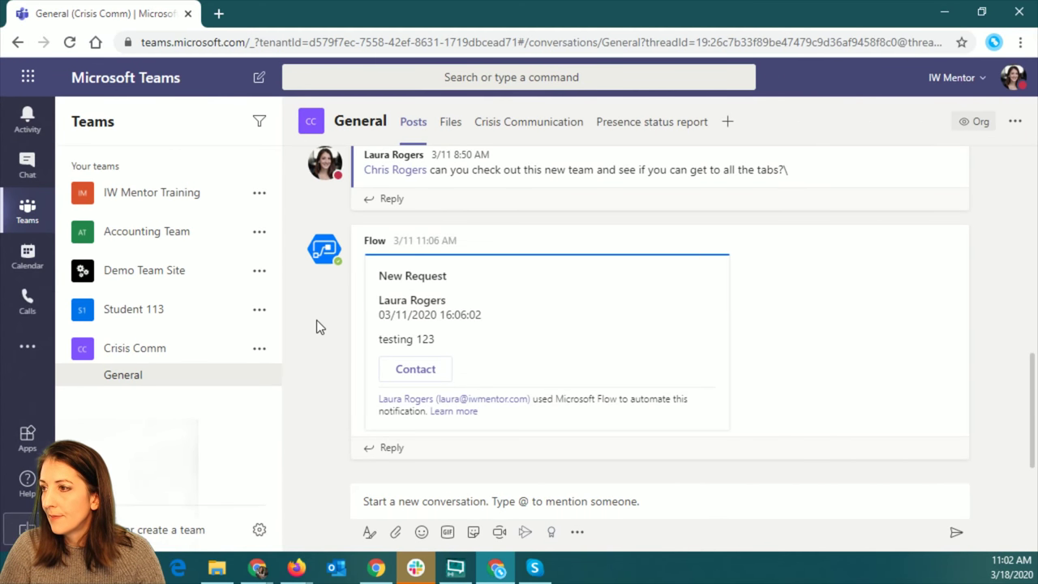
pyautogui.click(551, 131)
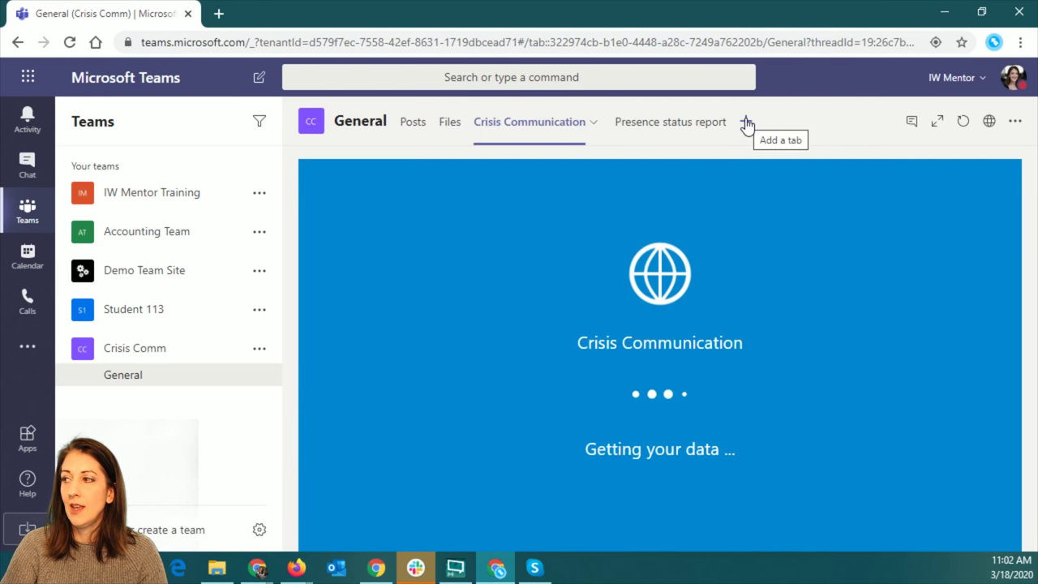
# Try to add a PowerApps tab to the General channel, searching all apps for "org".
pyautogui.click(748, 122)
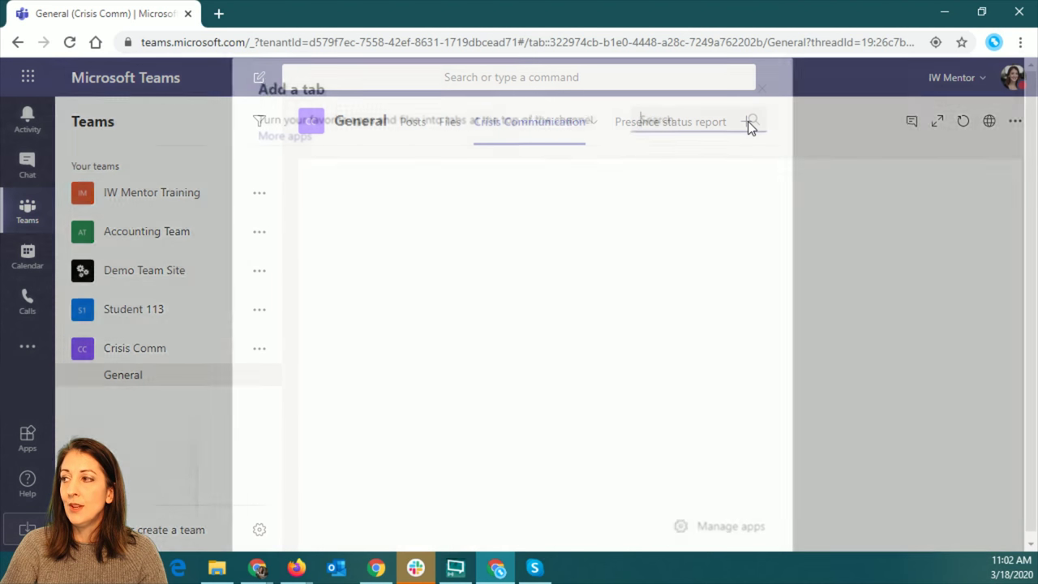
pyautogui.write('power')
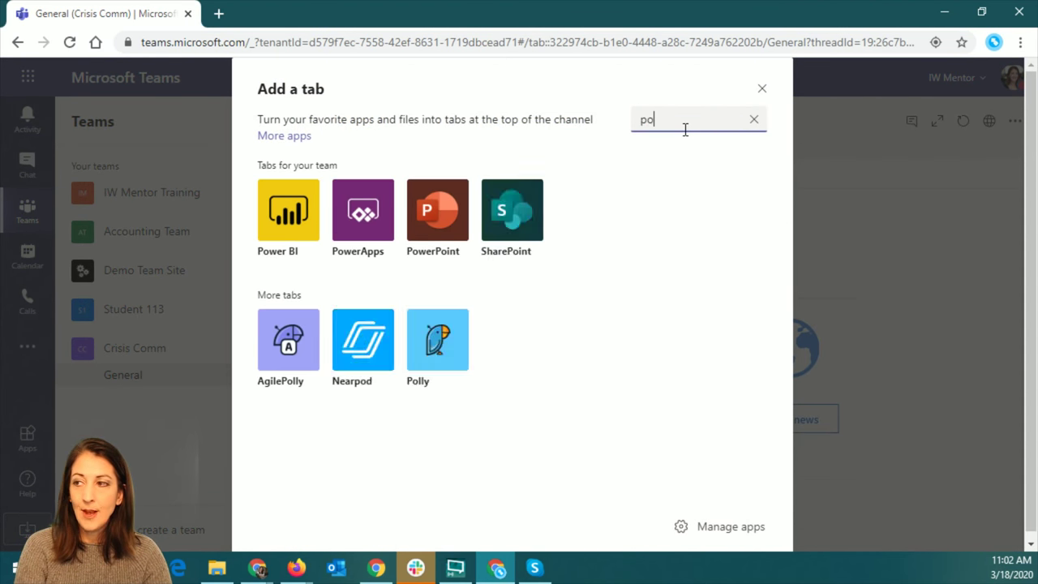
pyautogui.click(348, 207)
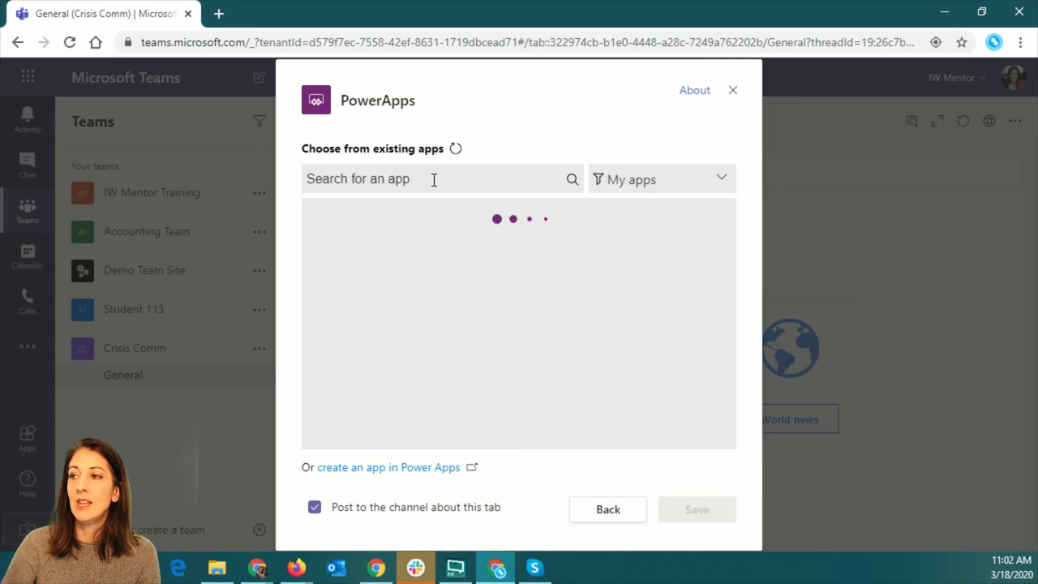
pyautogui.click(498, 177)
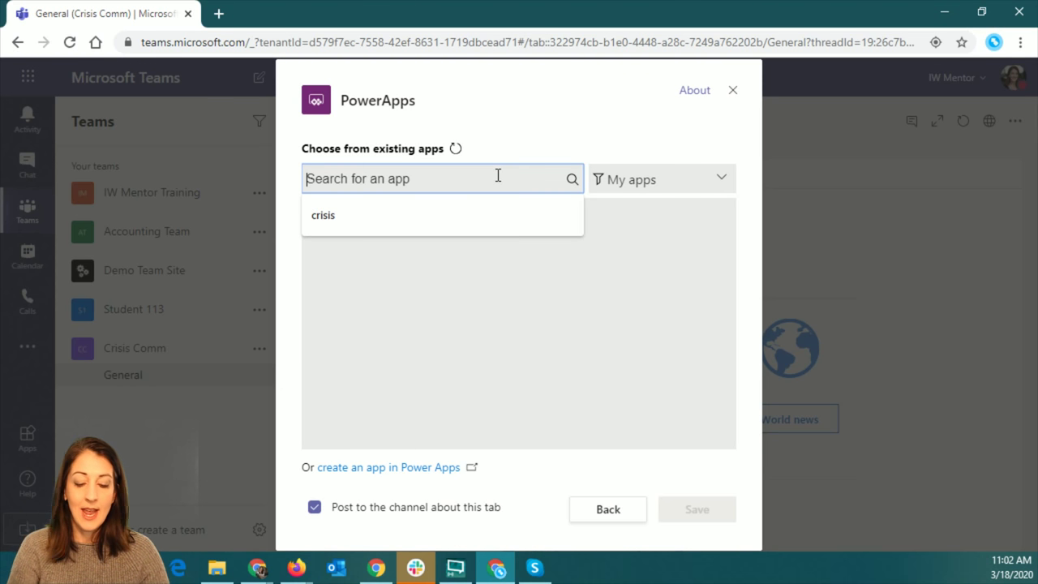
pyautogui.write('org')
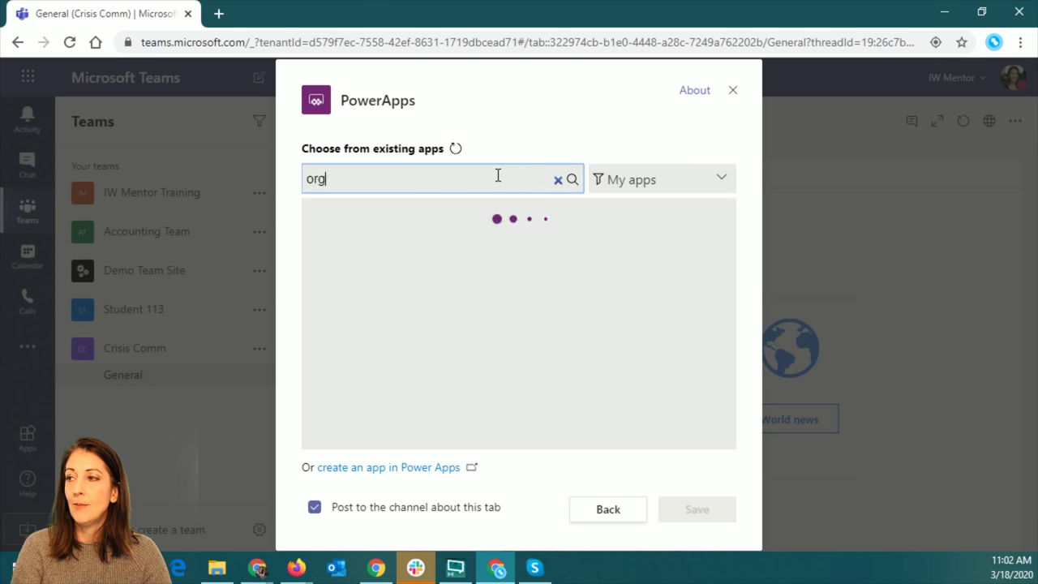
pyautogui.click(670, 180)
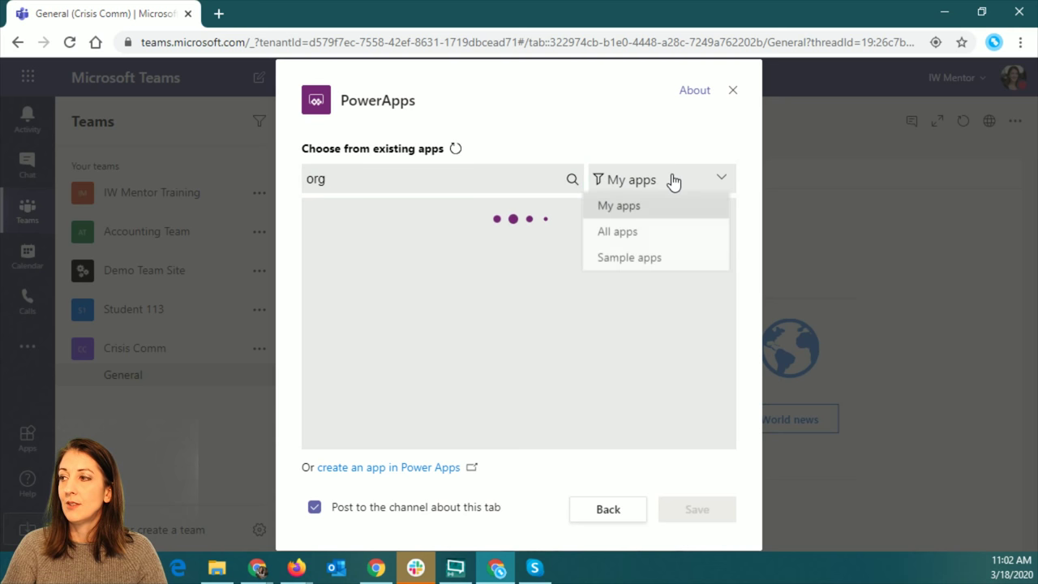
pyautogui.click(657, 235)
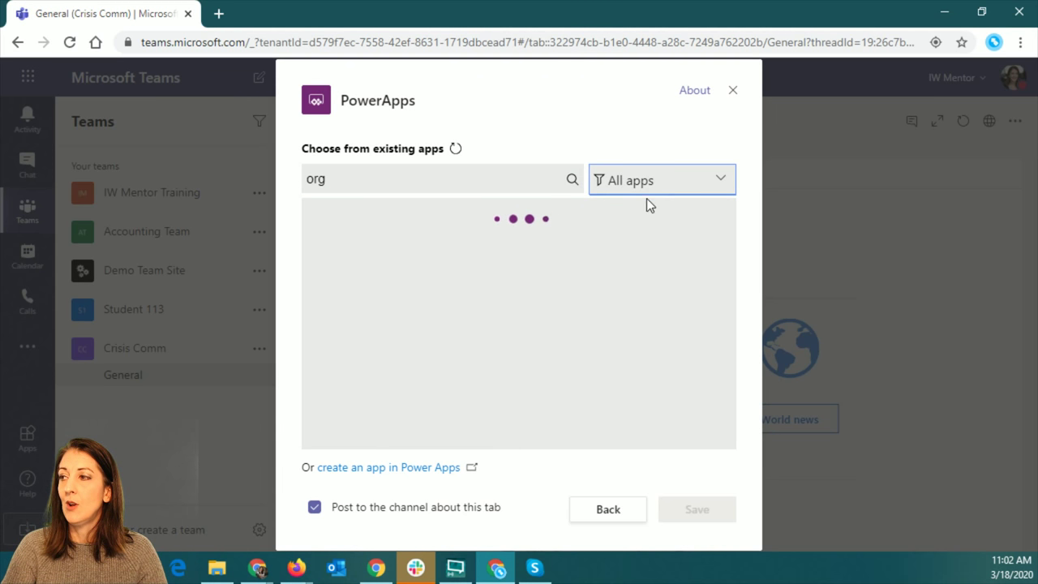
pyautogui.click(387, 175)
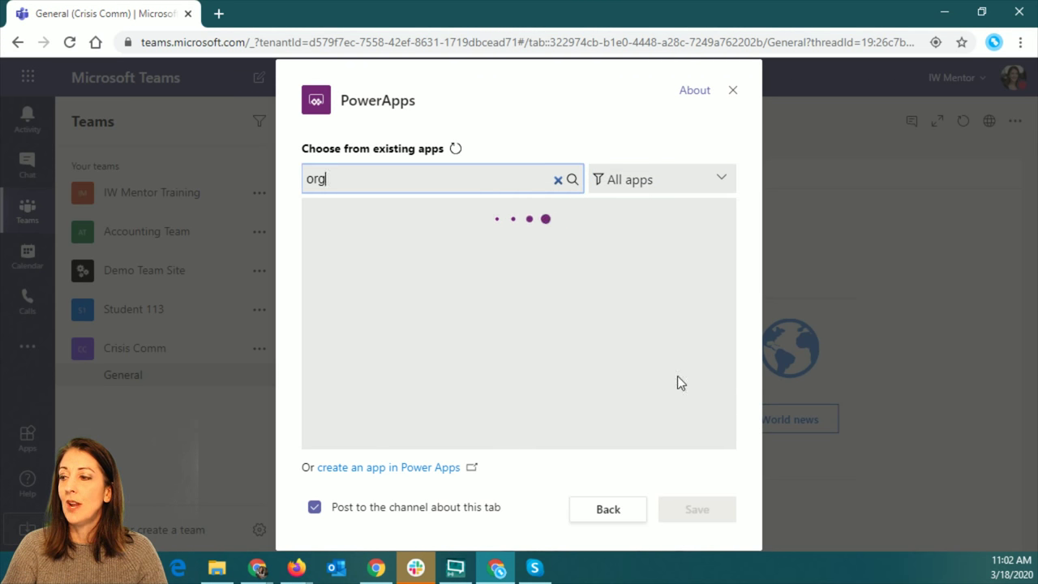
pyautogui.click(733, 91)
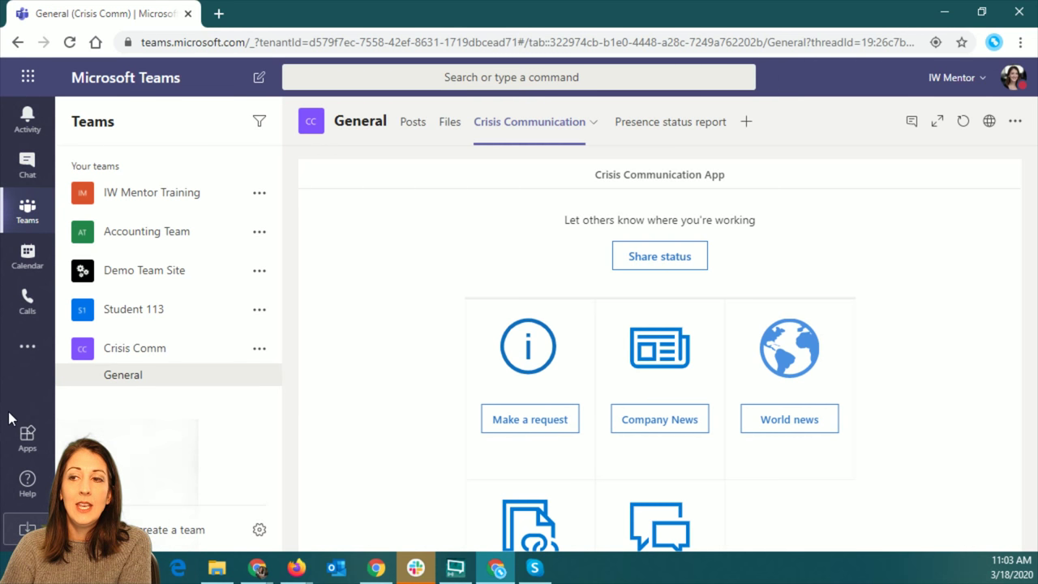
# Open the Company Store app from the additional personal apps in Teams.
pyautogui.click(30, 347)
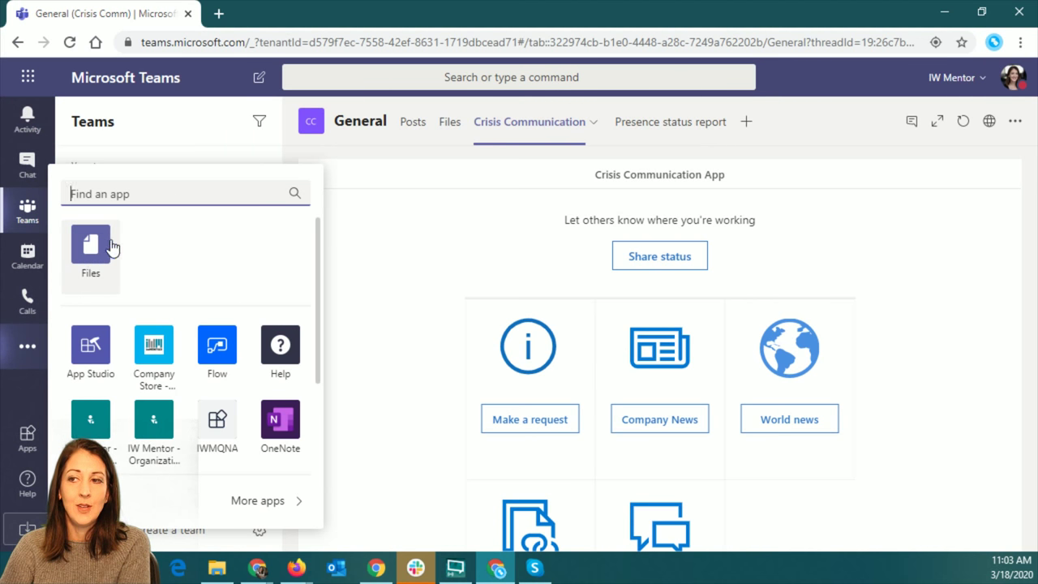
pyautogui.click(154, 347)
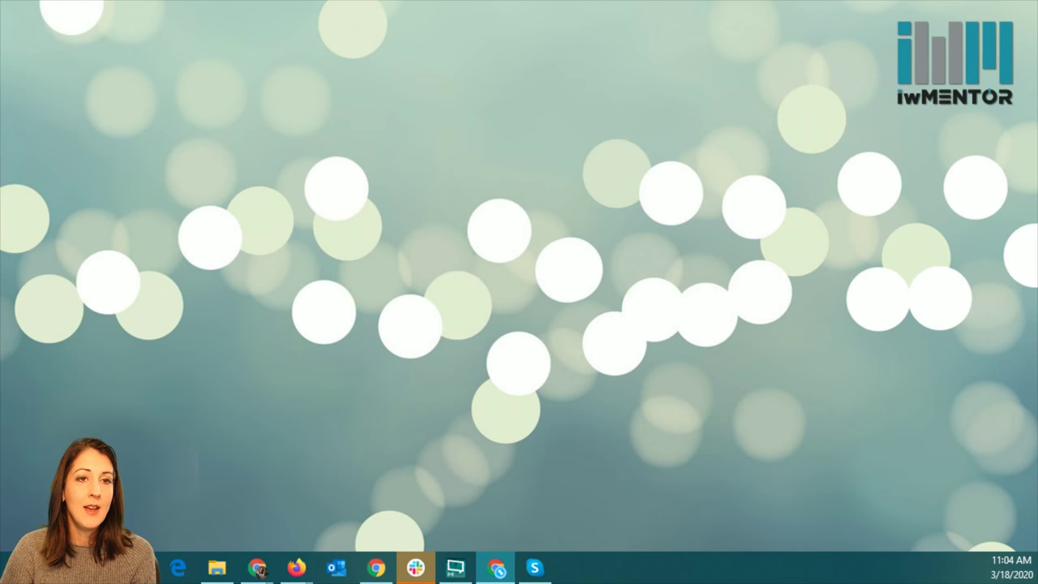
# Switch to the Power Apps browser window, maximize it, and select the Customers Projects Demo app.
pyautogui.click(258, 568)
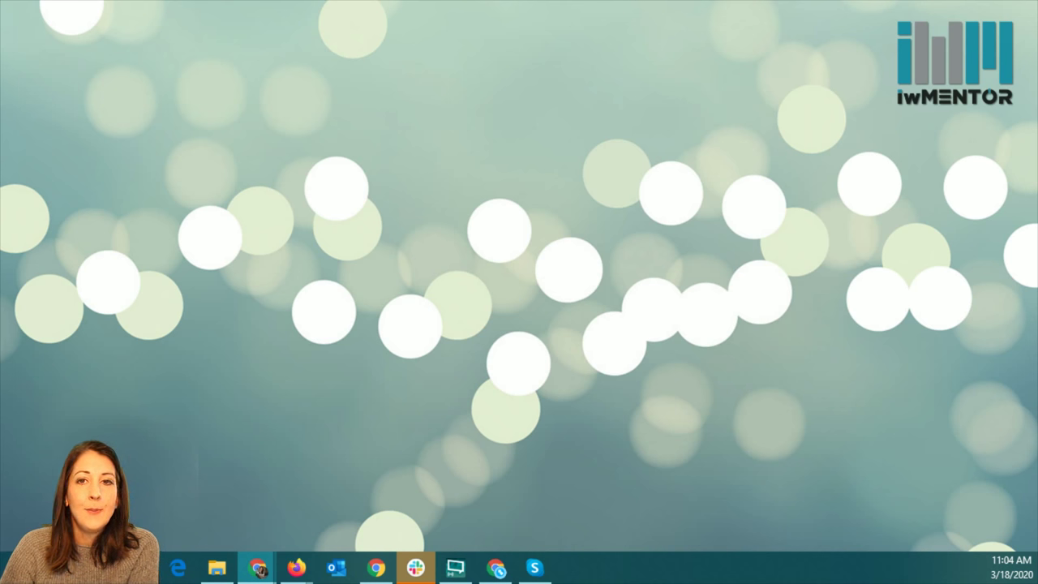
pyautogui.click(258, 568)
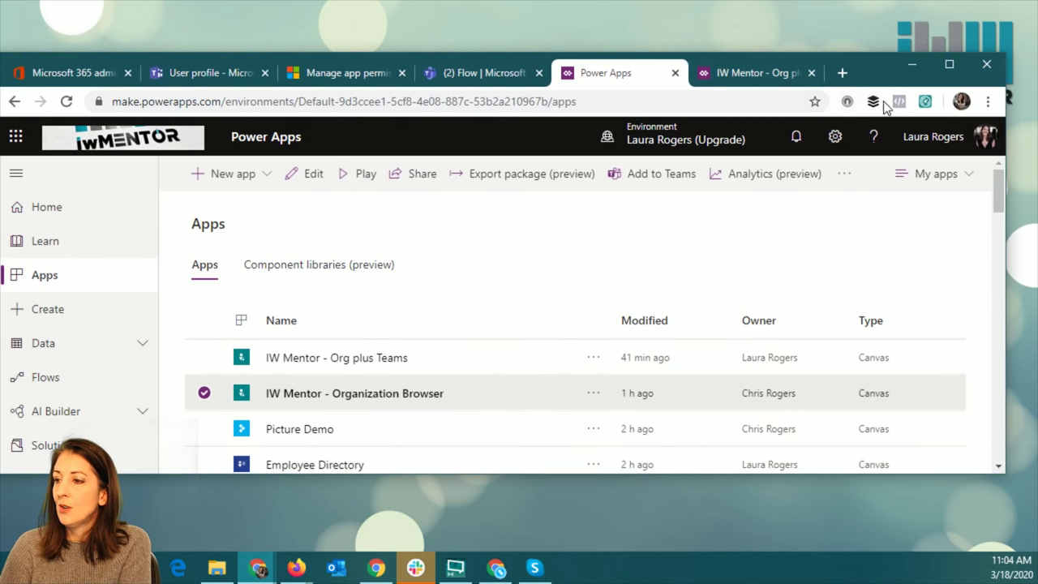
pyautogui.click(949, 65)
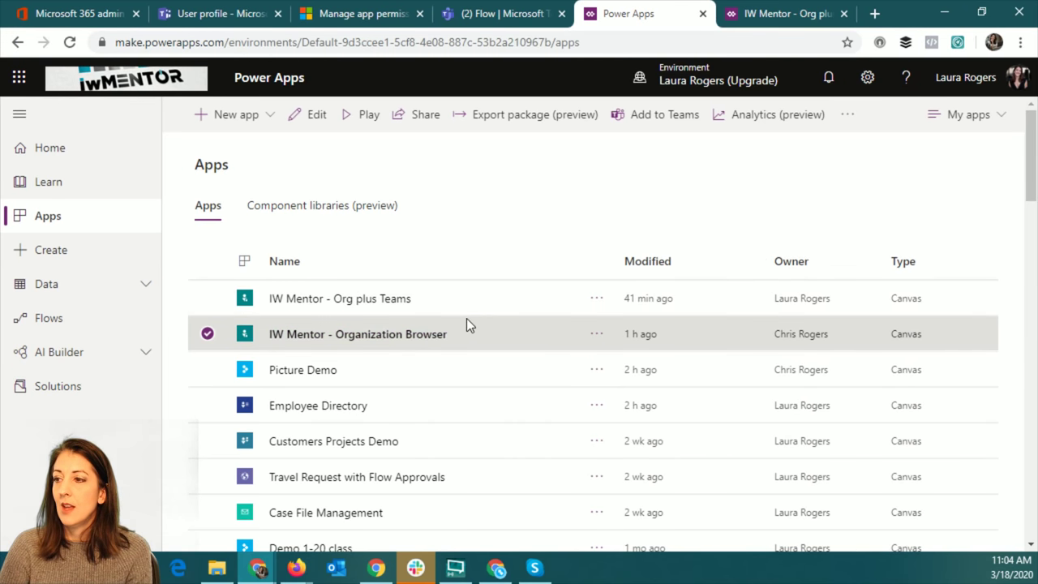
pyautogui.click(508, 297)
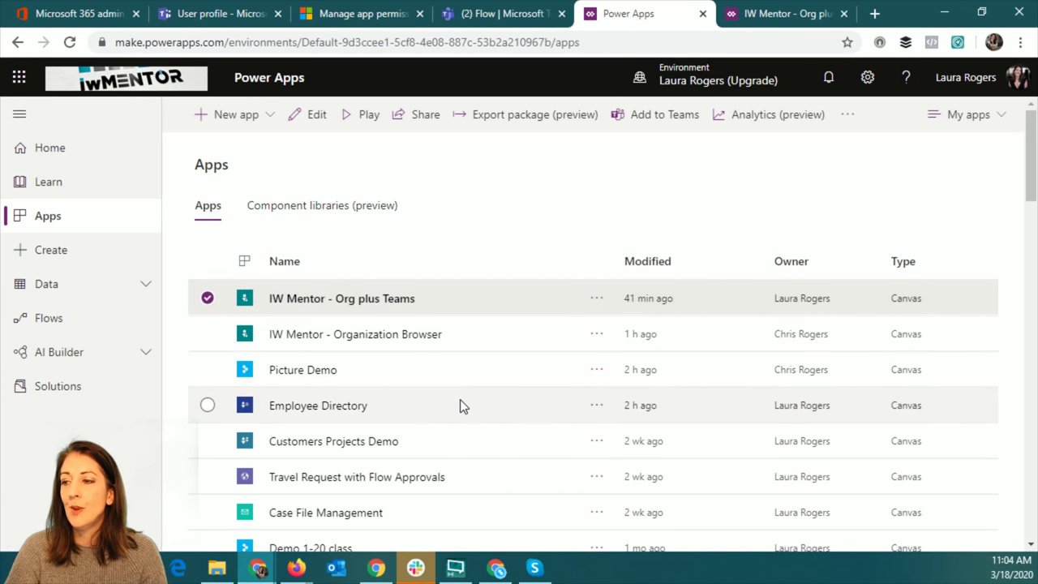
pyautogui.click(450, 410)
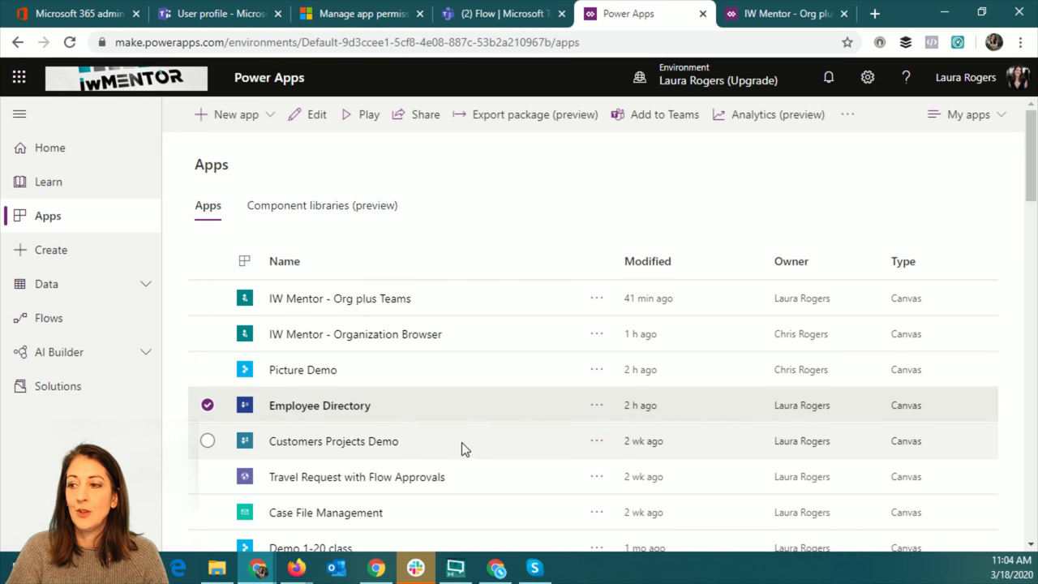
pyautogui.click(461, 442)
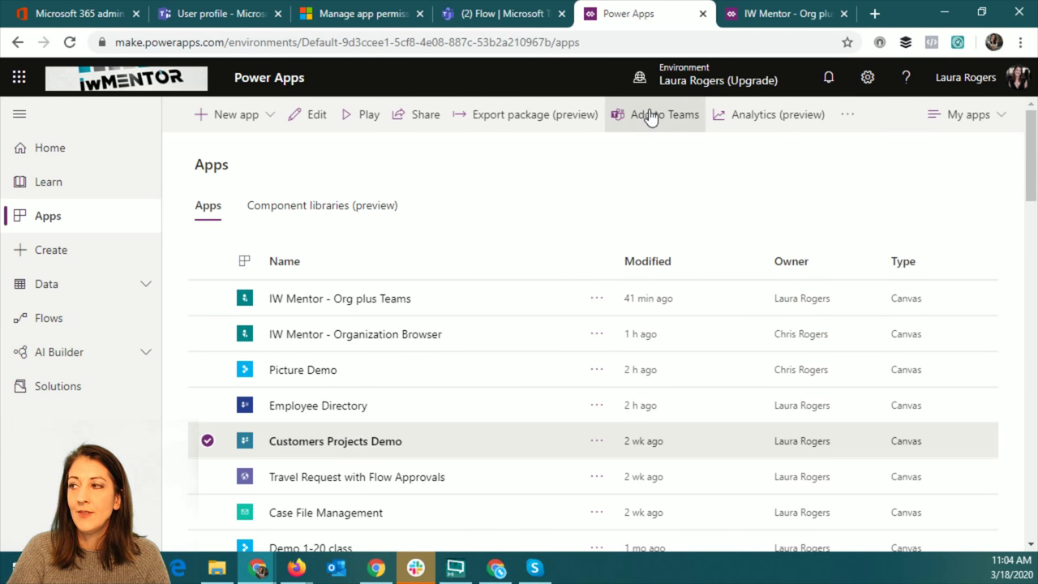
# Start adding the Customers Projects Demo app to Teams.
pyautogui.click(597, 442)
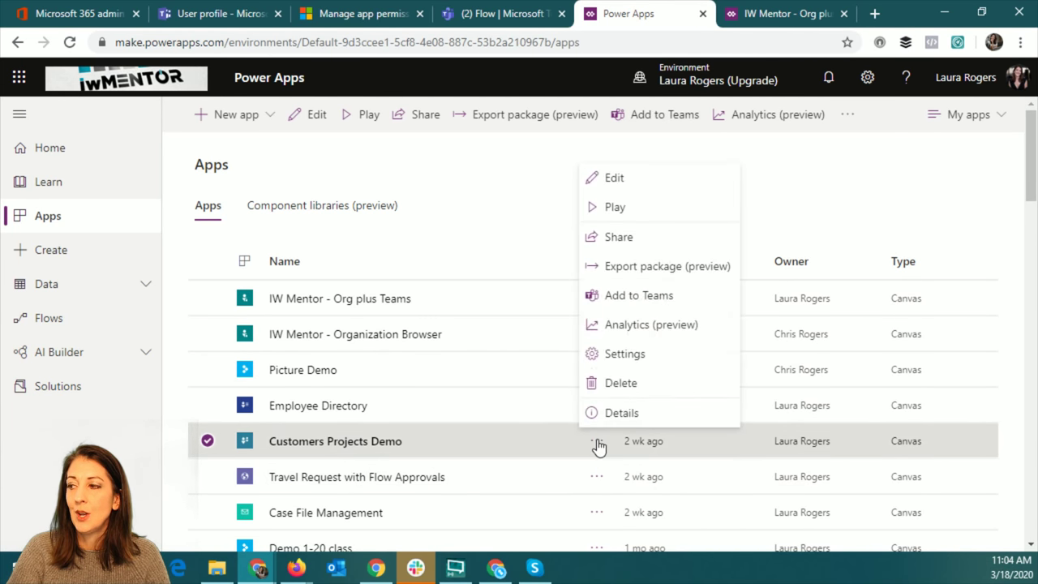
pyautogui.click(502, 216)
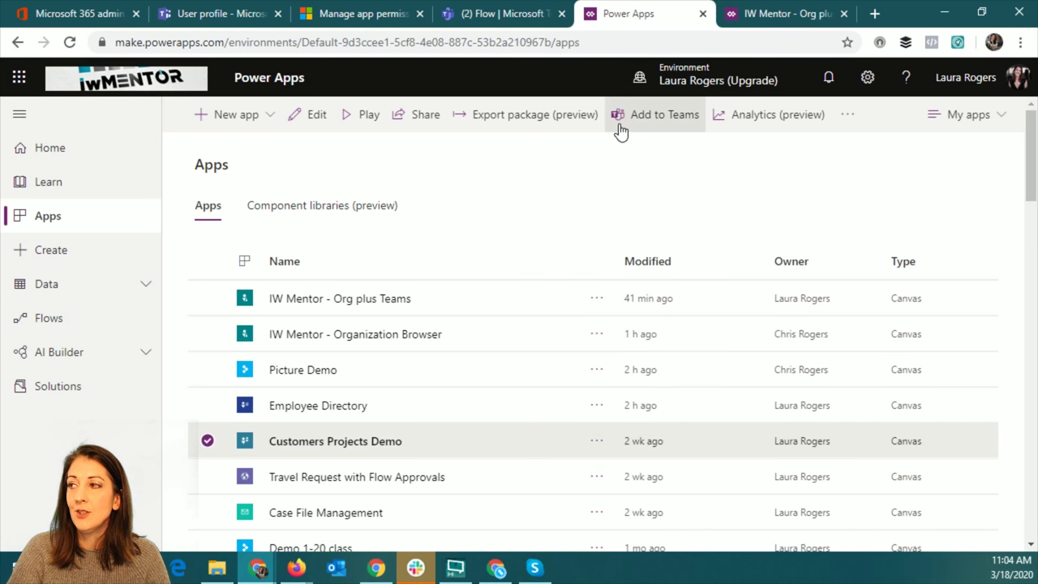
pyautogui.click(658, 122)
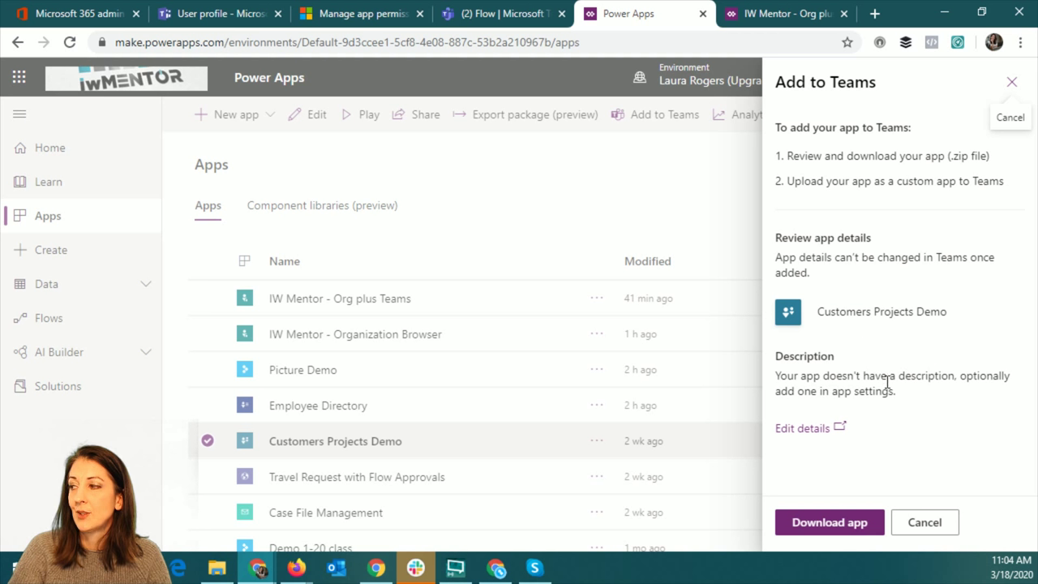
# Edit the app's details and set its description to "Manage customers and projects, and add timesheet items.".
pyautogui.click(802, 430)
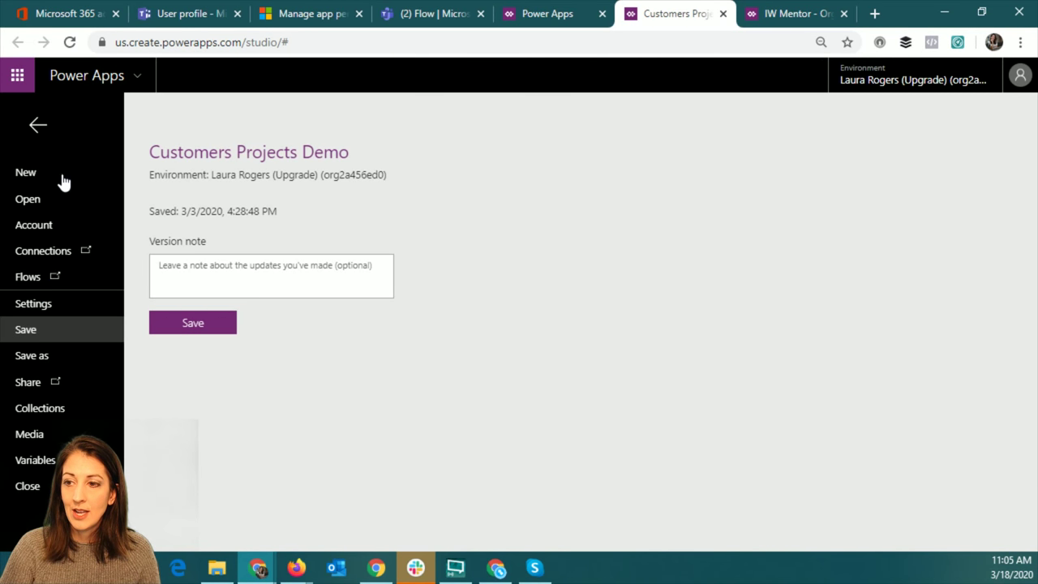
pyautogui.click(40, 311)
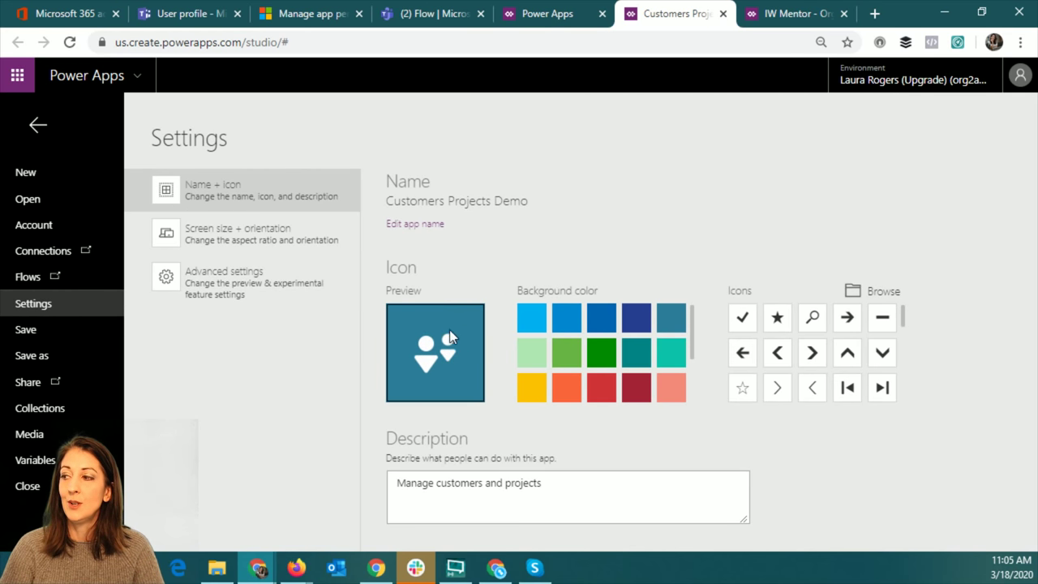
pyautogui.click(510, 483)
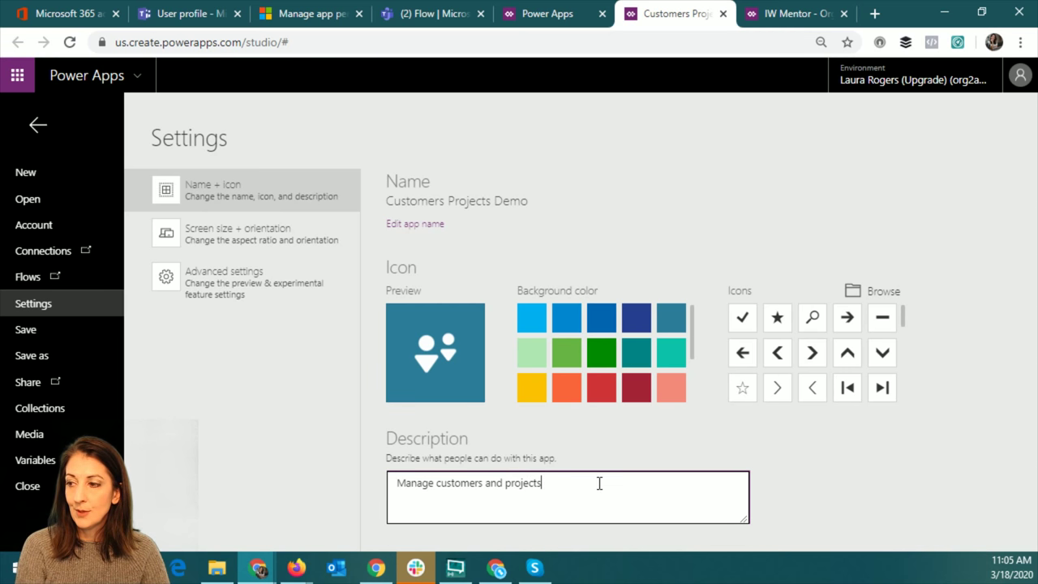
pyautogui.write(',')
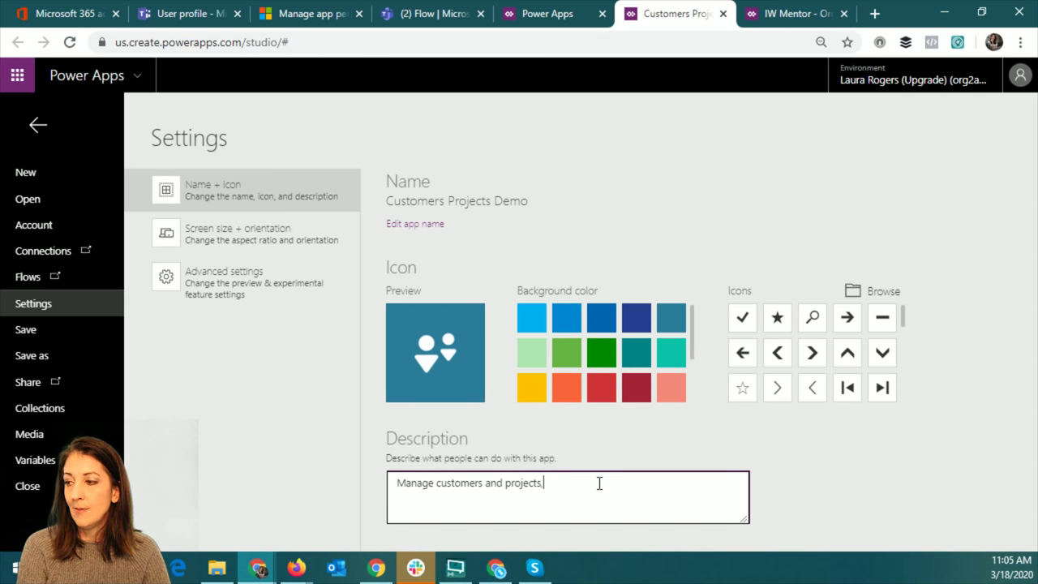
pyautogui.write(' and add tim')
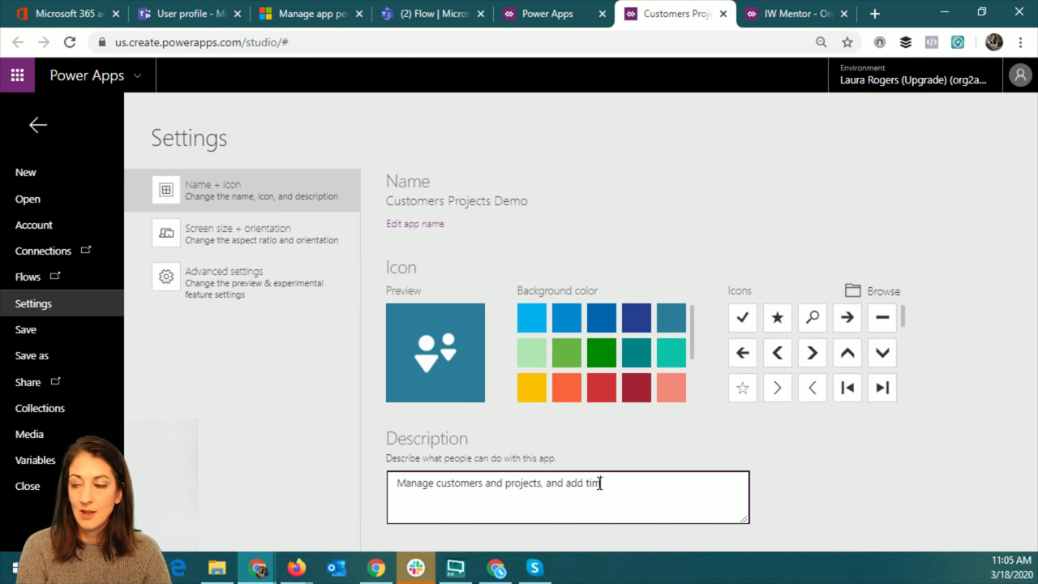
pyautogui.write('esheet items.')
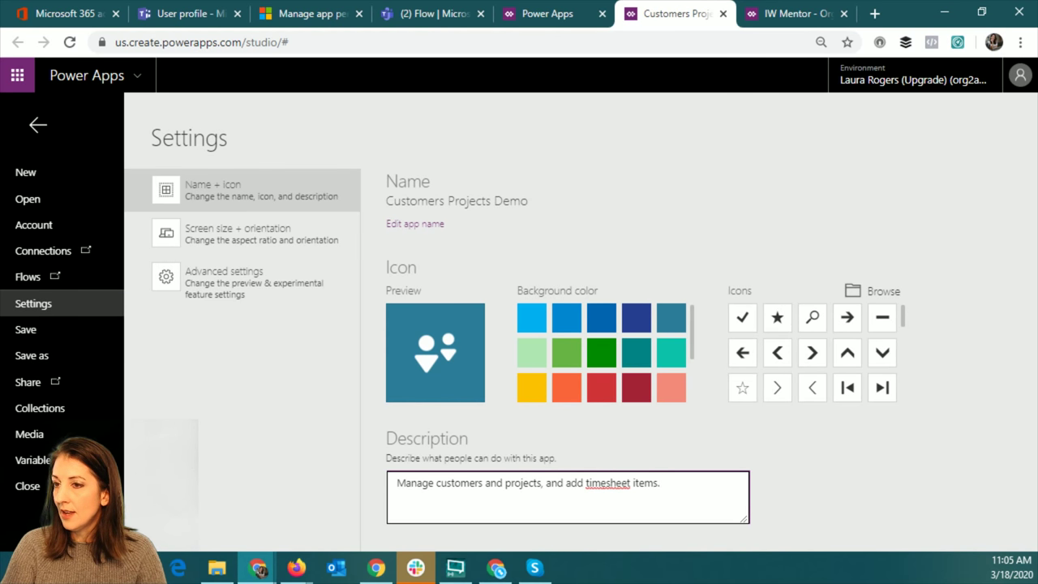
# Save the Customers Projects Demo app and publish the new version.
pyautogui.click(47, 329)
pyautogui.click(193, 323)
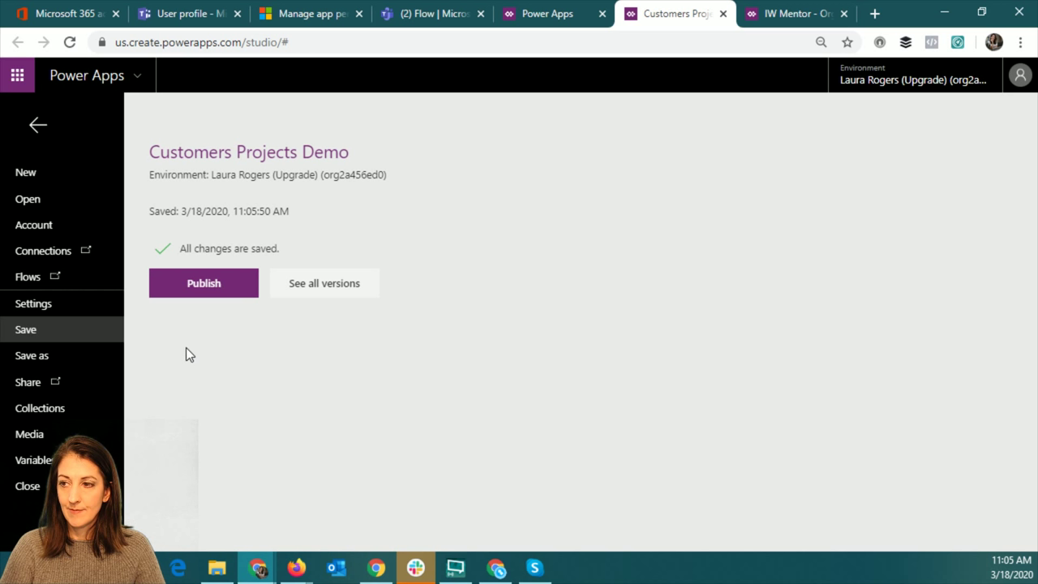
pyautogui.click(197, 281)
pyautogui.click(548, 393)
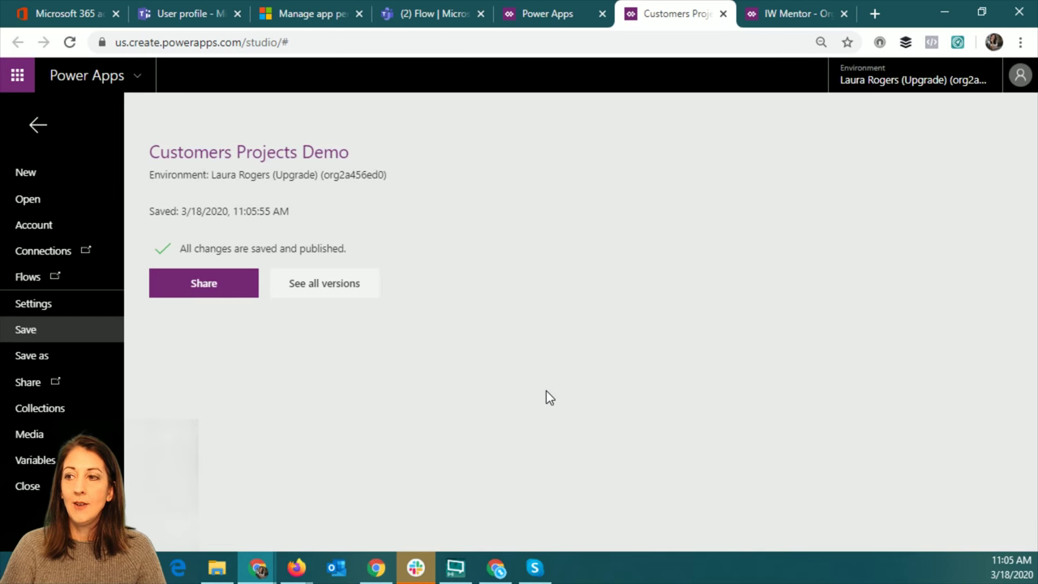
# Check who the Customers Projects Demo app is shared with, leaving the sharing permissions unmodified.
pyautogui.click(218, 285)
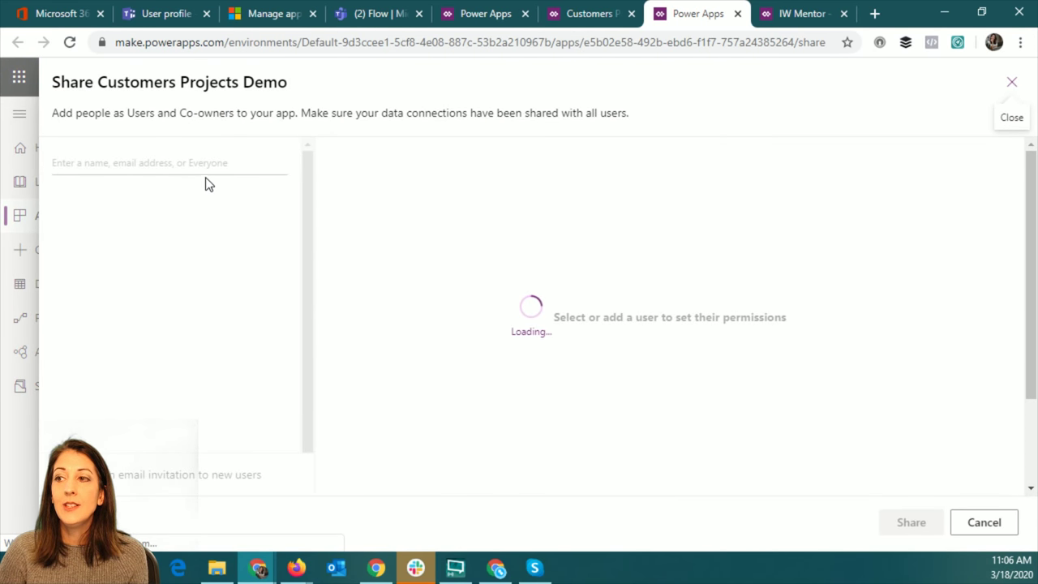
pyautogui.click(197, 163)
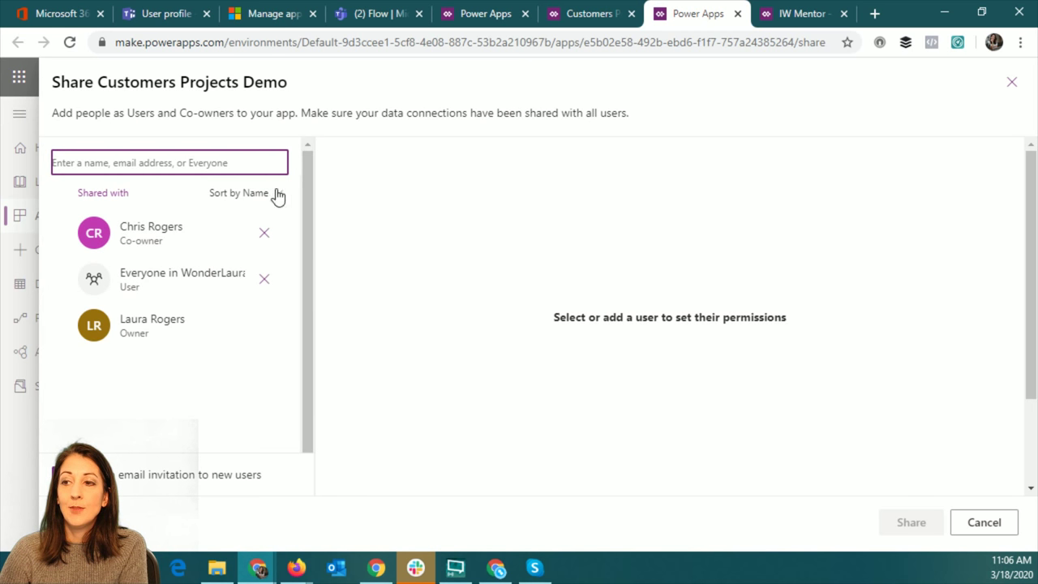
pyautogui.click(983, 524)
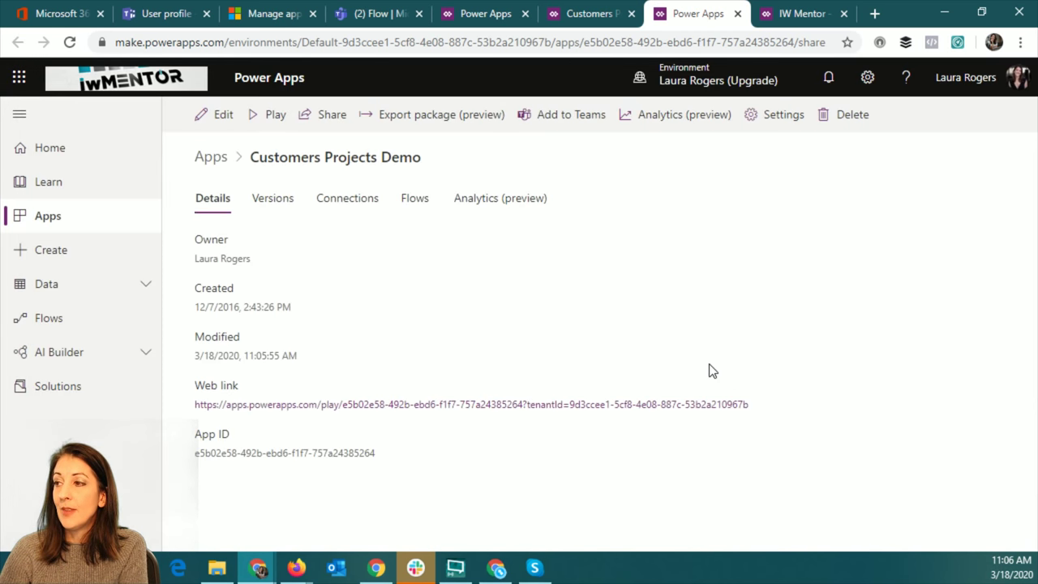
# Close the app's sharing page and its editing session, leaving the editor, and return to the Add to Teams details.
pyautogui.click(737, 14)
pyautogui.click(631, 14)
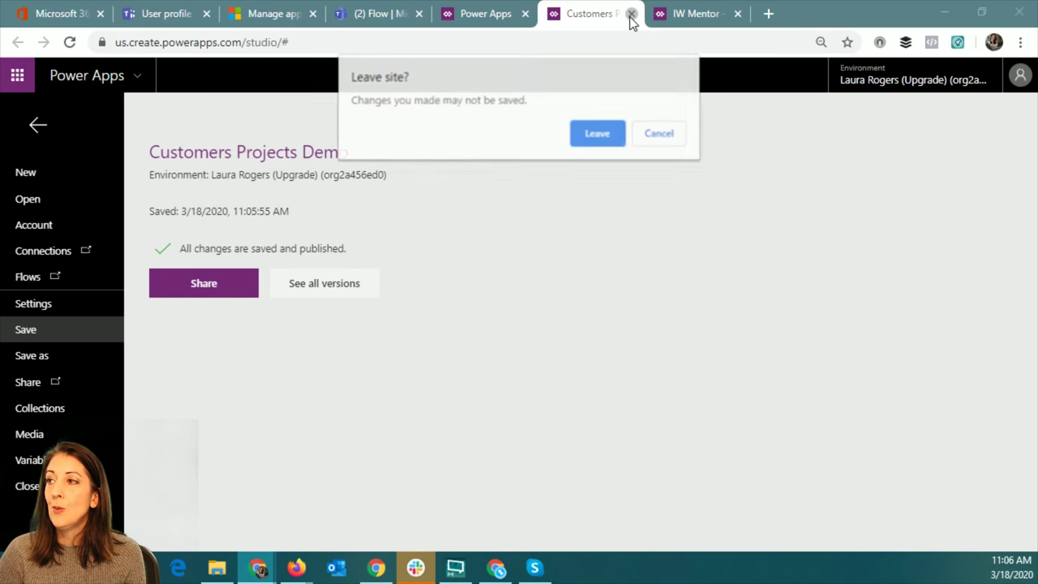
pyautogui.click(595, 131)
pyautogui.click(637, 13)
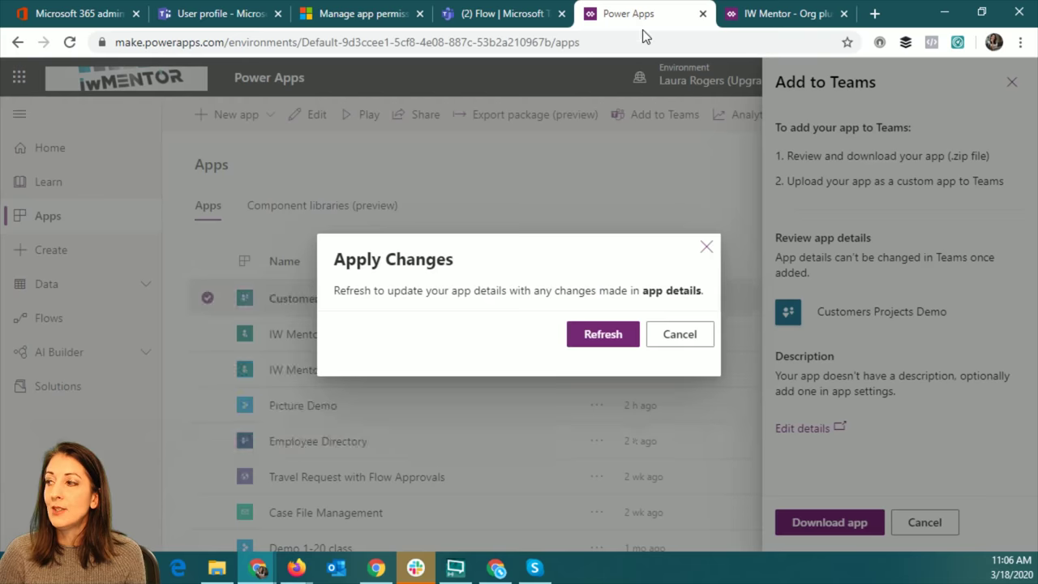
# Refresh the app details with the edited description, download the Customers Projects Demo app package, and close the Add to Teams pane.
pyautogui.click(614, 337)
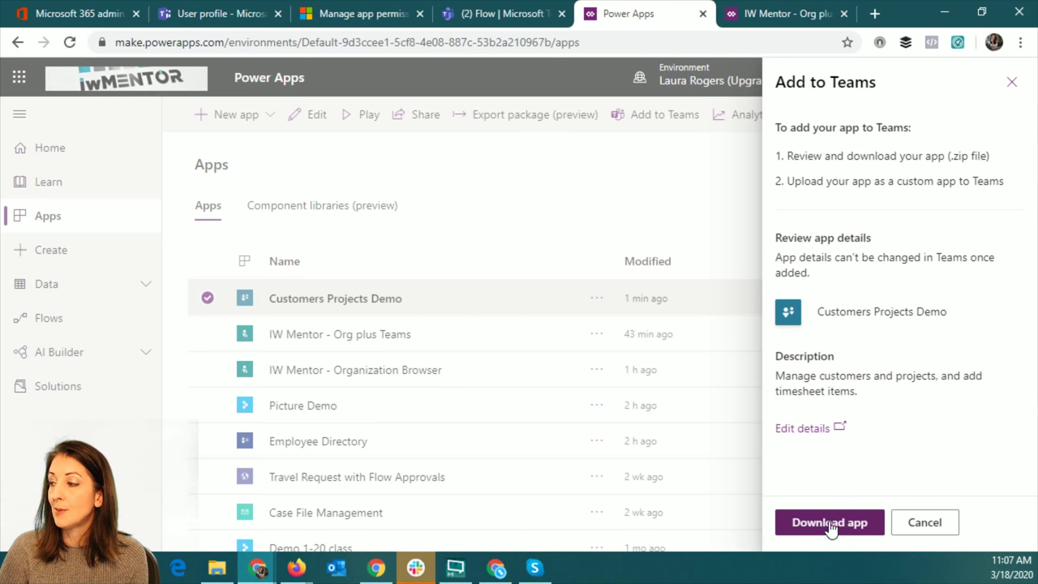
pyautogui.click(829, 522)
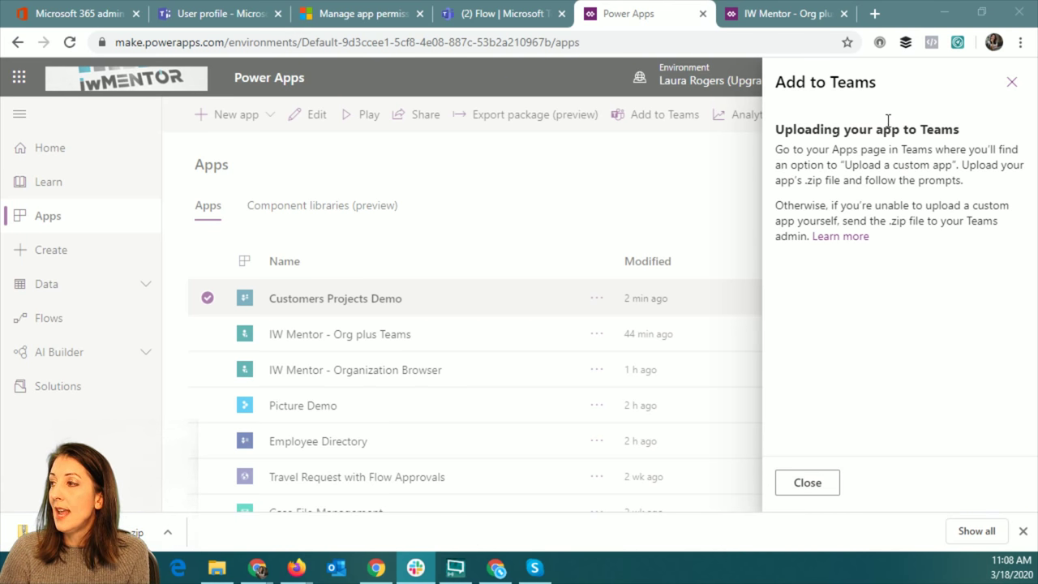
pyautogui.click(1011, 84)
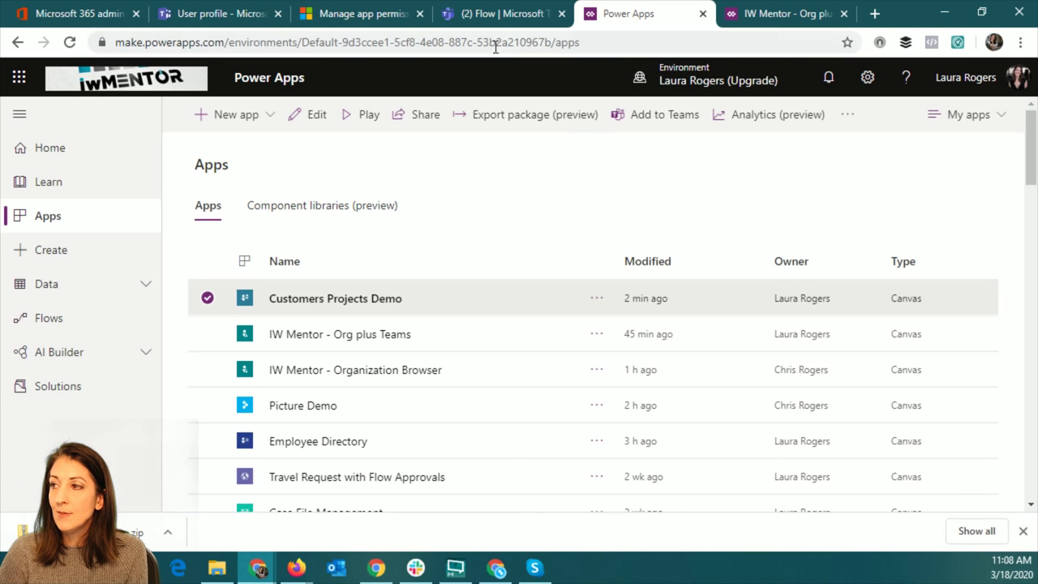
# Switch to Microsoft Teams in full screen and open the custom app upload options in the app store.
pyautogui.click(494, 13)
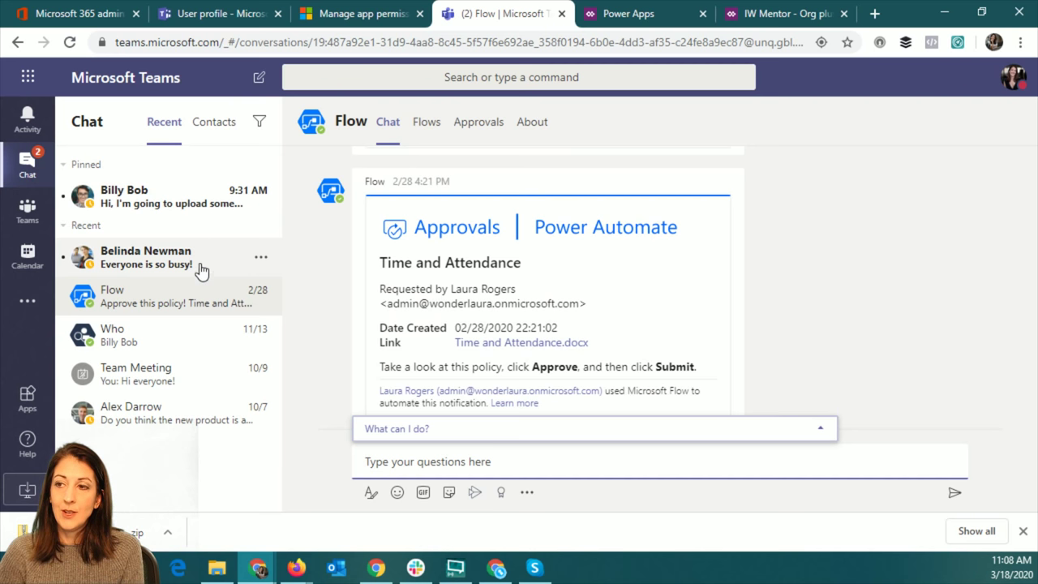
pyautogui.click(886, 244)
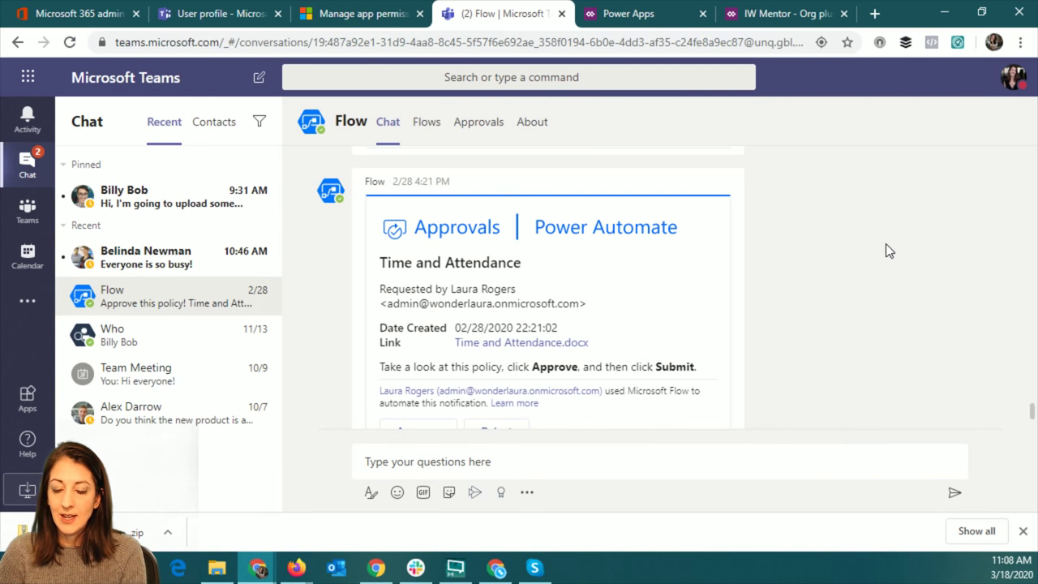
pyautogui.press('F11')
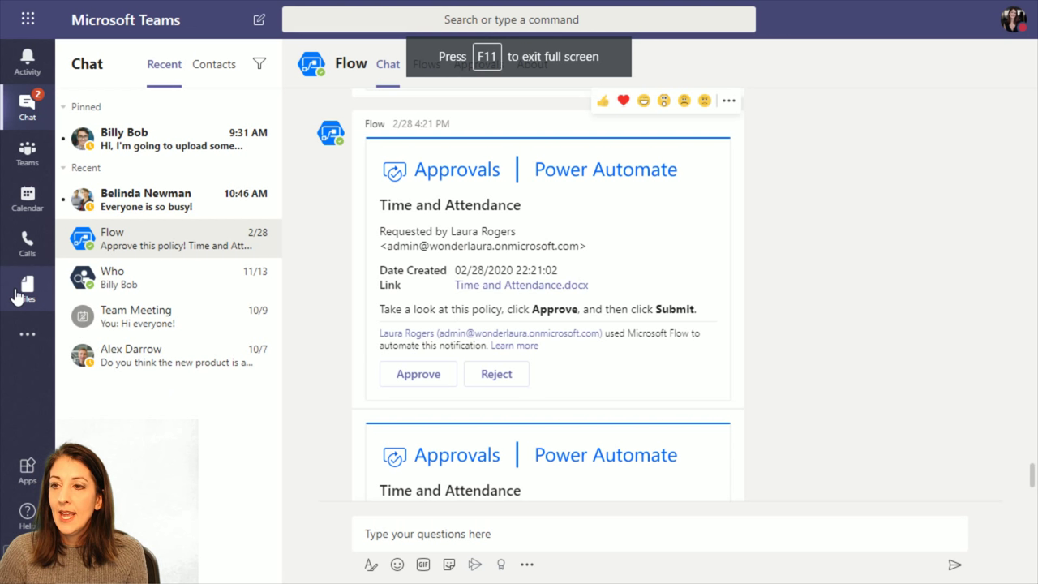
pyautogui.click(27, 471)
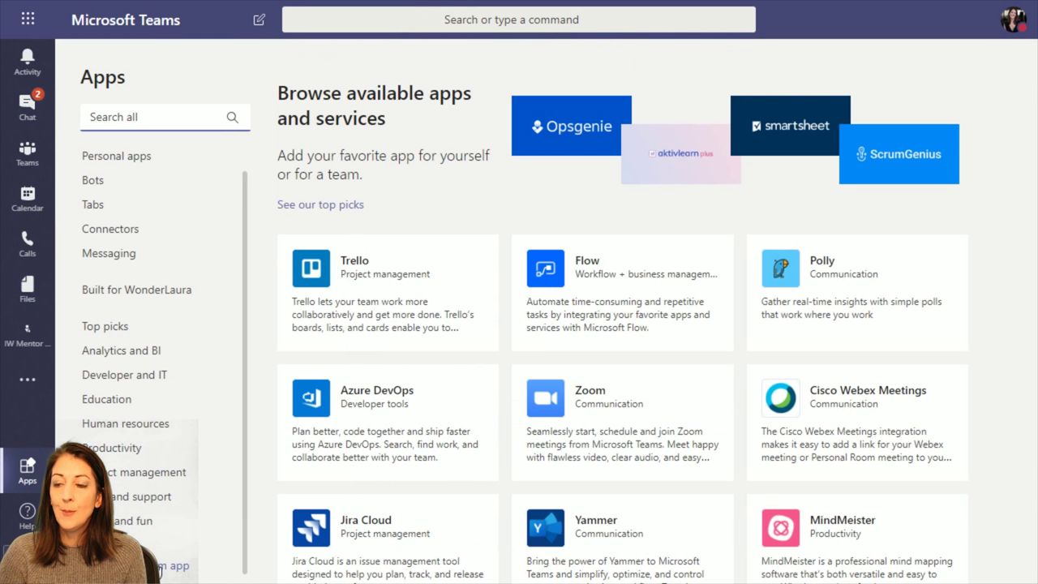
pyautogui.click(175, 568)
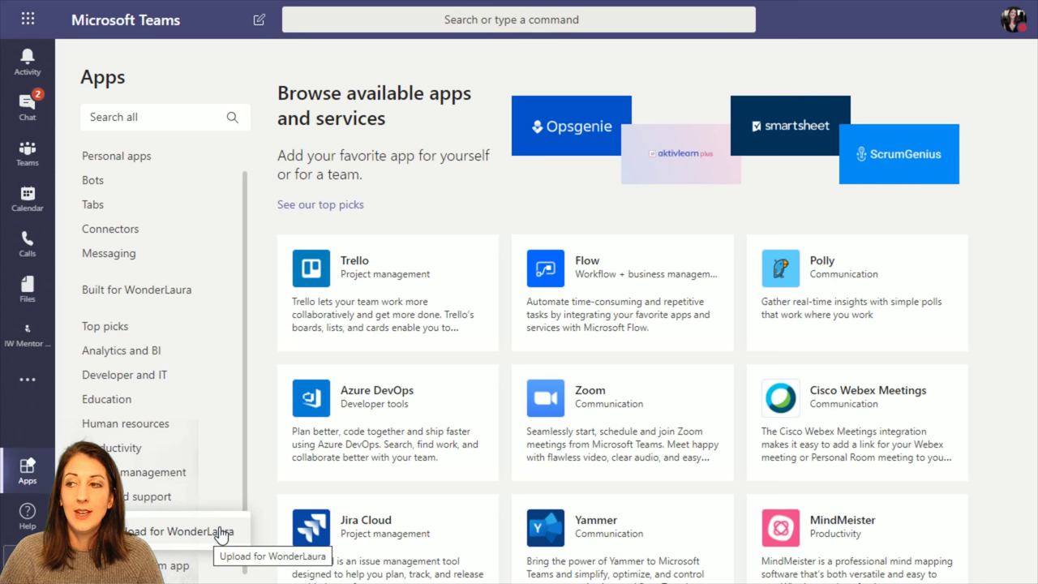
pyautogui.click(220, 531)
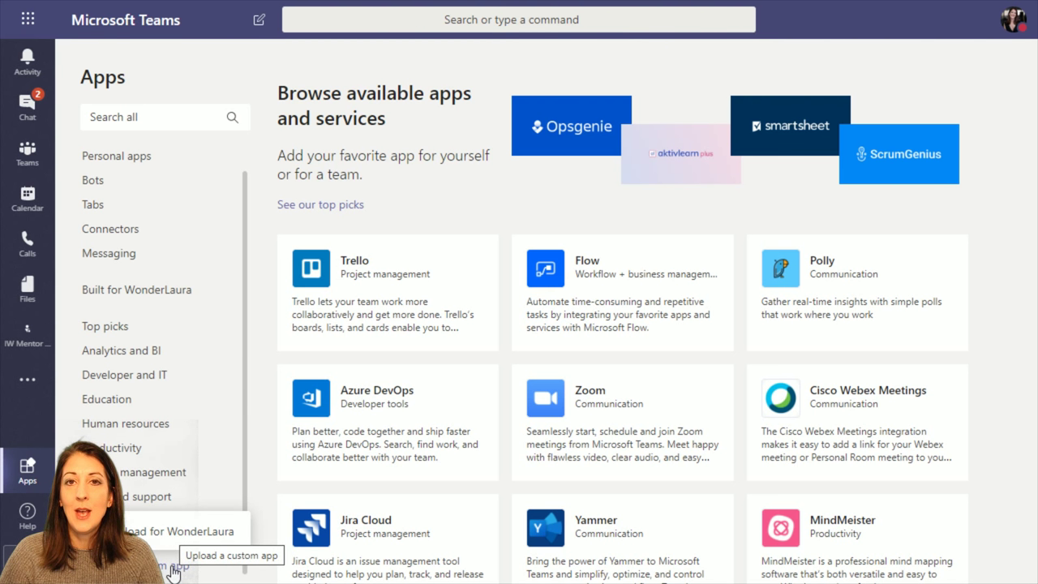
pyautogui.click(216, 523)
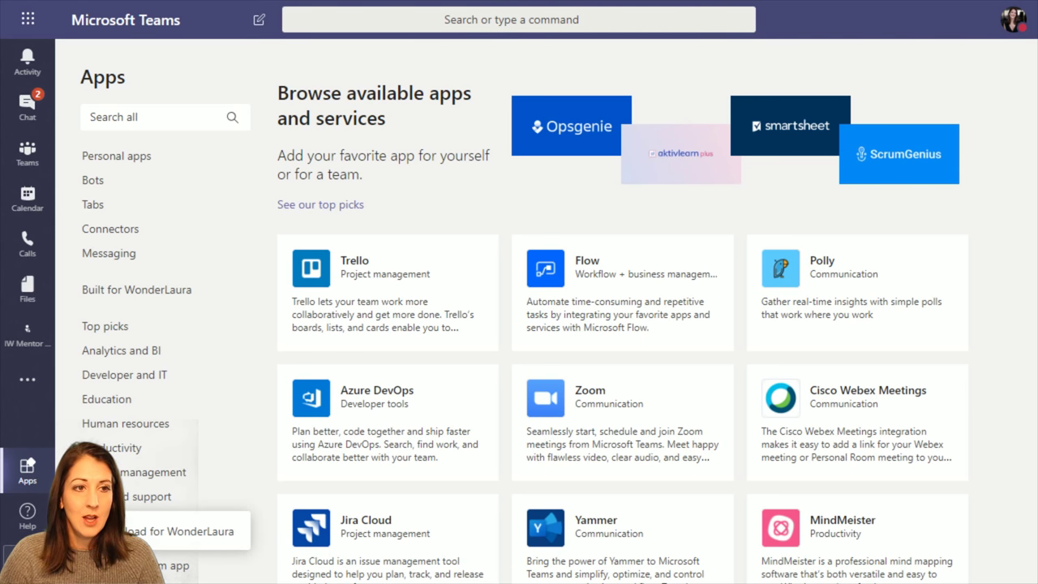
# Check the custom app upload option in the app store of the IW Mentor organization's Teams window.
pyautogui.hotkey('alt', 'Tab')
pyautogui.doubleClick(687, 99)
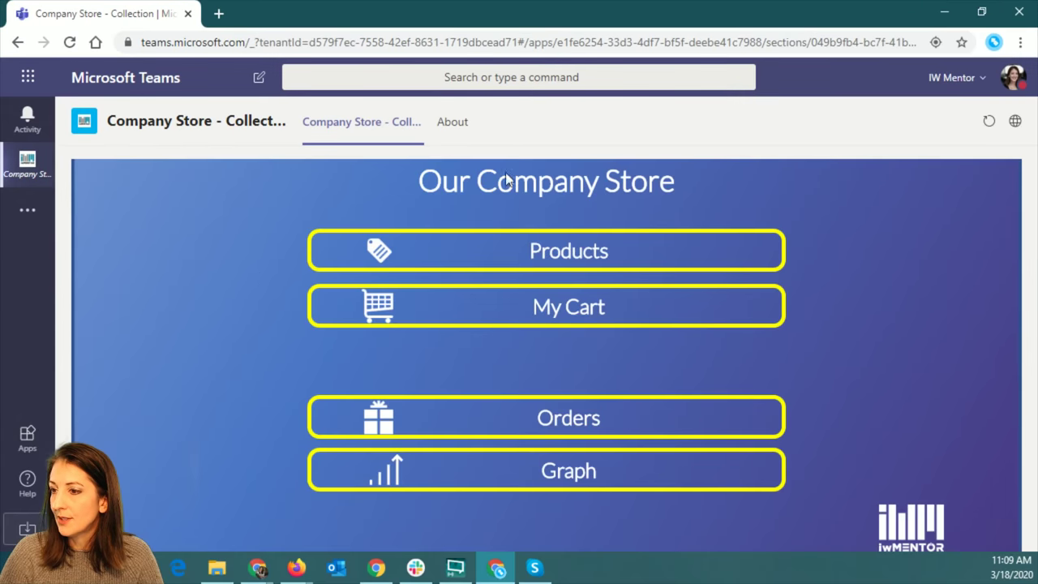
pyautogui.click(27, 436)
pyautogui.scroll(-3, 228, 454)
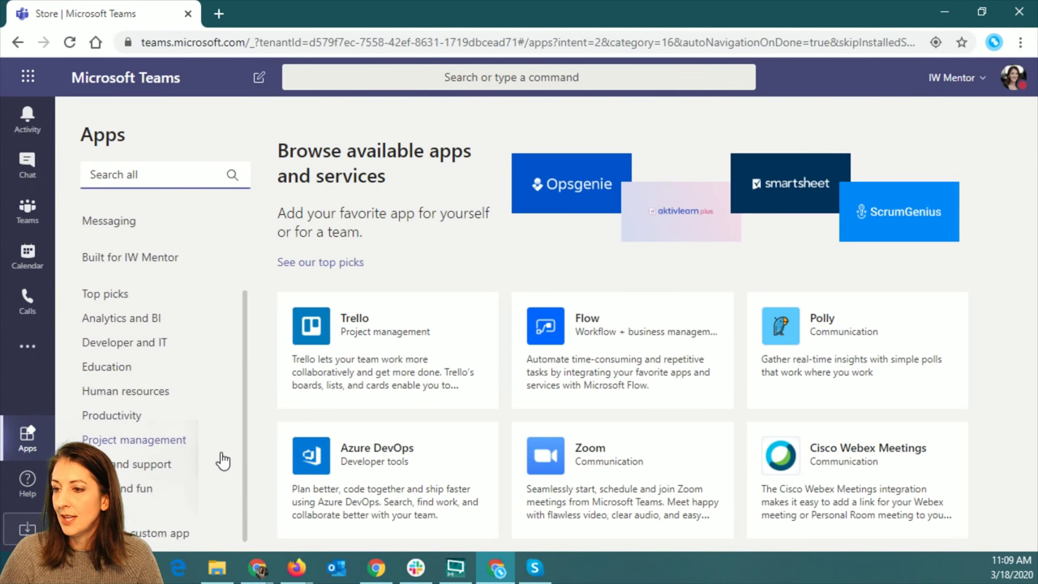
pyautogui.click(162, 531)
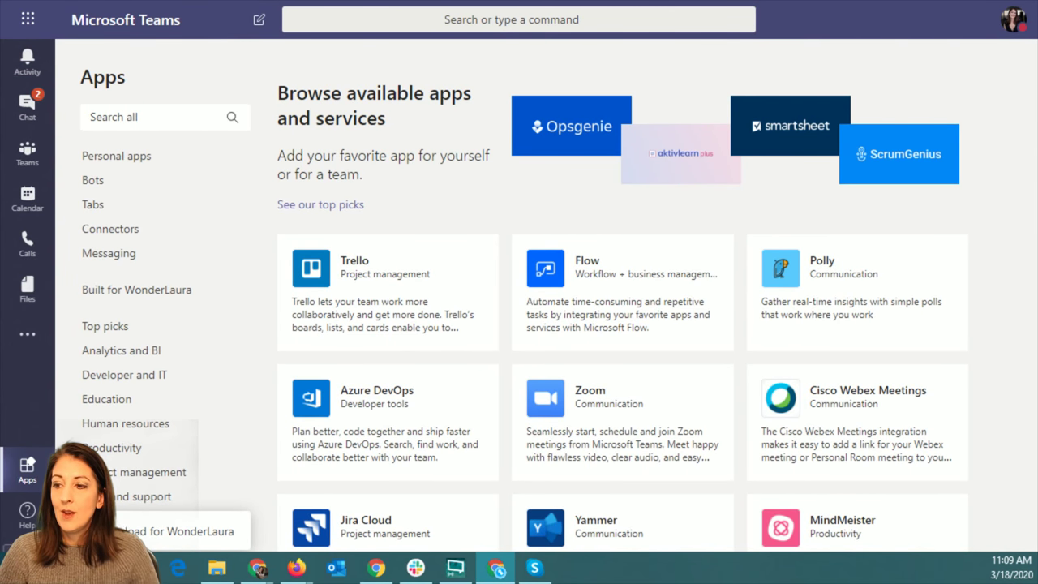
# Try to upload Customers Projects Demo.zip from the Downloads folder as a custom app for WonderLaura.
pyautogui.click(207, 535)
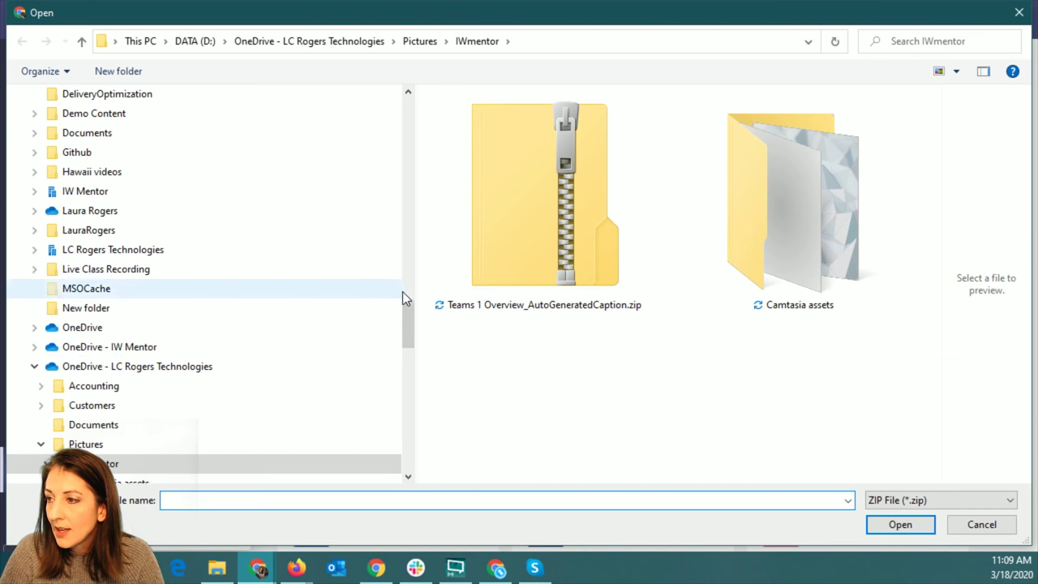
pyautogui.moveTo(408, 312); pyautogui.dragTo(416, 86)
pyautogui.click(201, 141)
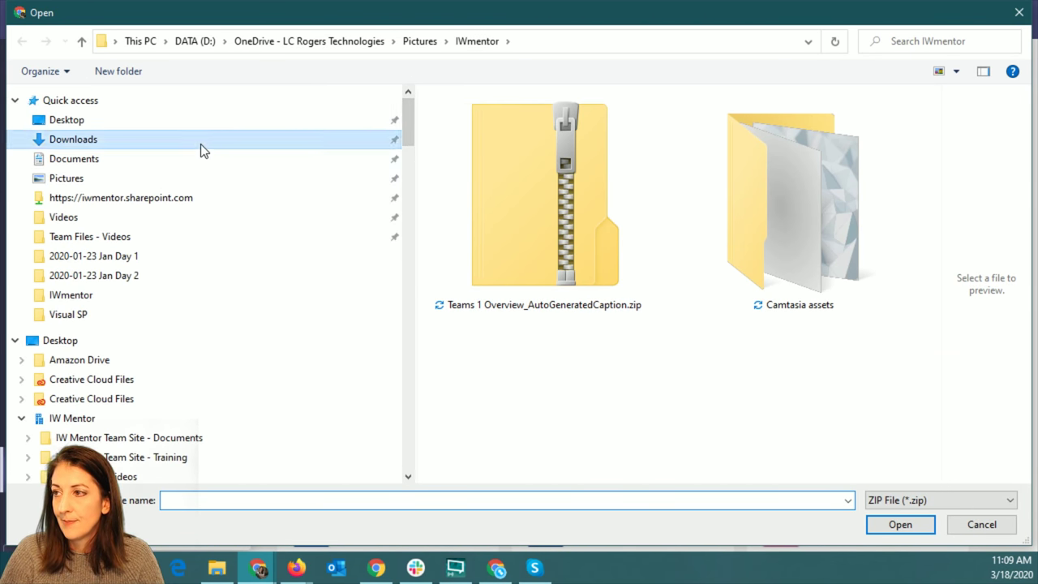
pyautogui.click(509, 143)
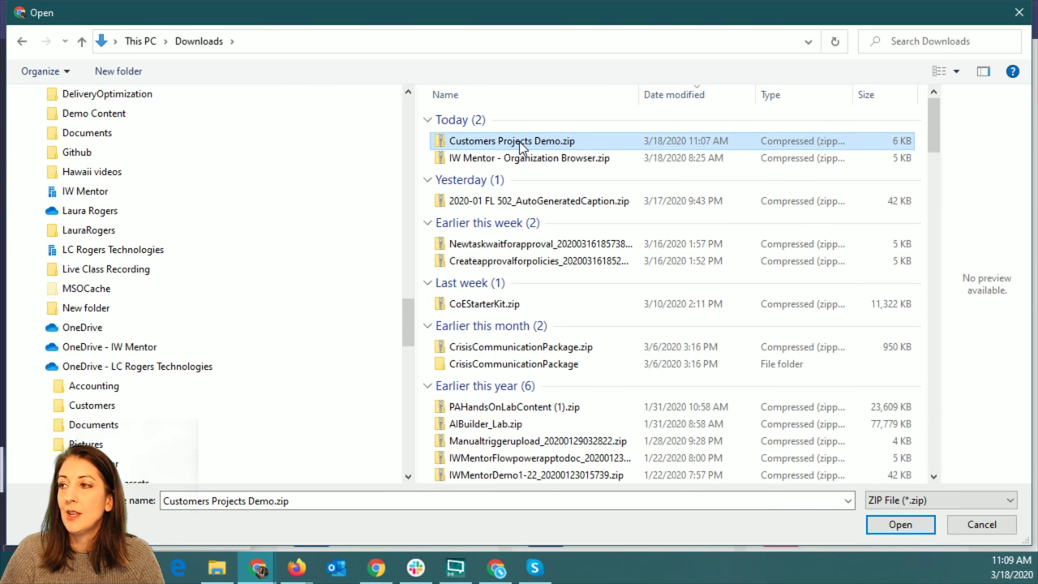
pyautogui.click(884, 525)
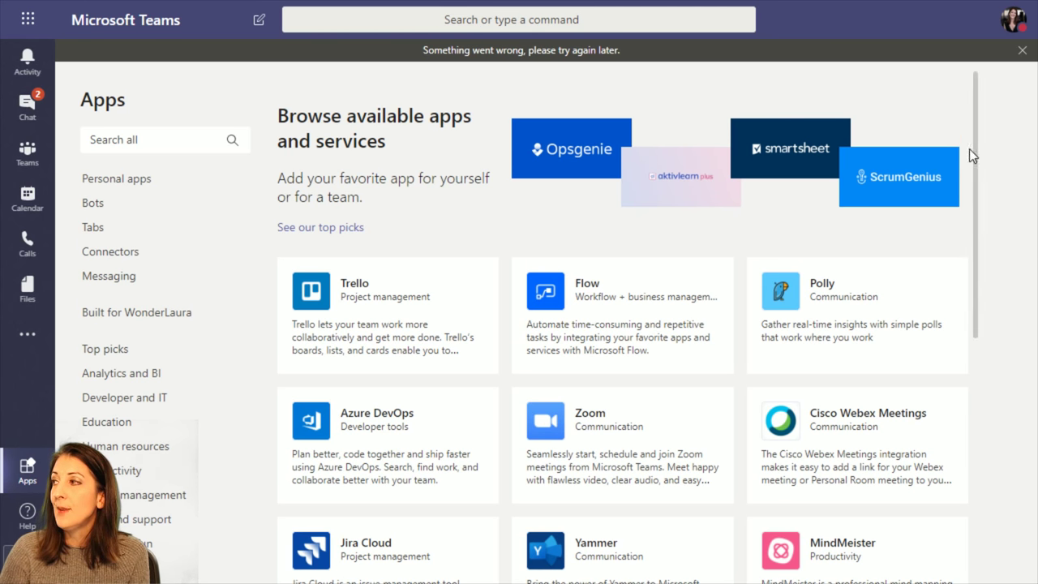
pyautogui.click(1022, 49)
# View the apps built for WonderLaura and search the additional apps list for "emplo".
pyautogui.click(141, 291)
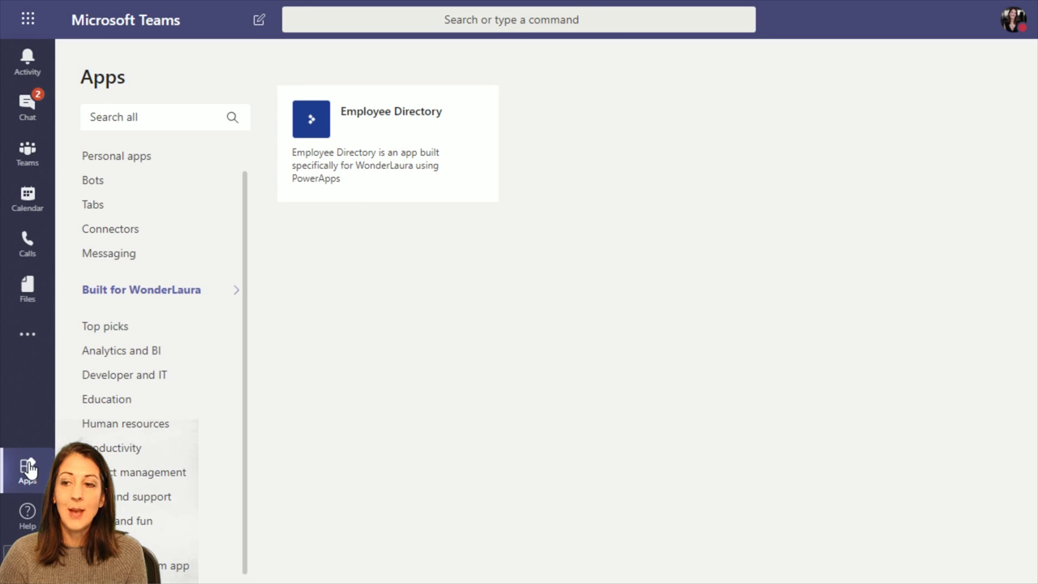
pyautogui.click(160, 125)
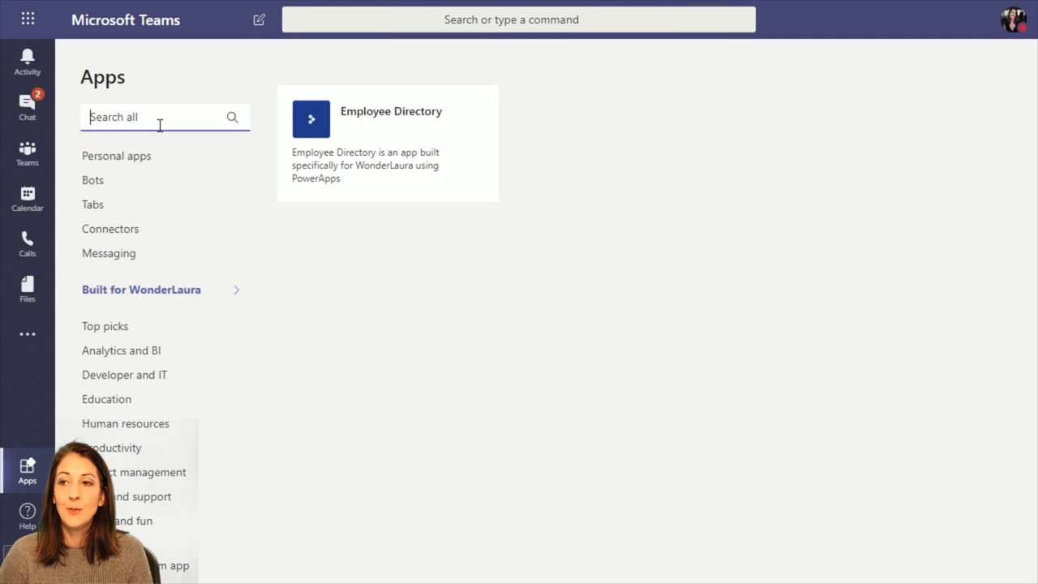
pyautogui.click(35, 343)
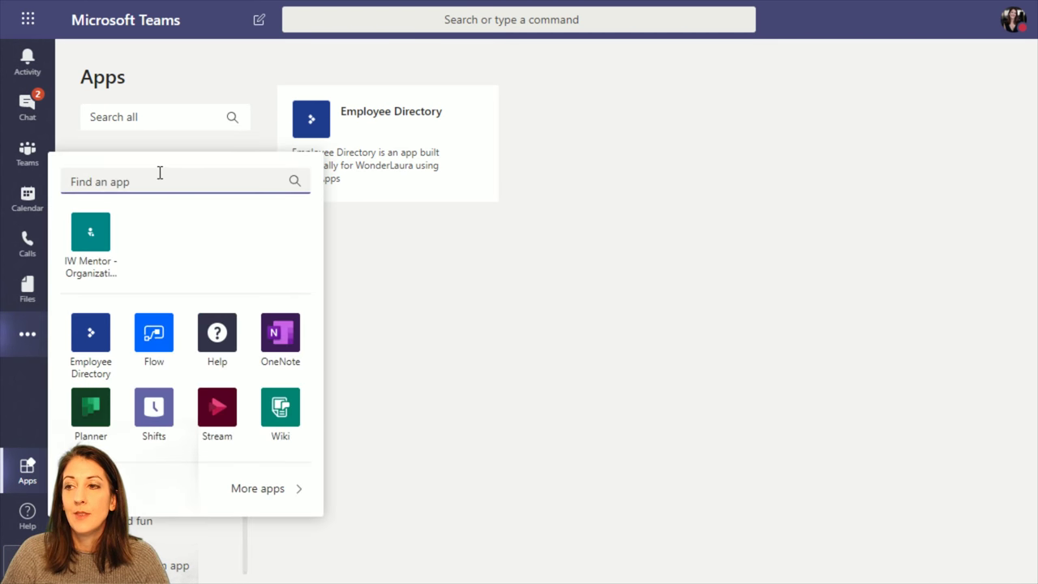
pyautogui.write('emplo')
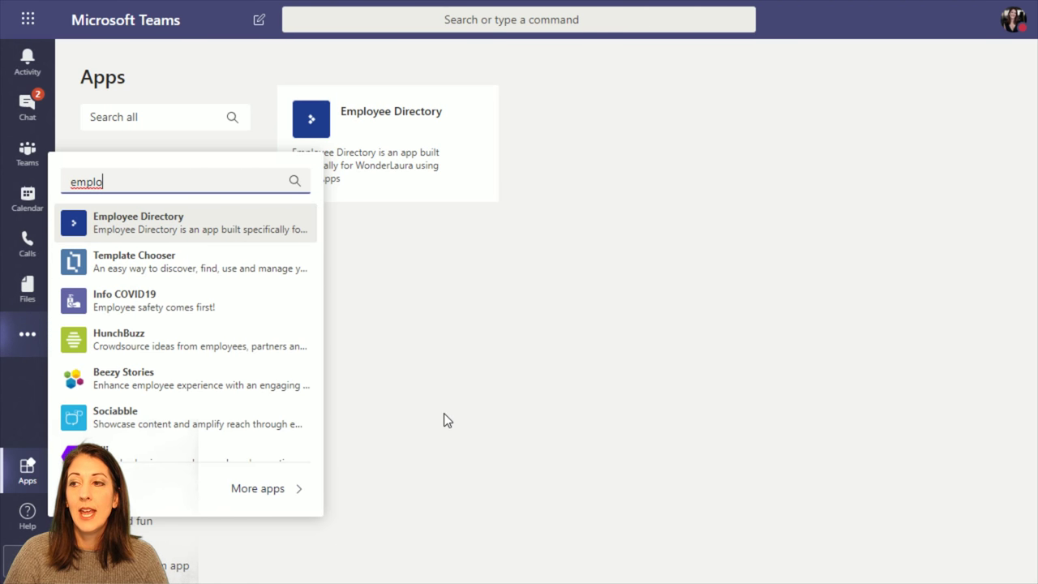
pyautogui.click(379, 315)
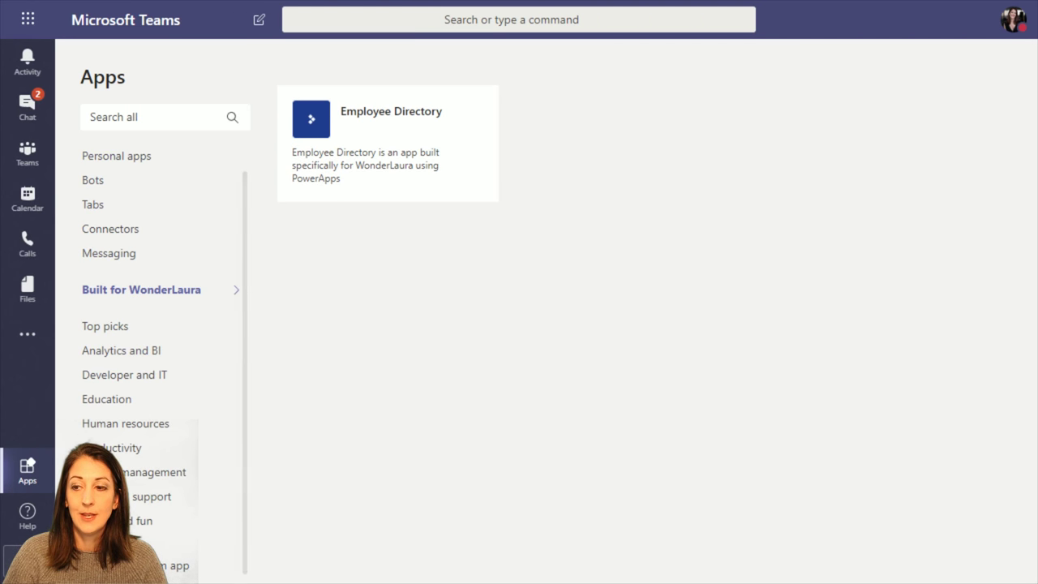
# Review the management options of the Employee Directory app and look over the list of additional apps.
pyautogui.moveTo(417, 163)
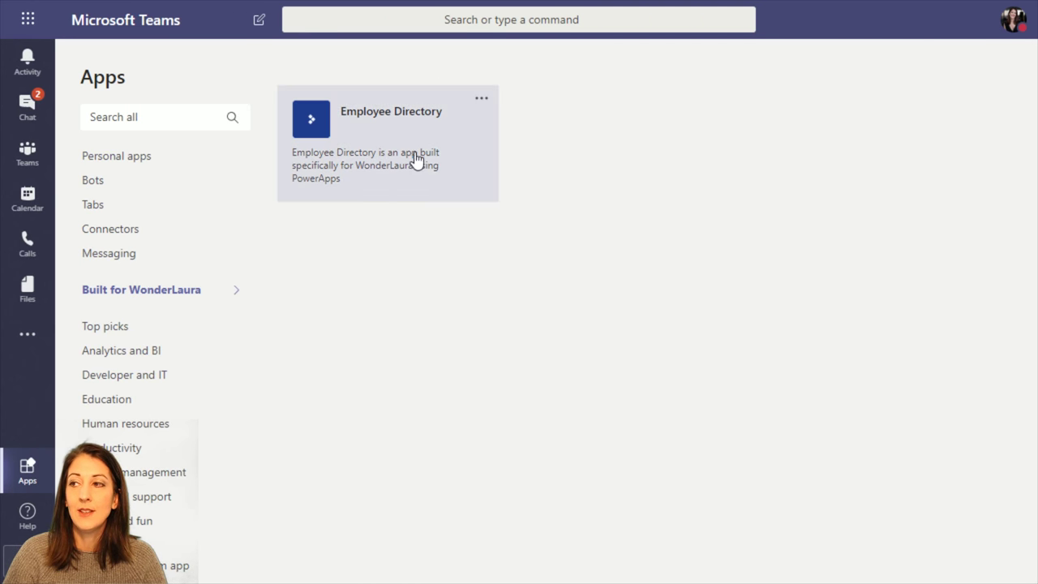
pyautogui.click(481, 102)
pyautogui.click(687, 188)
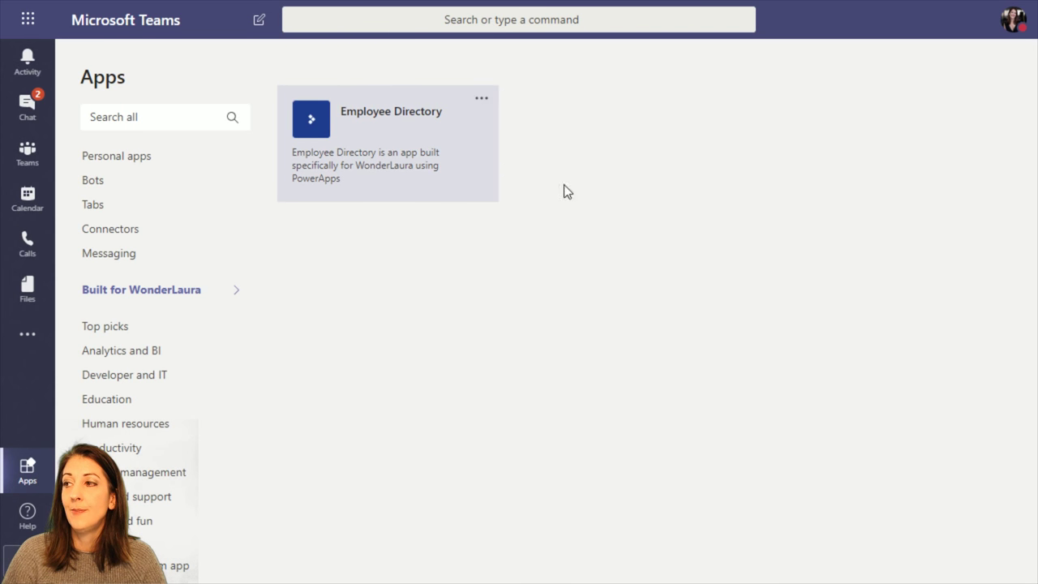
pyautogui.click(479, 102)
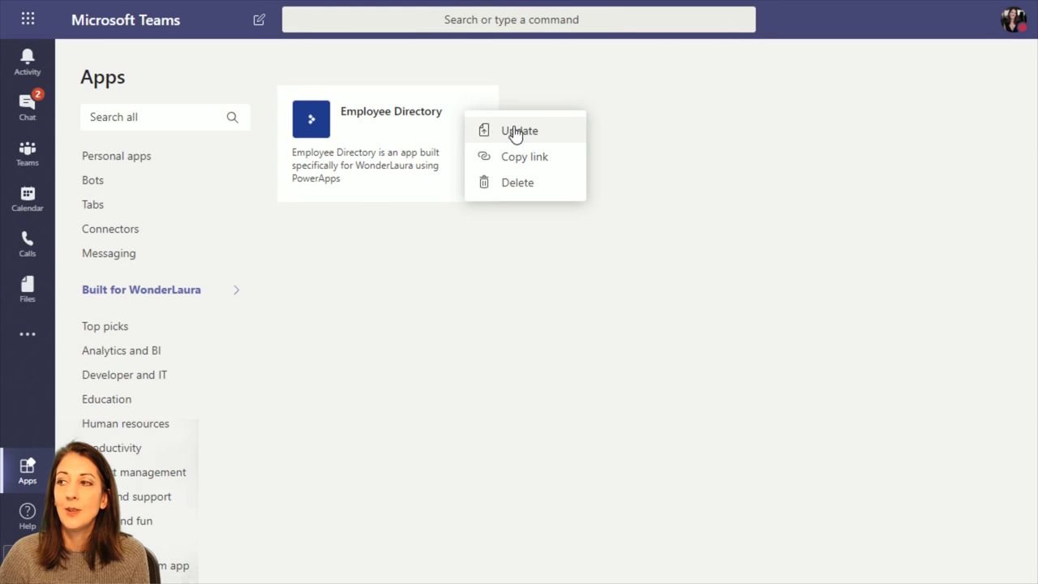
pyautogui.click(423, 398)
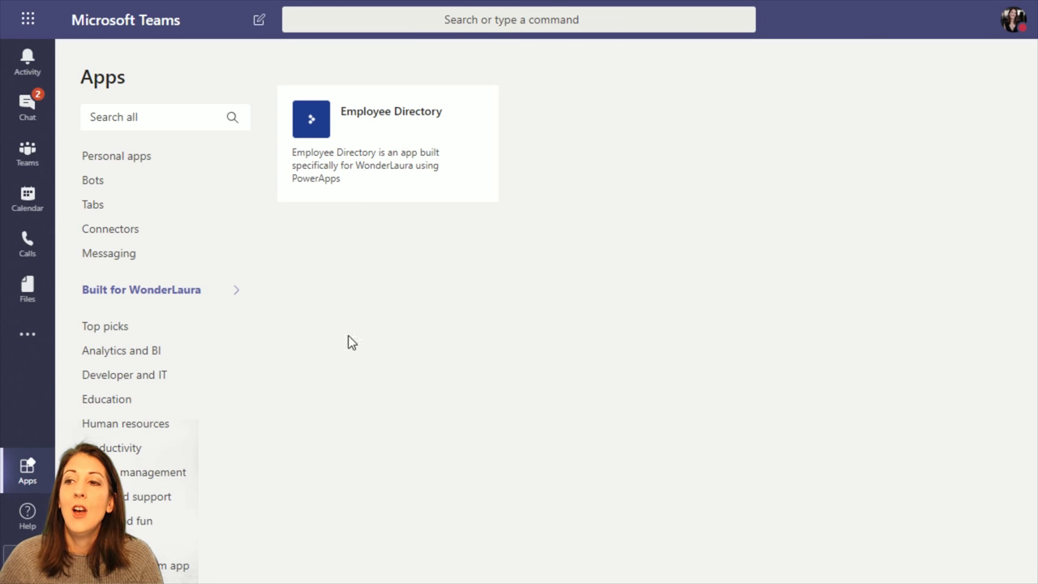
pyautogui.click(33, 338)
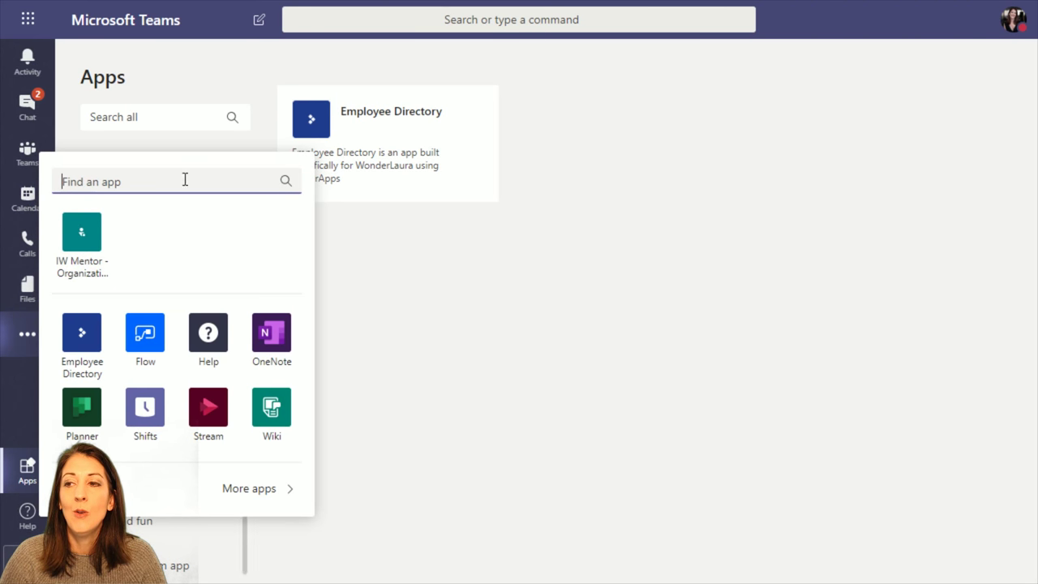
pyautogui.click(27, 335)
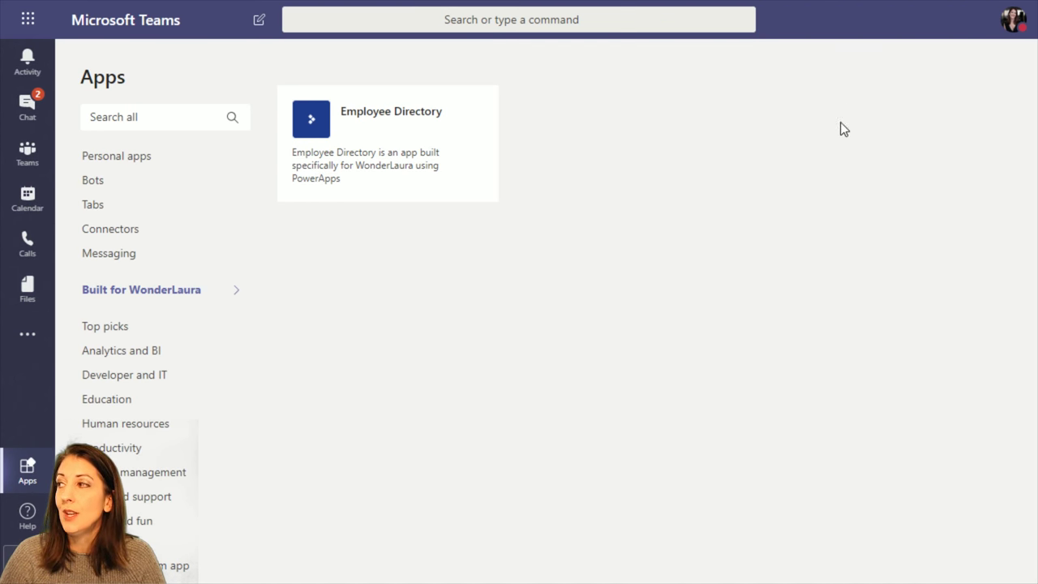
# Leave full screen, switch to the Microsoft Teams admin center, and open its dashboard with the navigation expanded.
pyautogui.press('F11')
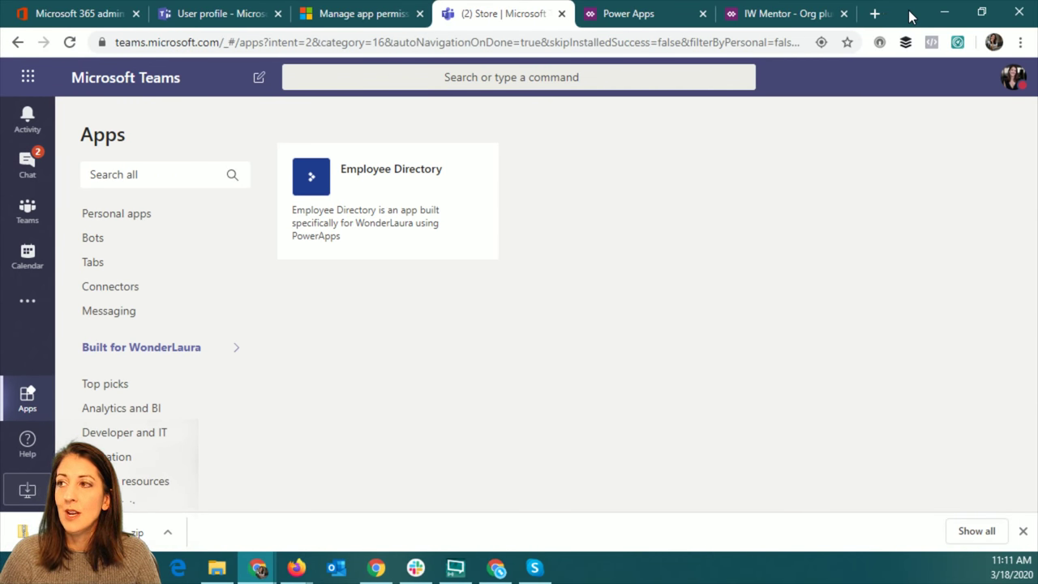
pyautogui.click(944, 12)
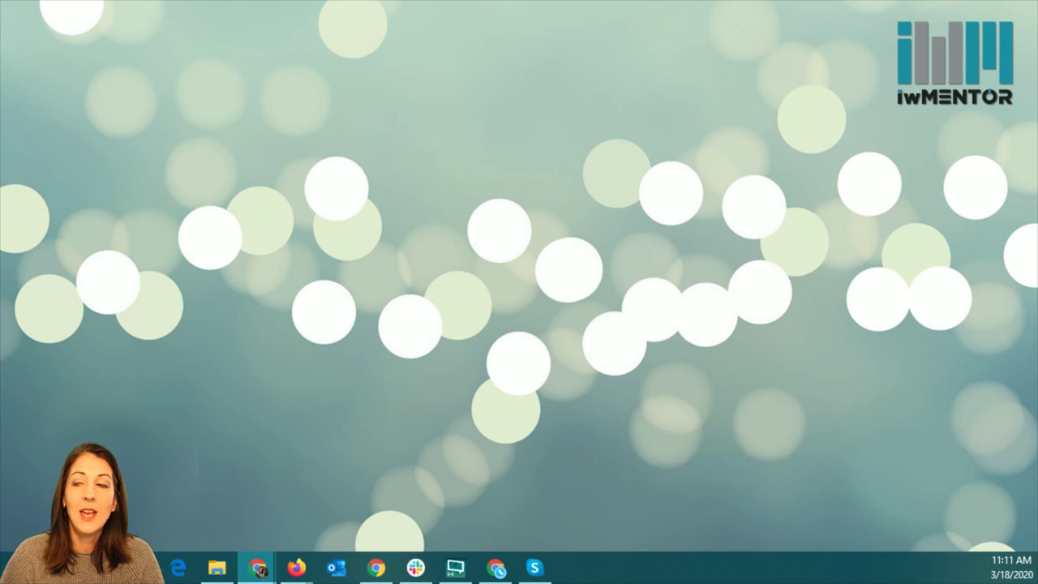
pyautogui.hotkey('alt', 'Tab')
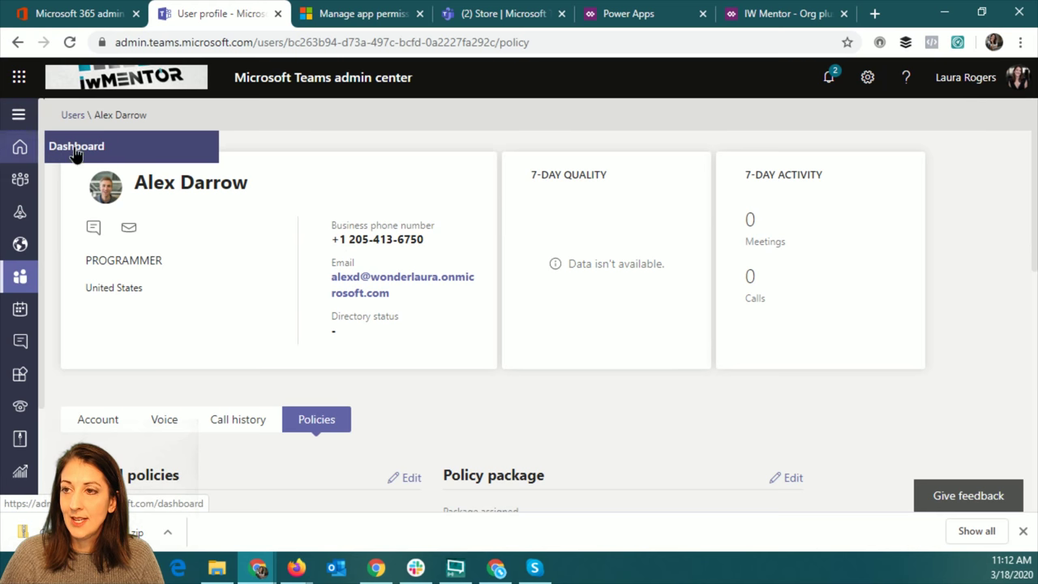
pyautogui.click(117, 147)
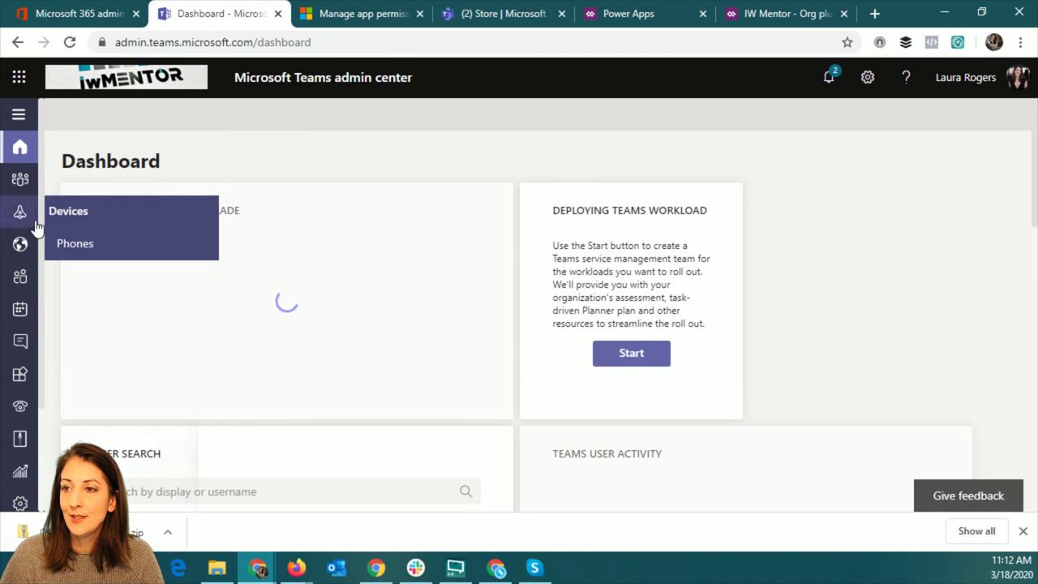
pyautogui.click(18, 114)
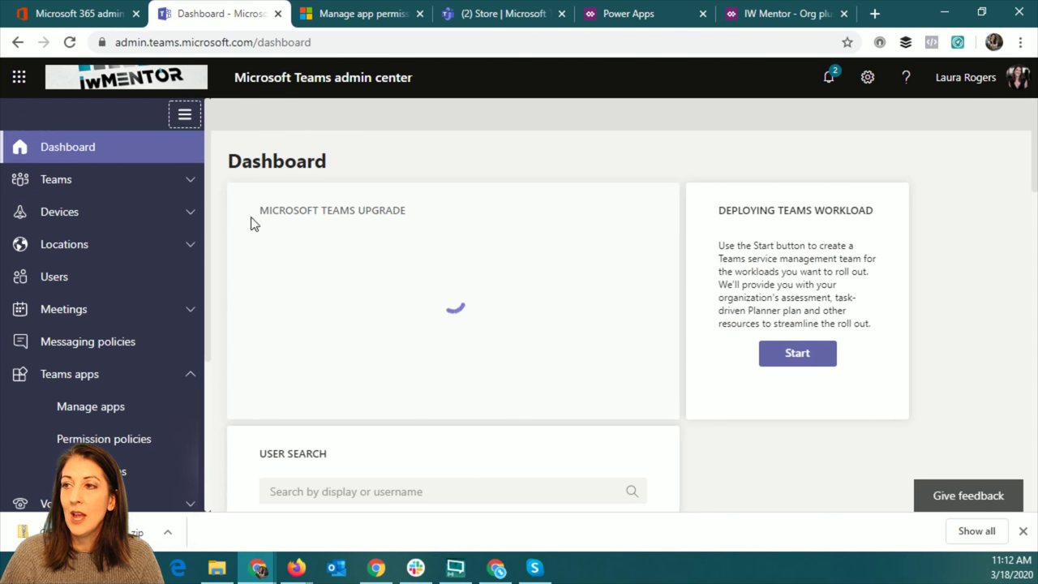
# Check the list of admin centers in the Microsoft 365 admin center and return to the Microsoft Teams admin center.
pyautogui.click(81, 14)
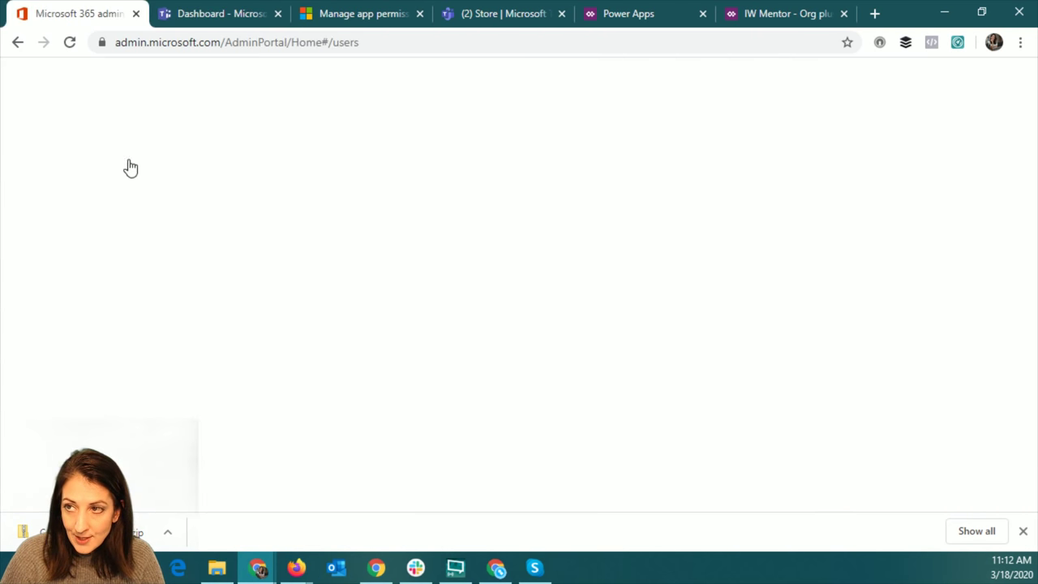
pyautogui.scroll(-4, 122, 359)
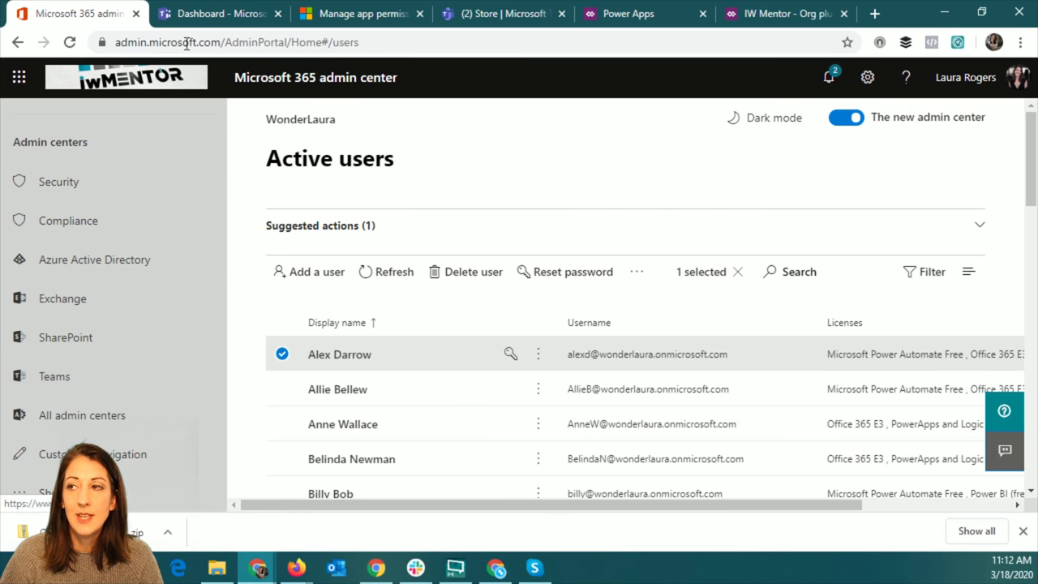
pyautogui.click(205, 16)
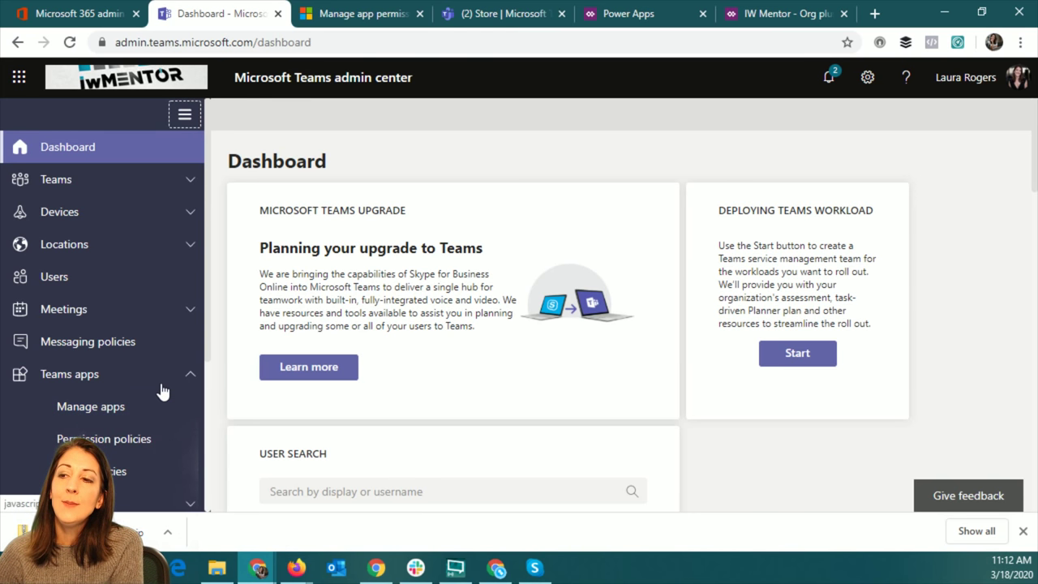
# Open the page for managing the organization's Teams apps.
pyautogui.click(125, 372)
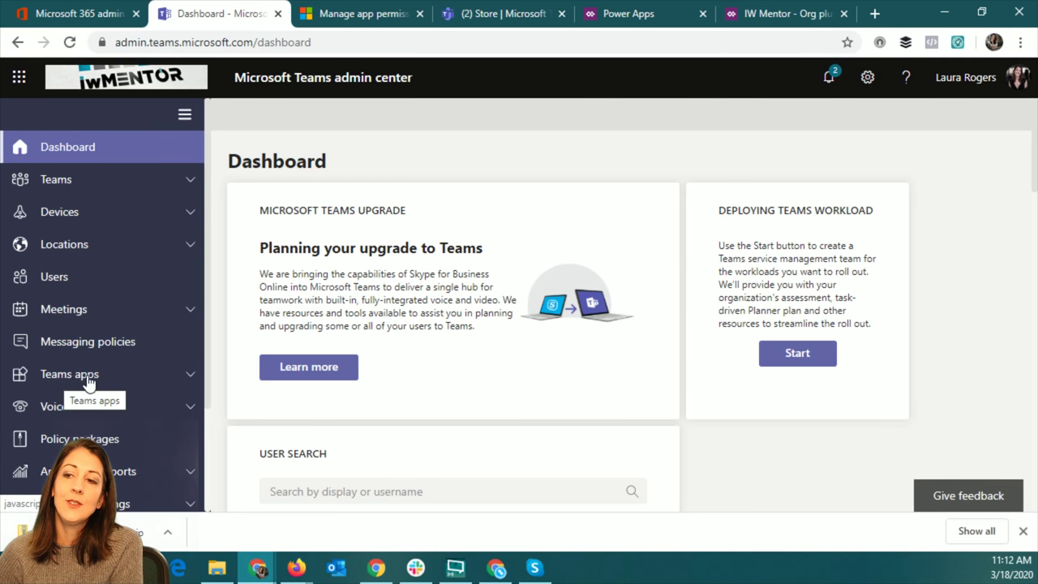
pyautogui.click(189, 379)
pyautogui.click(88, 409)
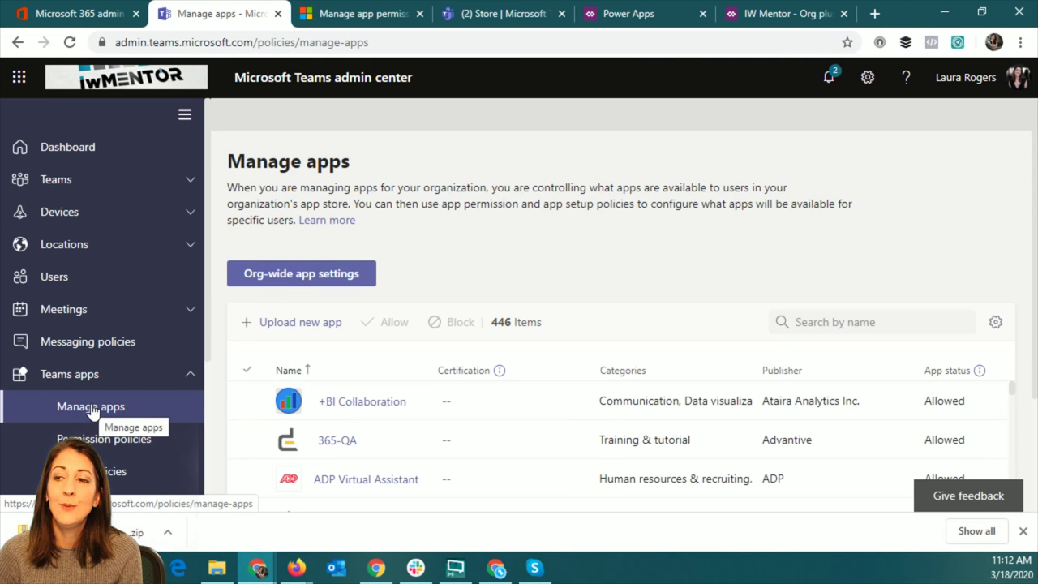
pyautogui.click(92, 408)
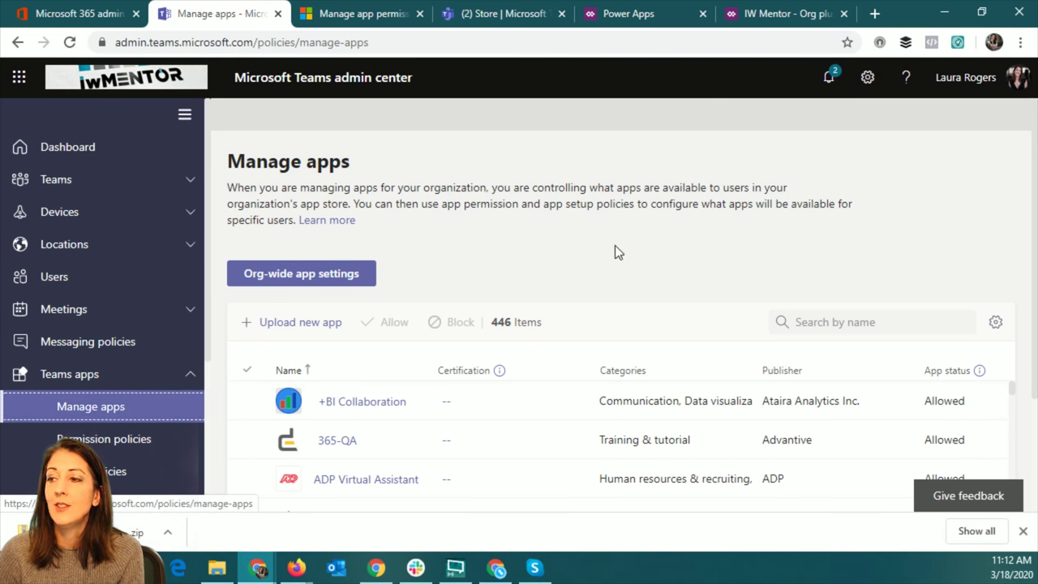
# Look through the list of available Teams apps, including their certification, categories, publisher and status.
pyautogui.scroll(-2, 615, 251)
pyautogui.scroll(-2, 657, 292)
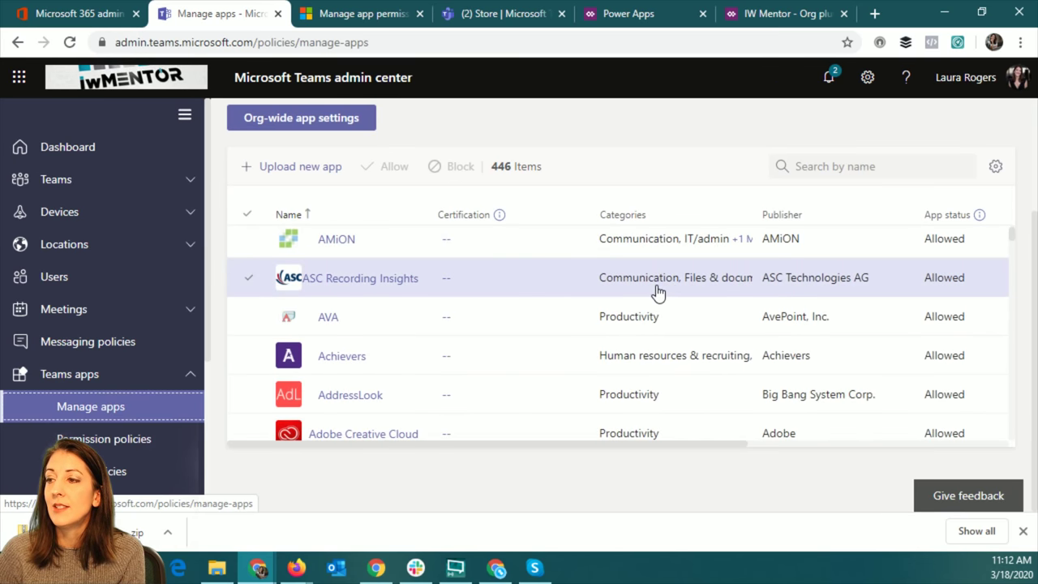
pyautogui.scroll(-15, 657, 292)
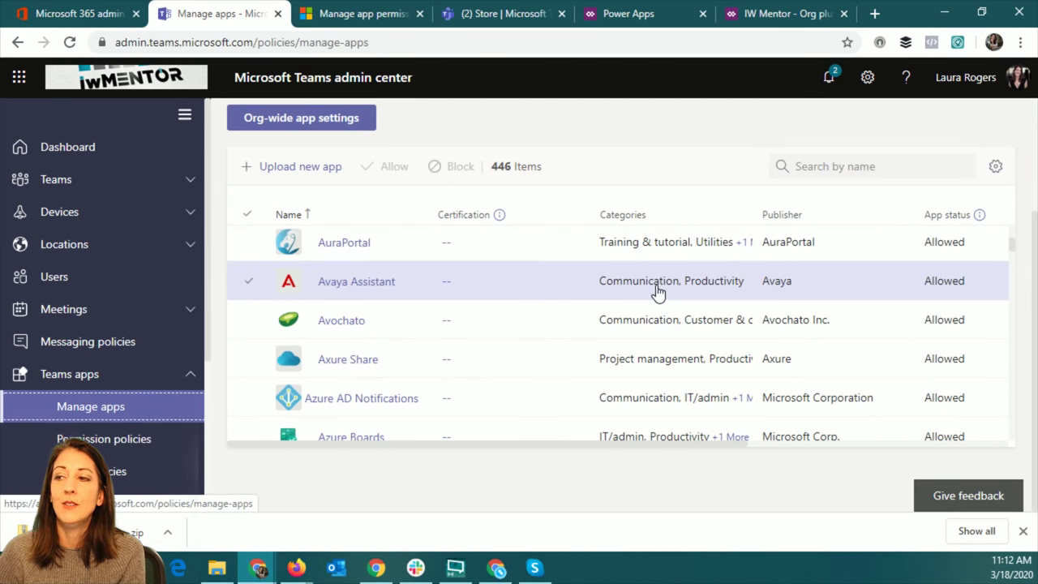
pyautogui.scroll(-7, 399, 301)
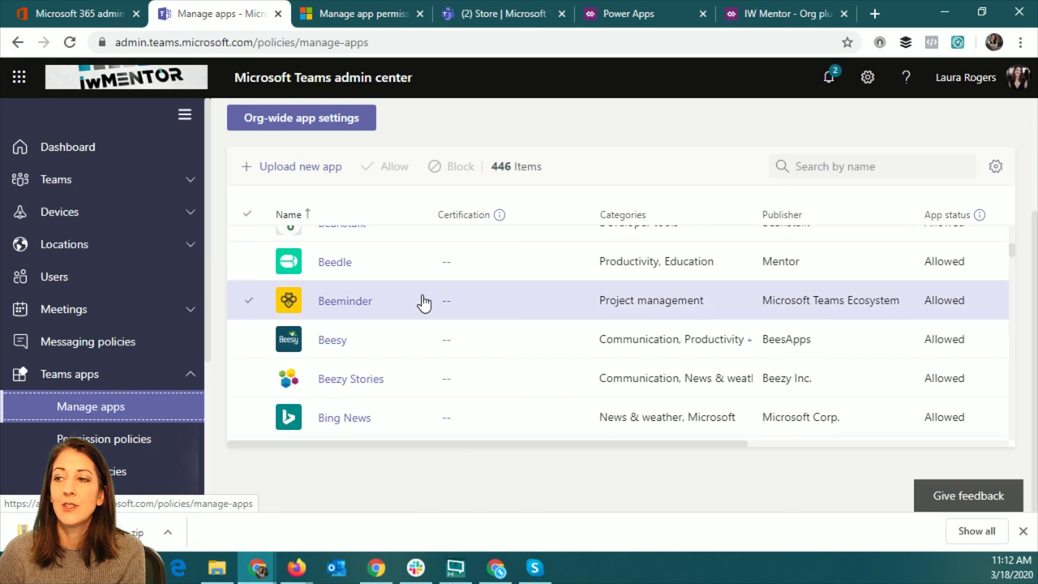
pyautogui.scroll(-10, 423, 303)
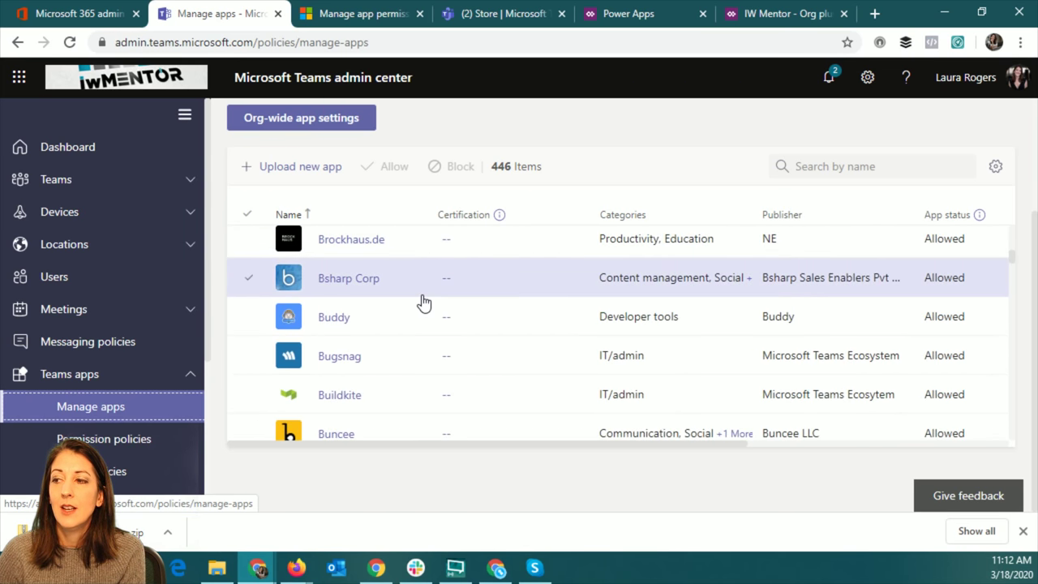
pyautogui.scroll(-2, 423, 303)
pyautogui.scroll(-4, 515, 324)
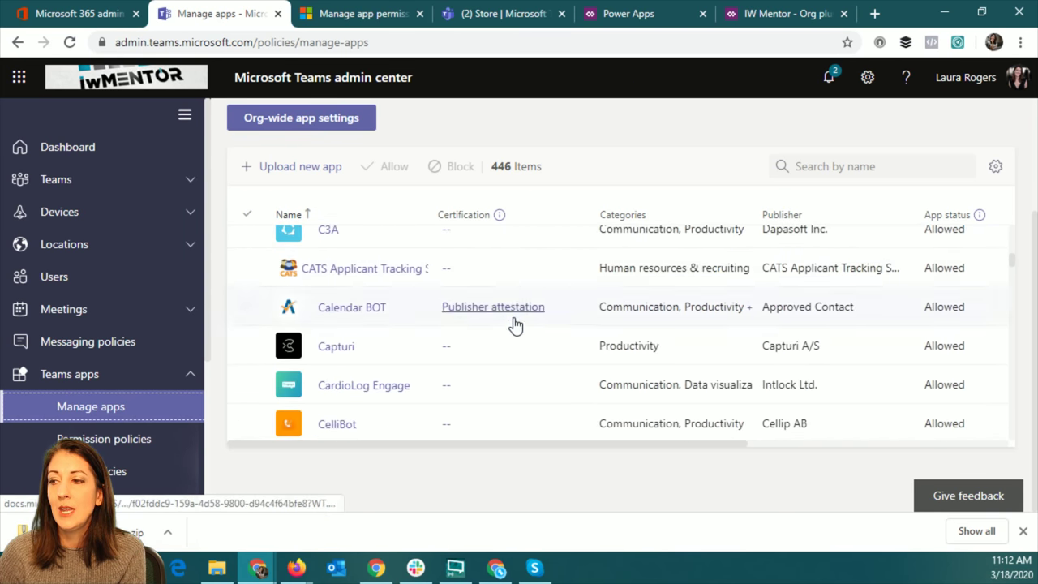
pyautogui.scroll(-1, 507, 350)
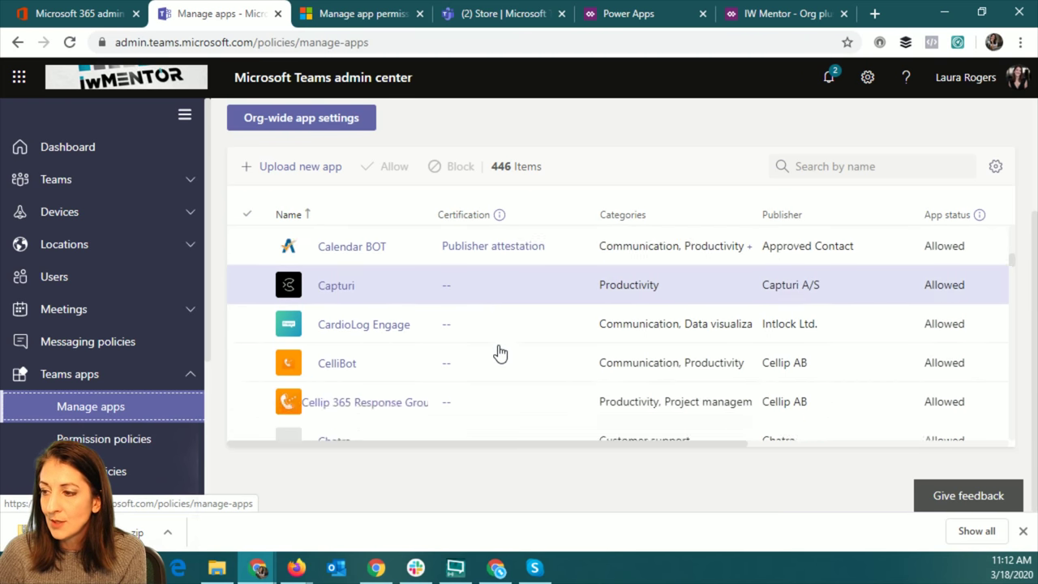
pyautogui.scroll(-5, 500, 353)
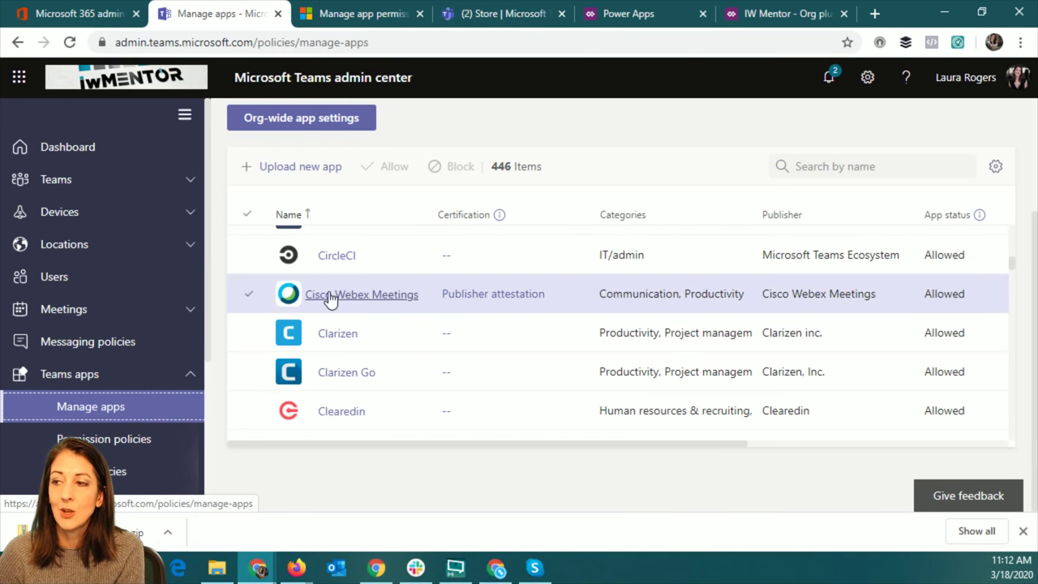
pyautogui.scroll(-3, 427, 370)
pyautogui.scroll(-5, 515, 341)
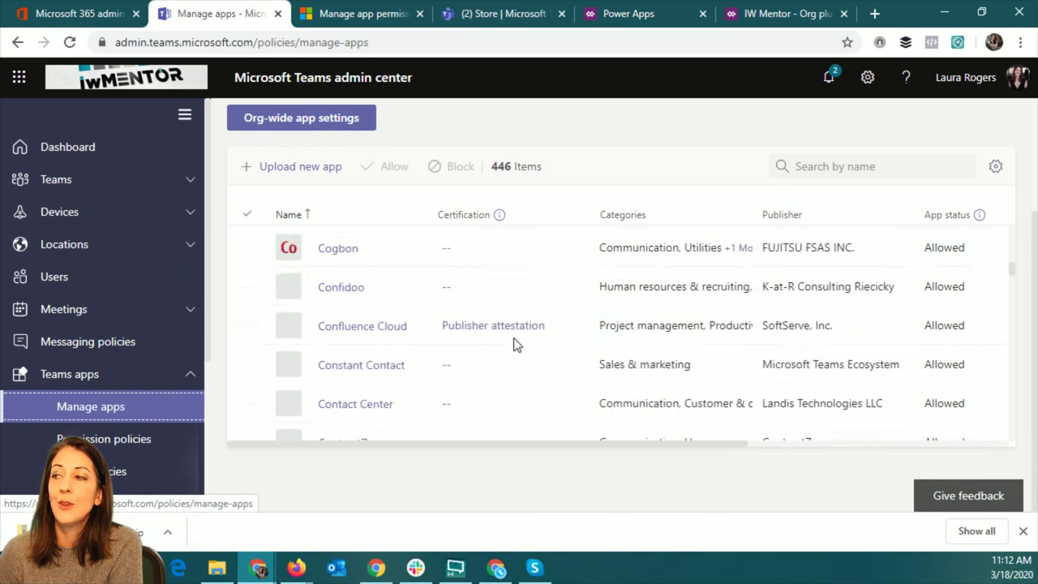
pyautogui.scroll(-2, 515, 345)
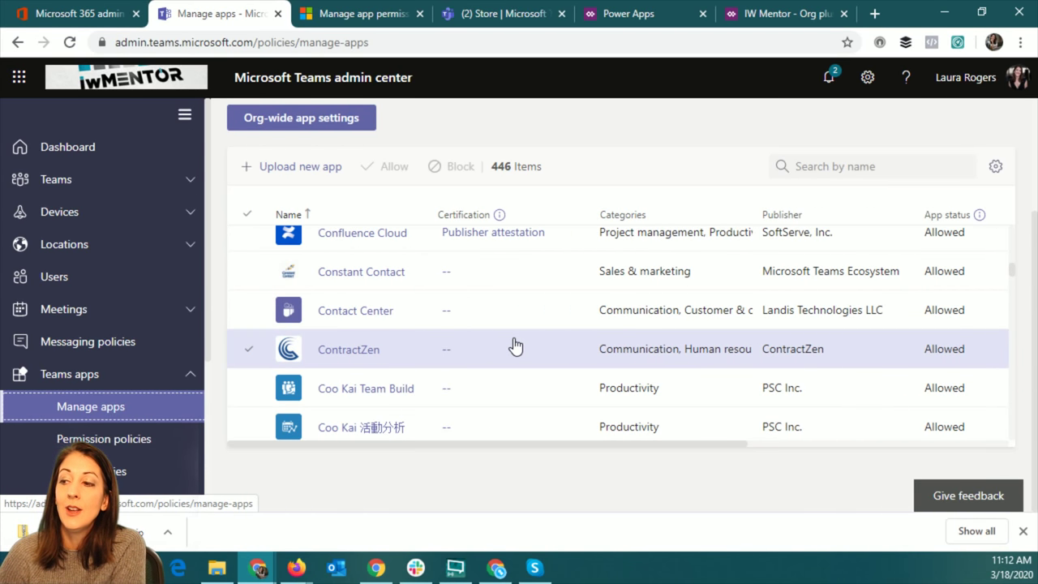
pyautogui.scroll(15, 514, 343)
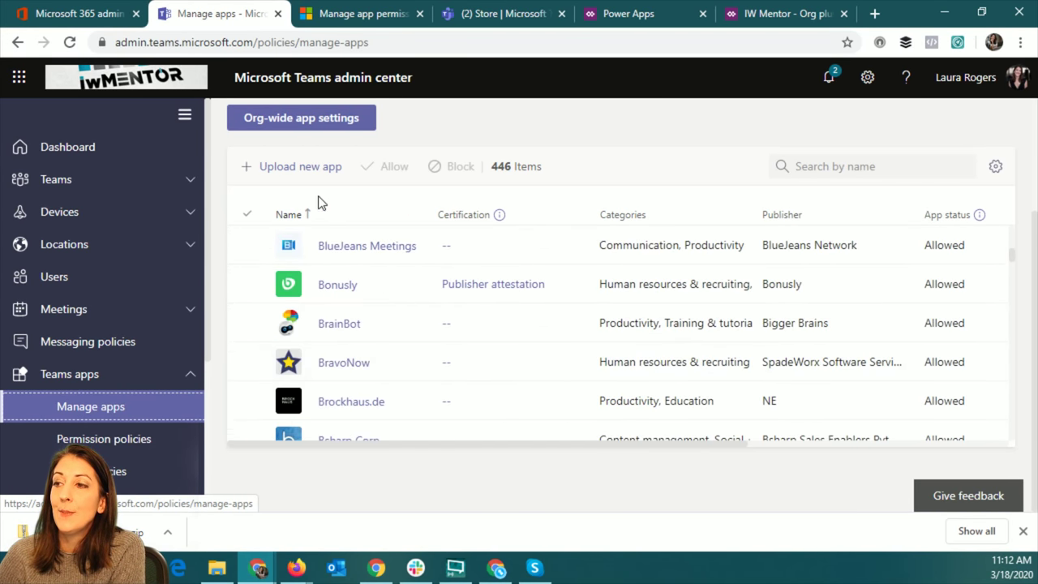
# Select the Bonusly app to review the allow and block options, and clear the selection.
pyautogui.click(247, 283)
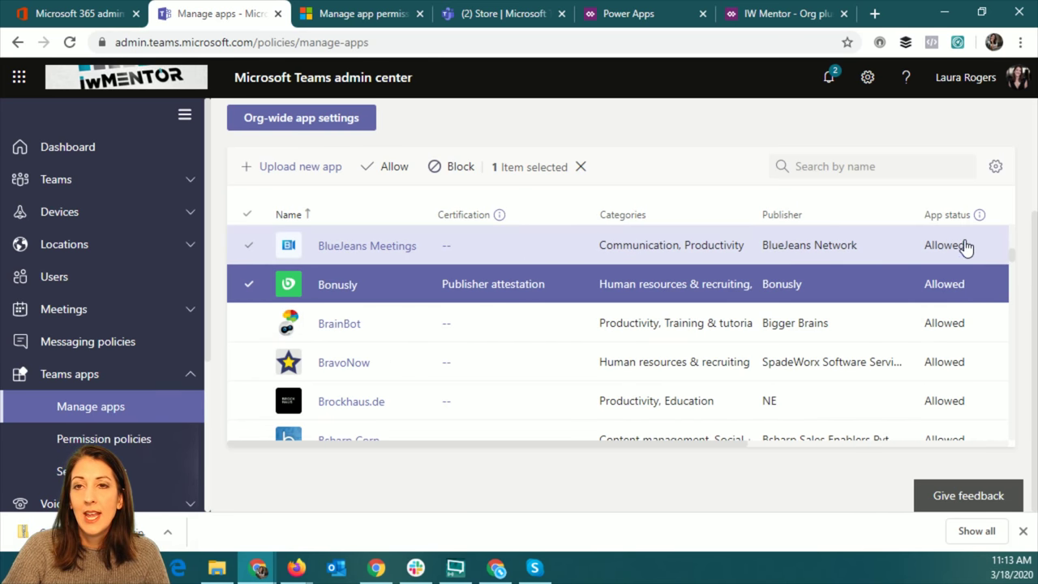
pyautogui.scroll(-3, 966, 367)
pyautogui.scroll(3, 967, 367)
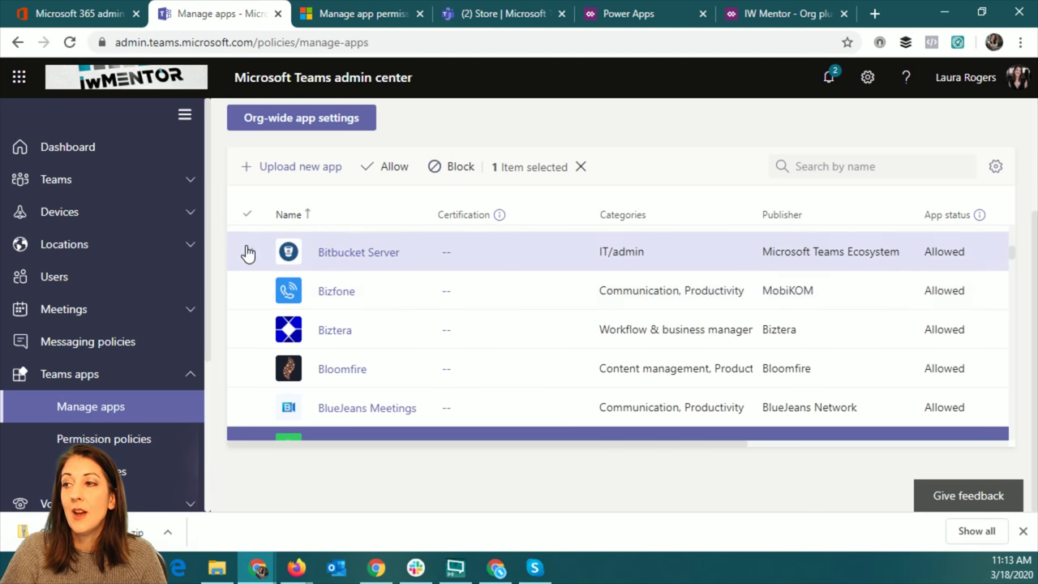
pyautogui.scroll(5, 528, 271)
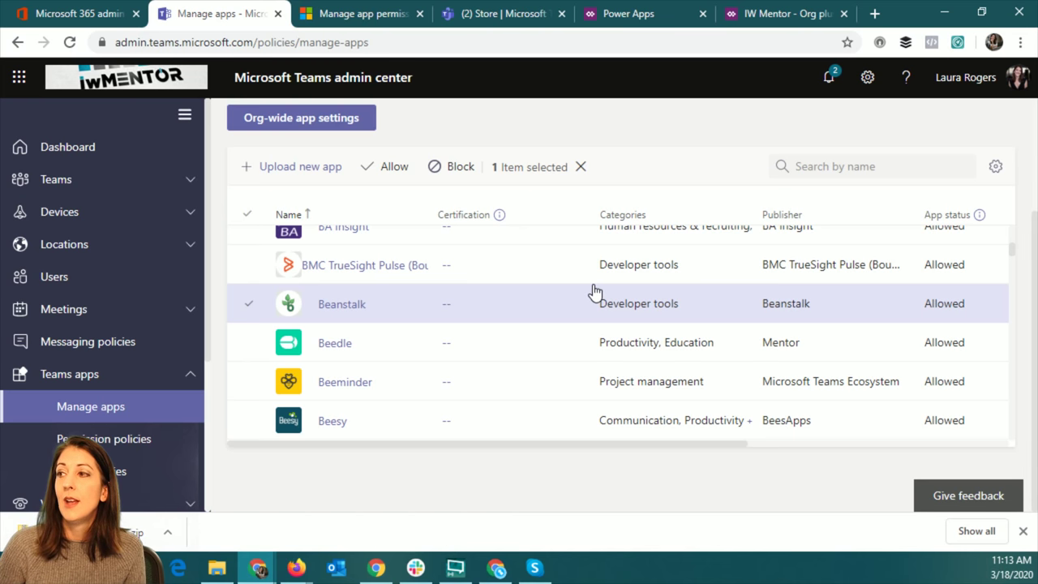
pyautogui.scroll(1, 595, 292)
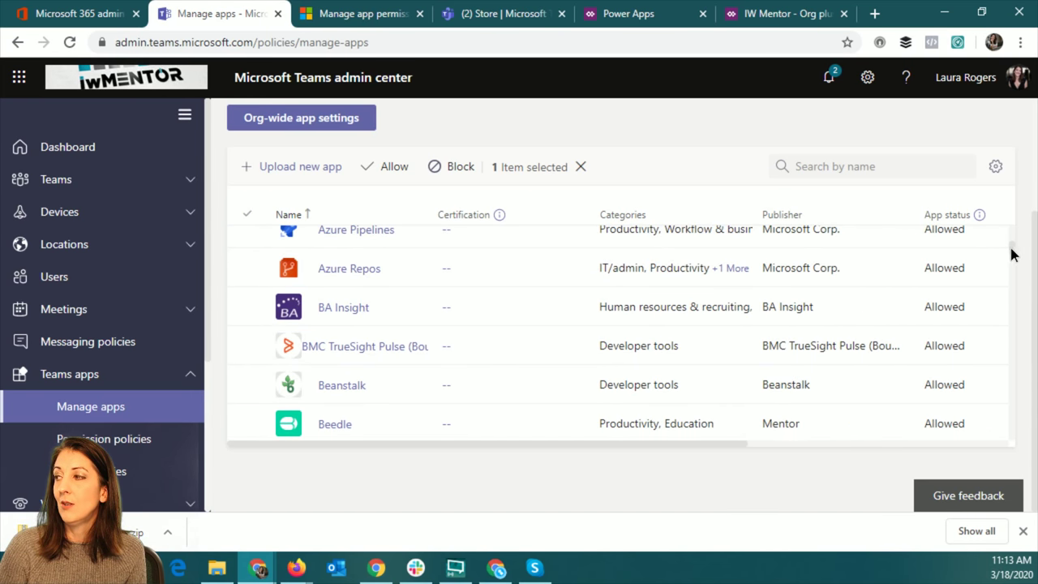
pyautogui.moveTo(1012, 254); pyautogui.dragTo(1011, 232)
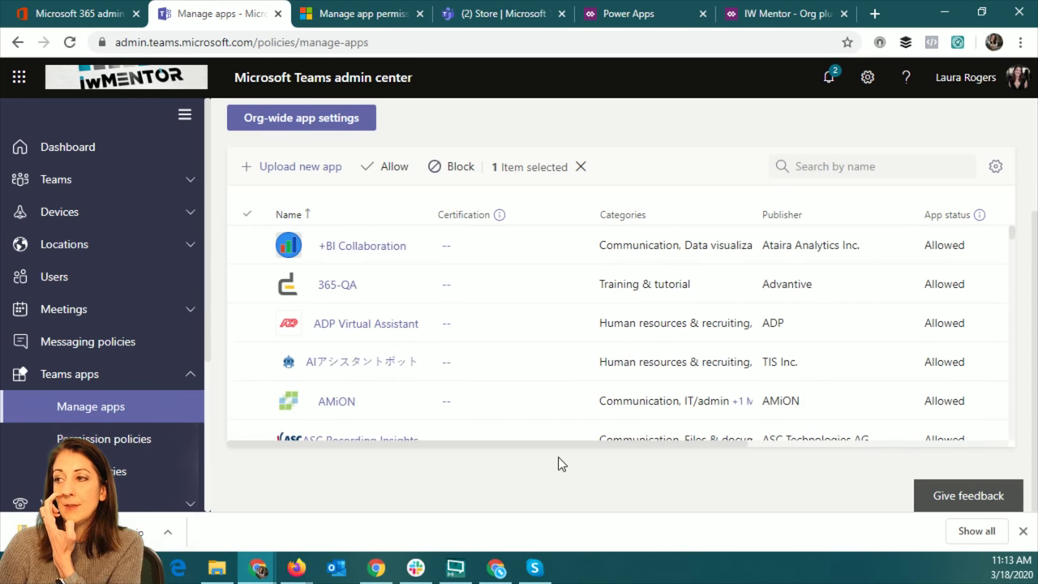
pyautogui.click(580, 166)
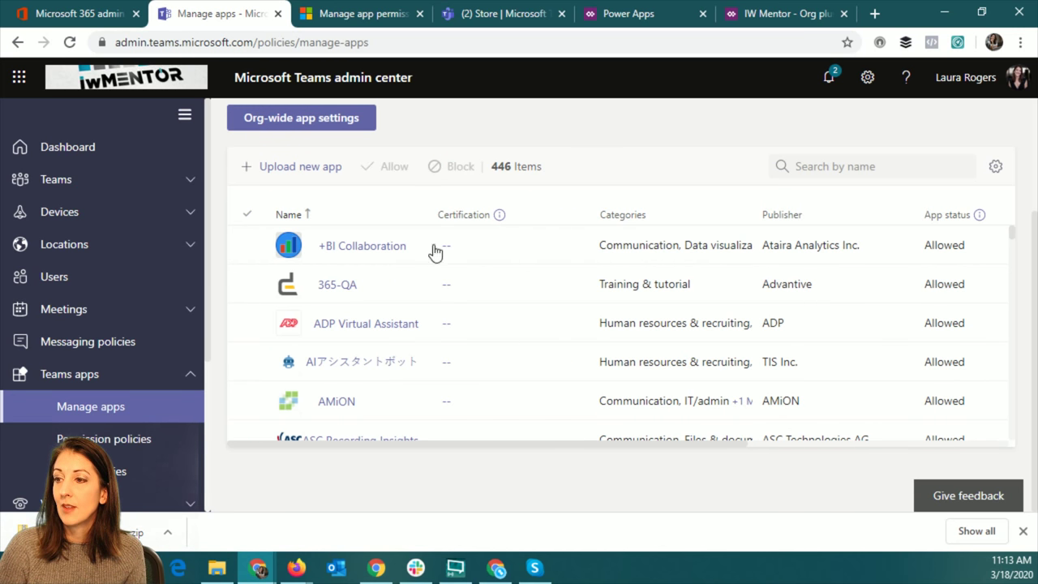
# Open the Global (Org-wide default) app permission policy and review its third party app options.
pyautogui.click(118, 440)
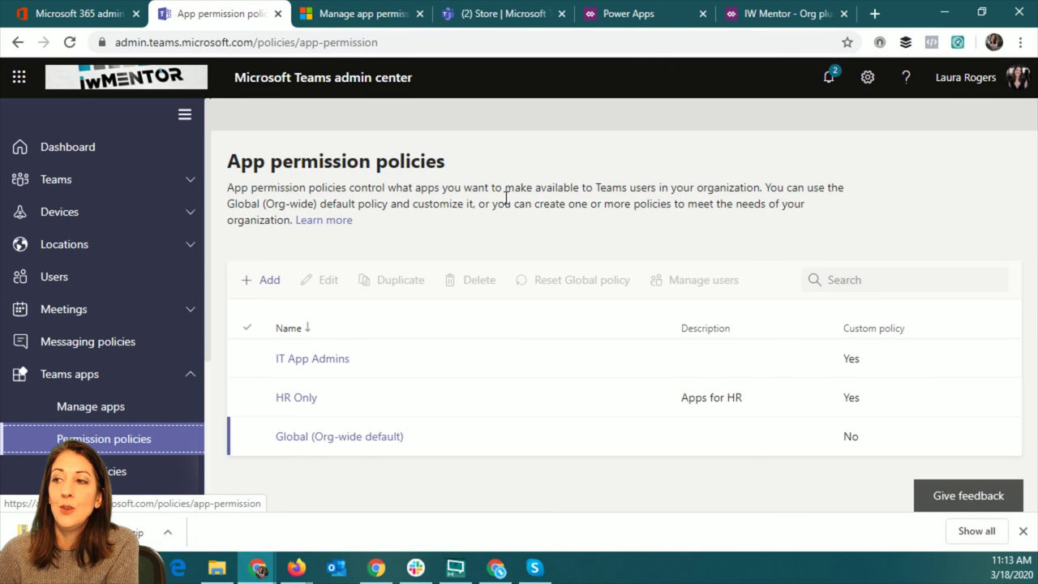
pyautogui.click(370, 437)
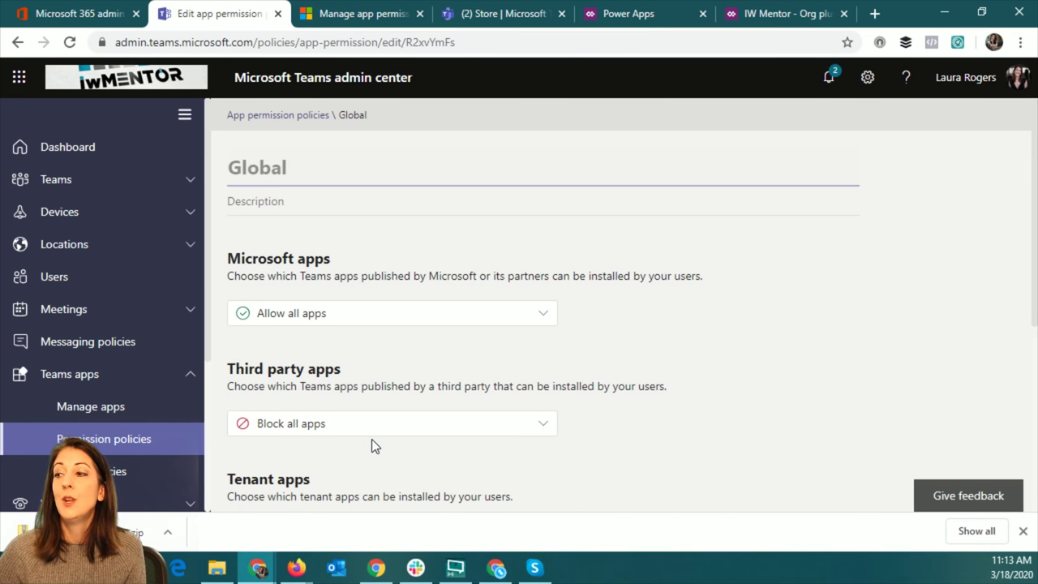
pyautogui.scroll(-2, 744, 332)
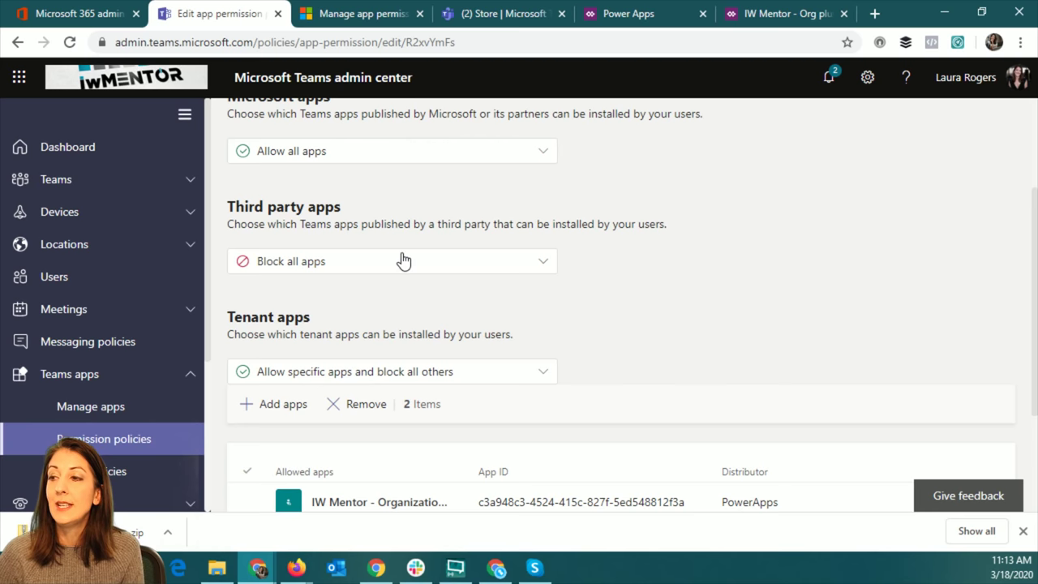
pyautogui.click(371, 260)
pyautogui.click(405, 171)
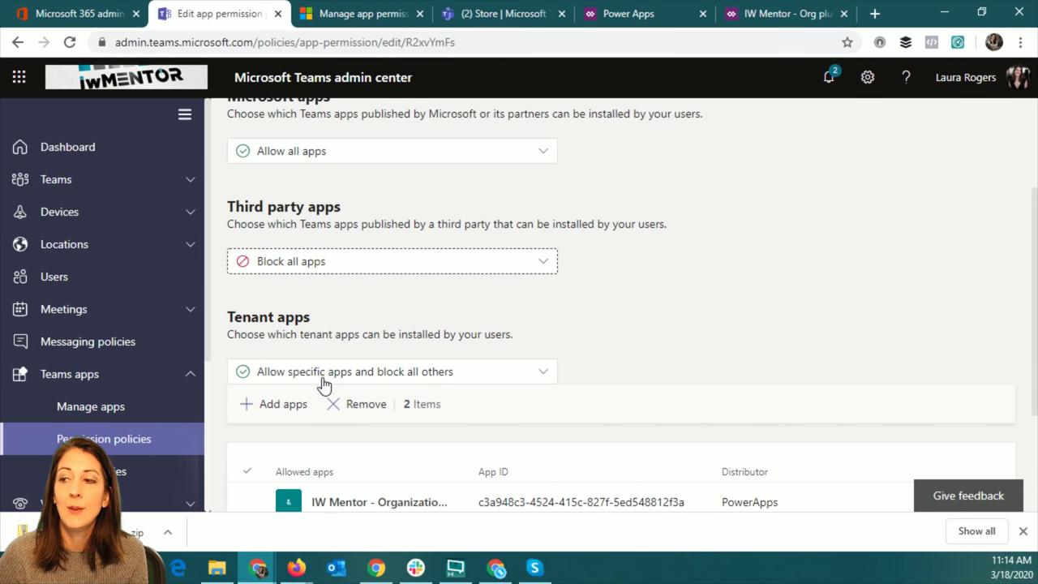
pyautogui.scroll(3, 709, 343)
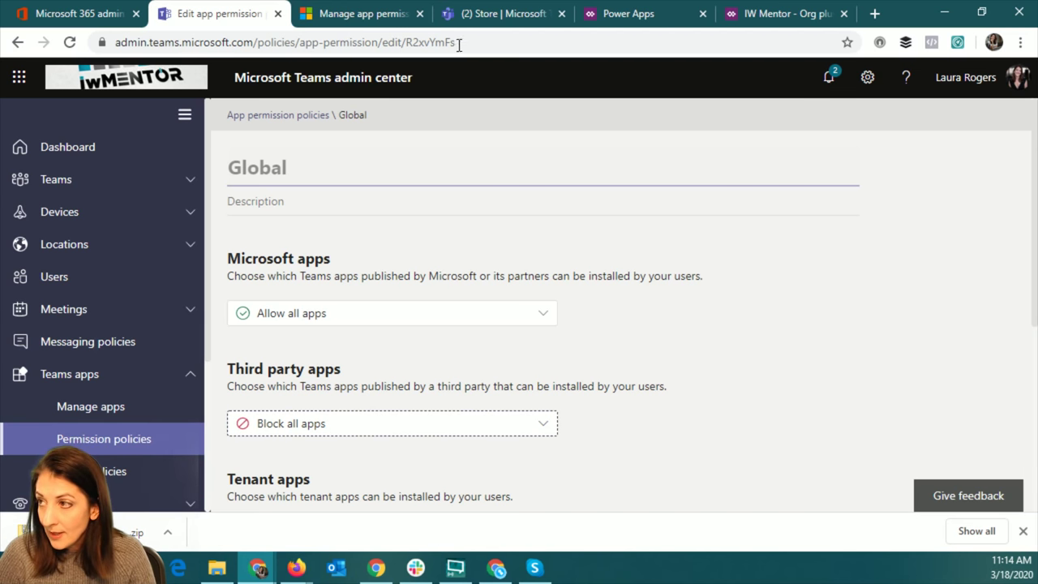
# Check the option to upload a custom app for WonderLaura in the Teams store and return to the Global permission policy.
pyautogui.click(489, 16)
pyautogui.scroll(-3, 141, 472)
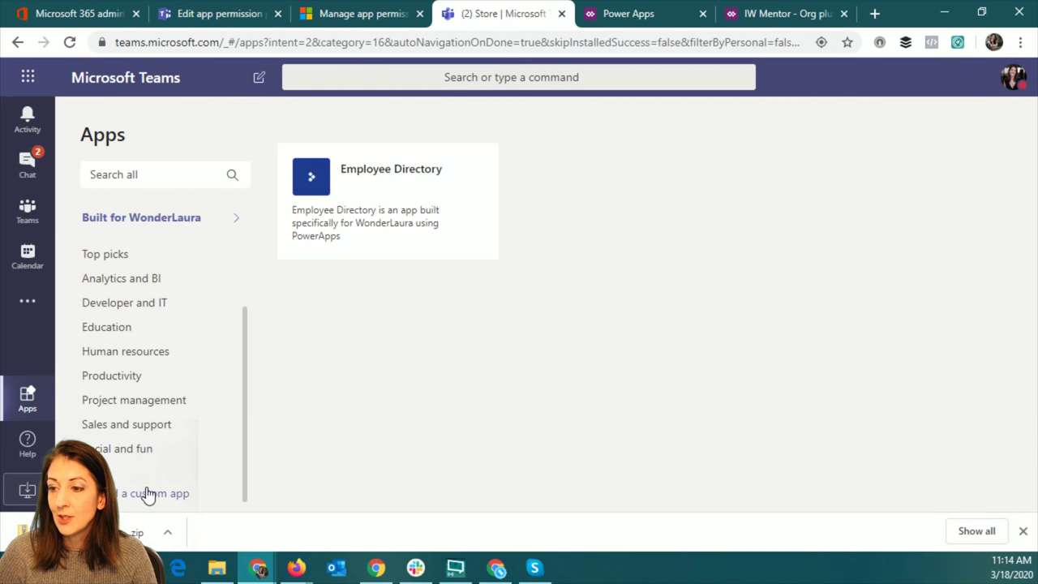
pyautogui.click(152, 493)
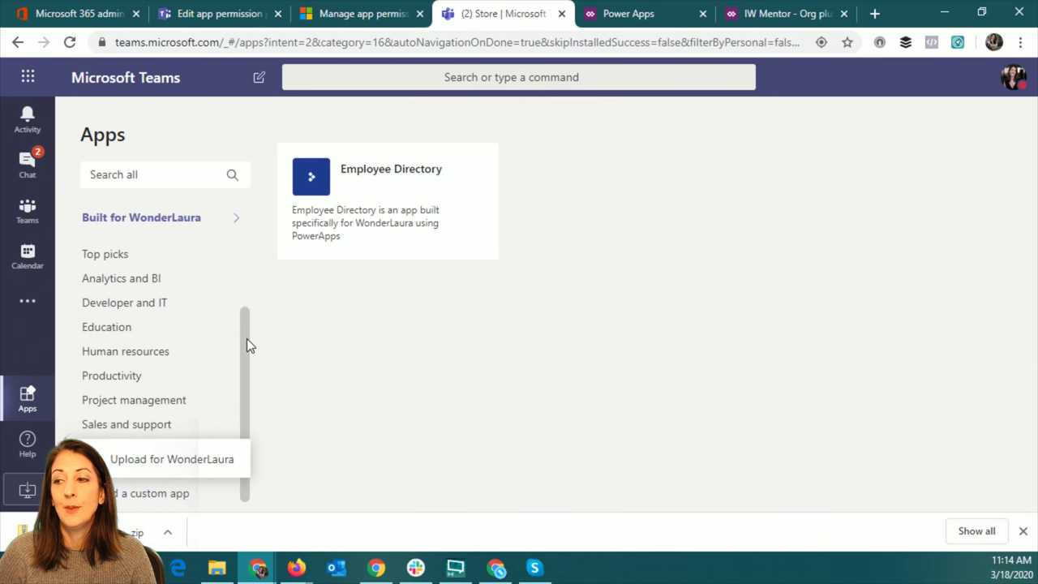
pyautogui.click(207, 14)
pyautogui.click(721, 369)
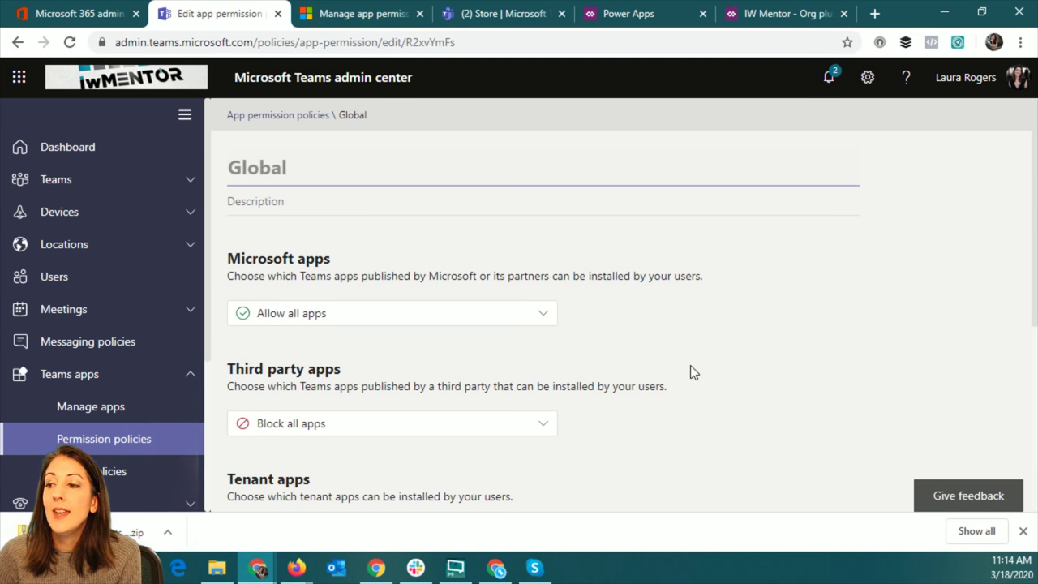
# Review the Global policy's tenant app permission options and its list of allowed apps.
pyautogui.scroll(-2, 690, 365)
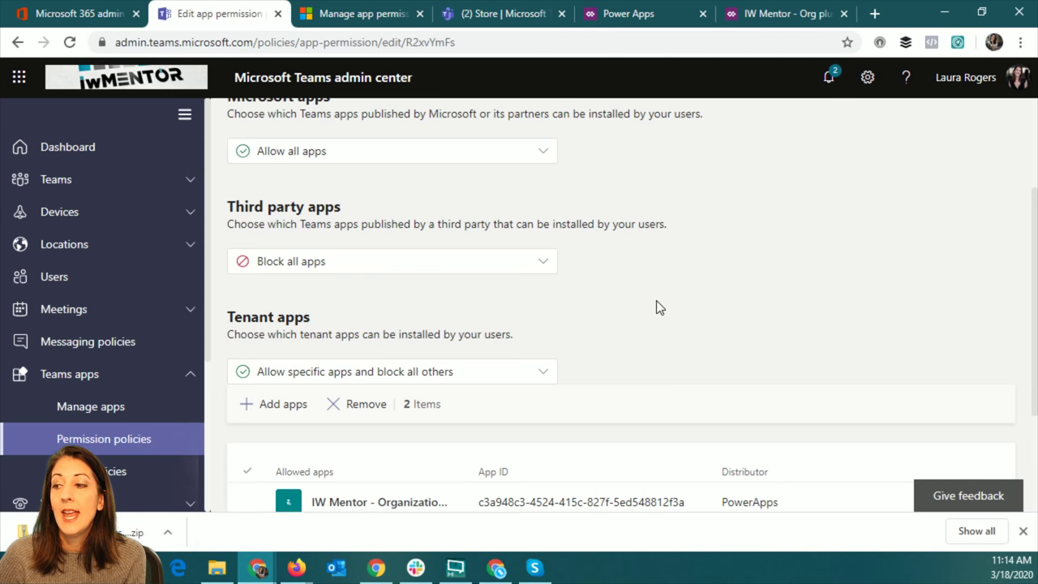
pyautogui.scroll(-2, 656, 305)
pyautogui.scroll(1, 656, 305)
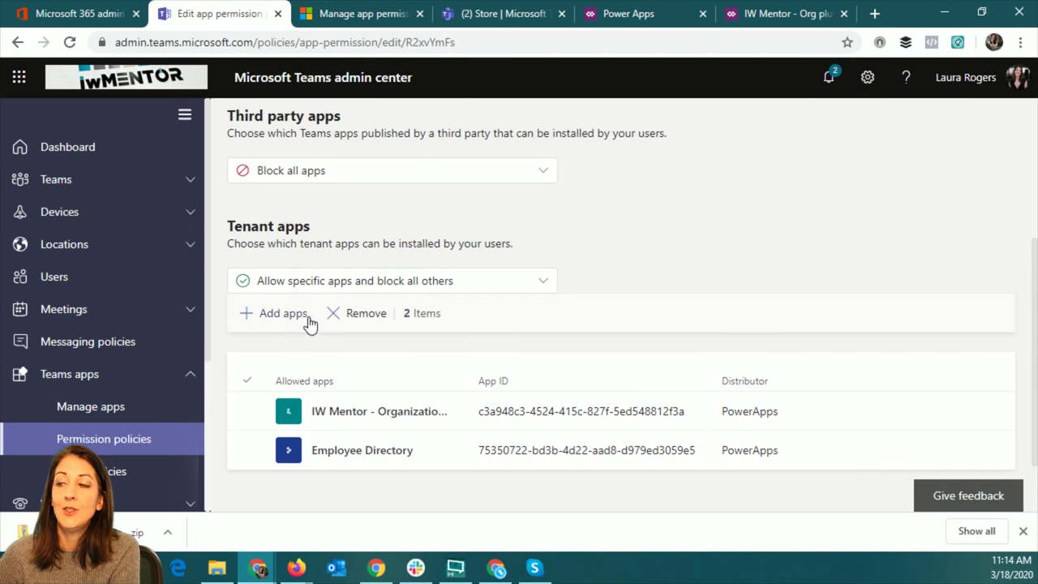
pyautogui.click(372, 285)
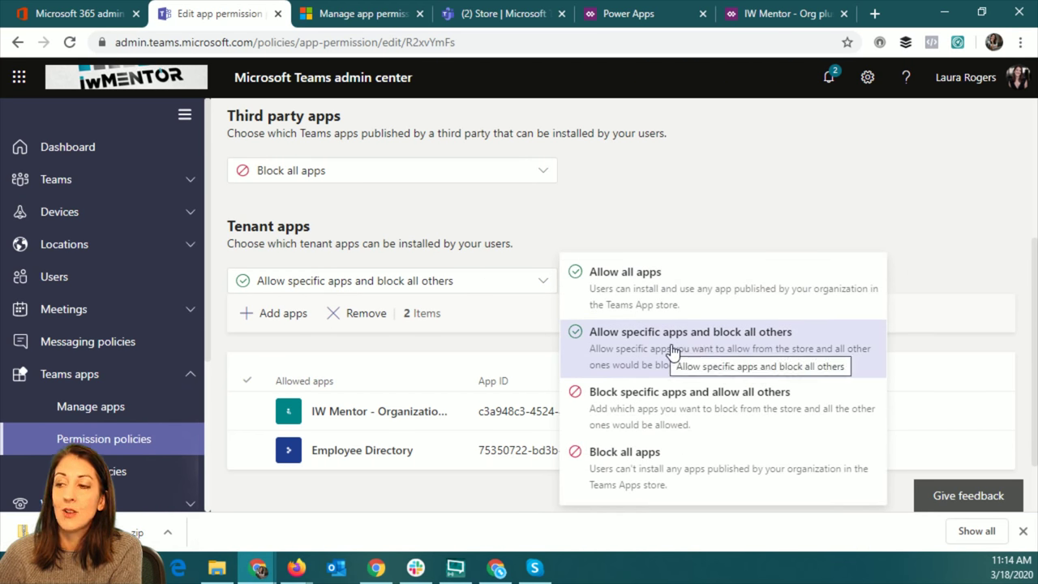
pyautogui.click(600, 210)
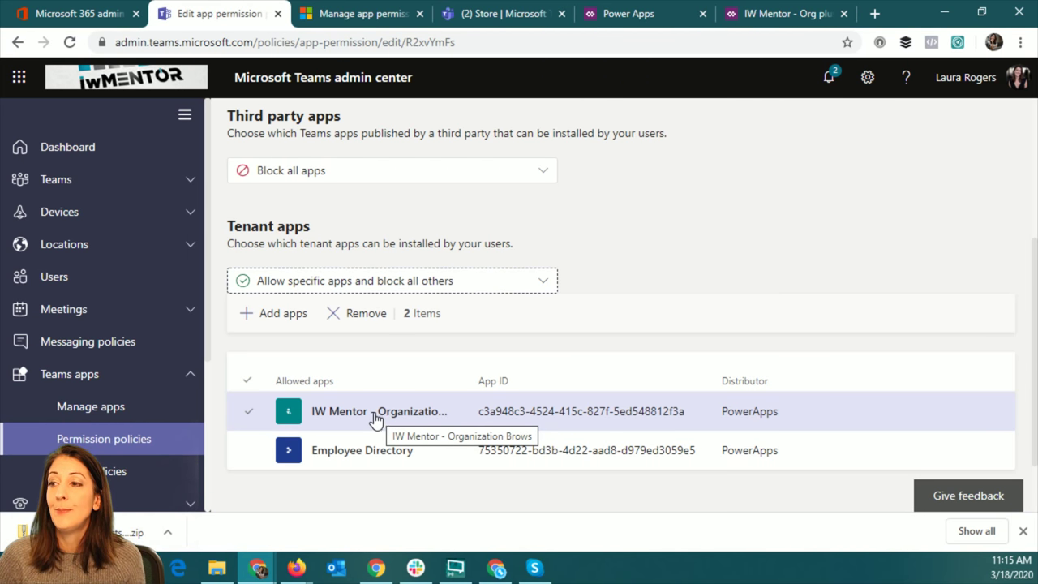
# Search for "customer" among the tenant apps that can be added to the Global policy, and cancel without adding any.
pyautogui.click(280, 316)
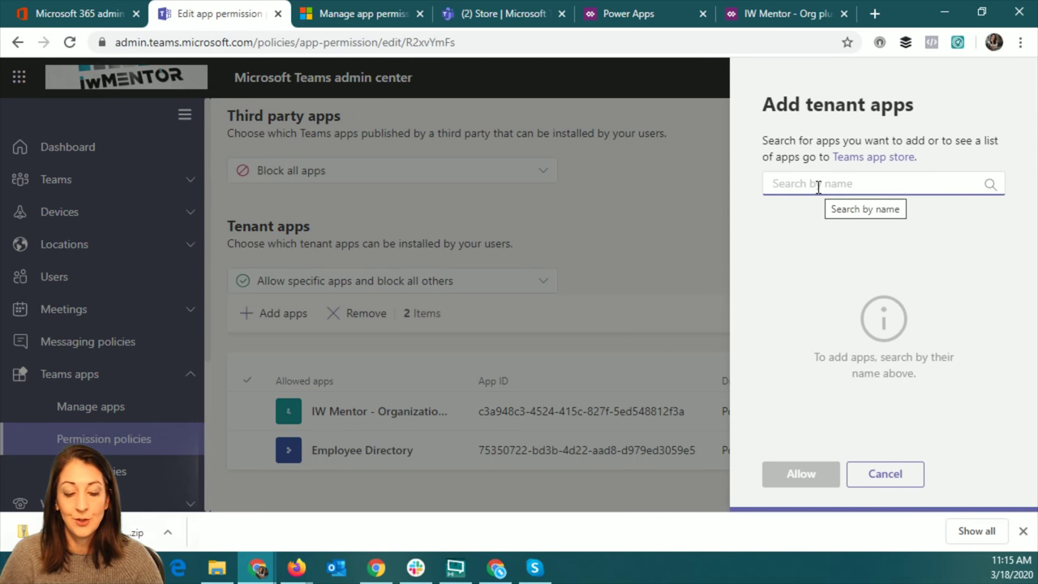
pyautogui.write('customer')
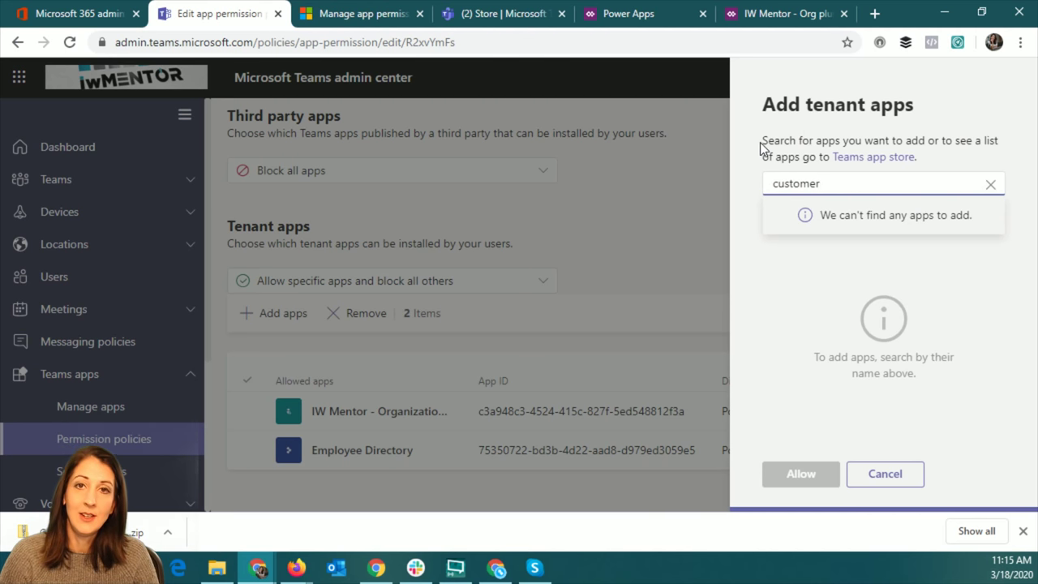
pyautogui.click(880, 477)
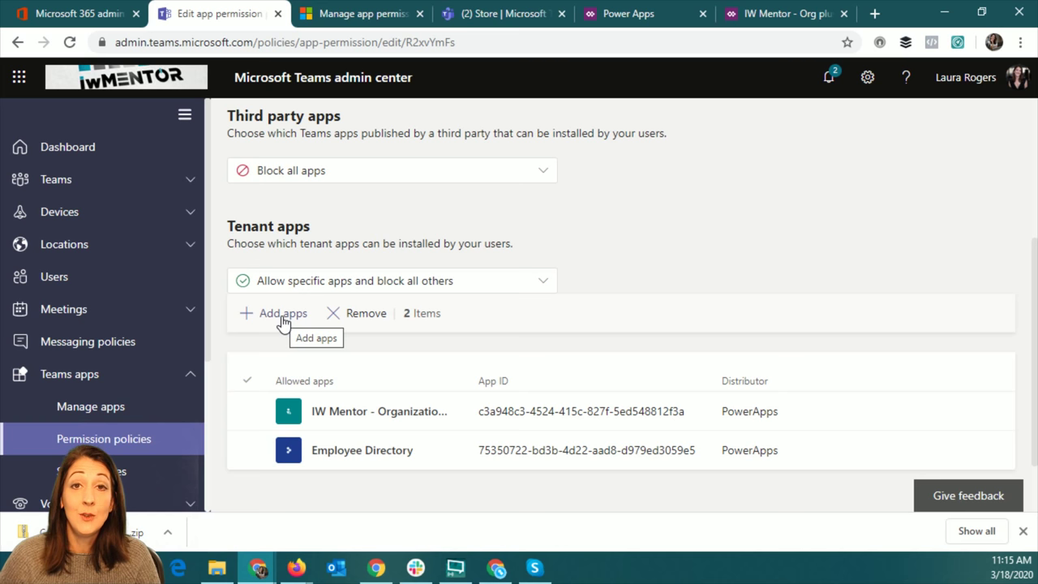
# Return to the app permission policies list, open the HR Only policy and review its allowed third party apps.
pyautogui.scroll(3, 741, 270)
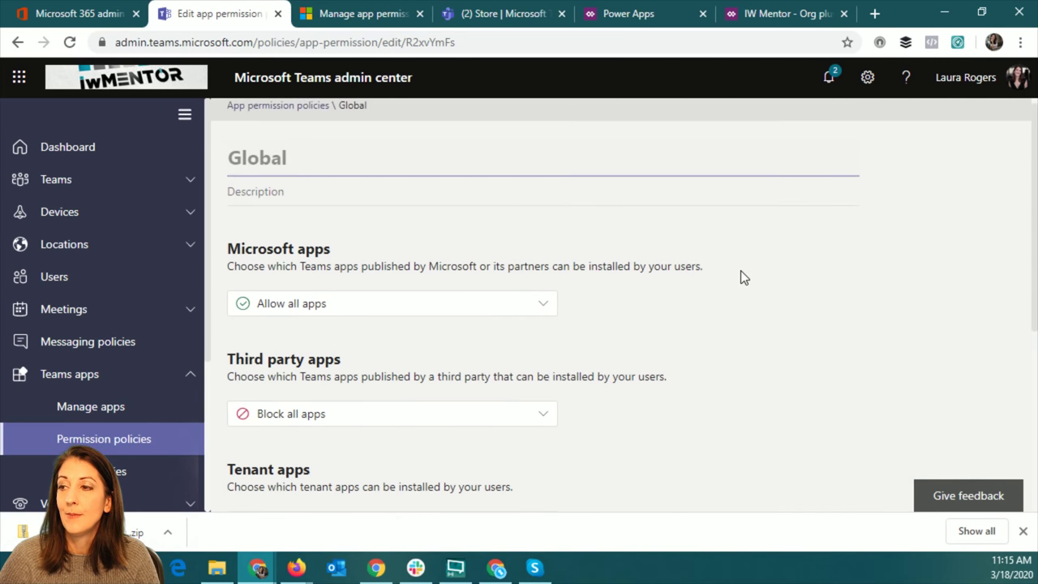
pyautogui.scroll(-2, 740, 270)
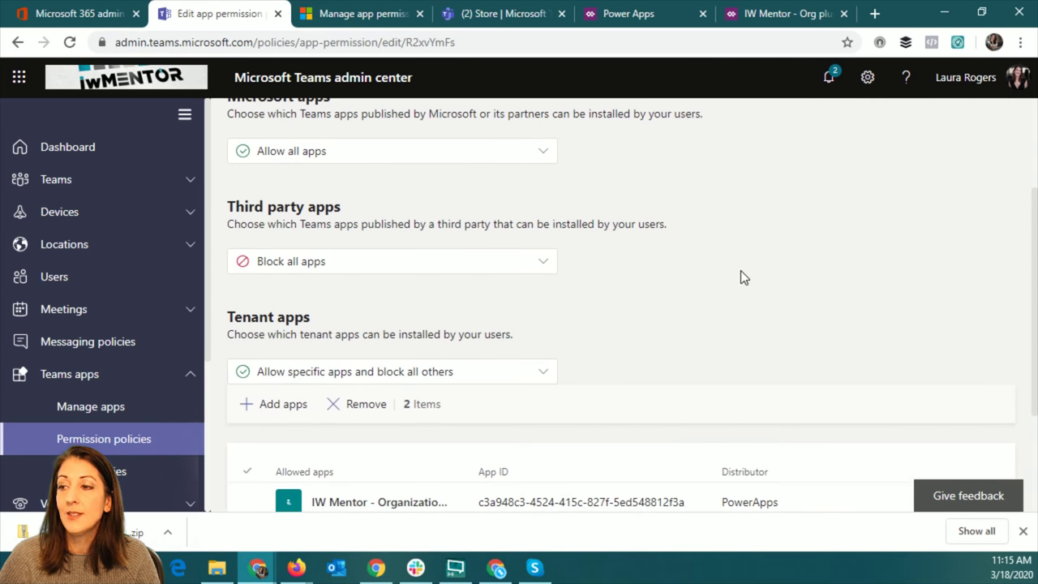
pyautogui.scroll(2, 215, 177)
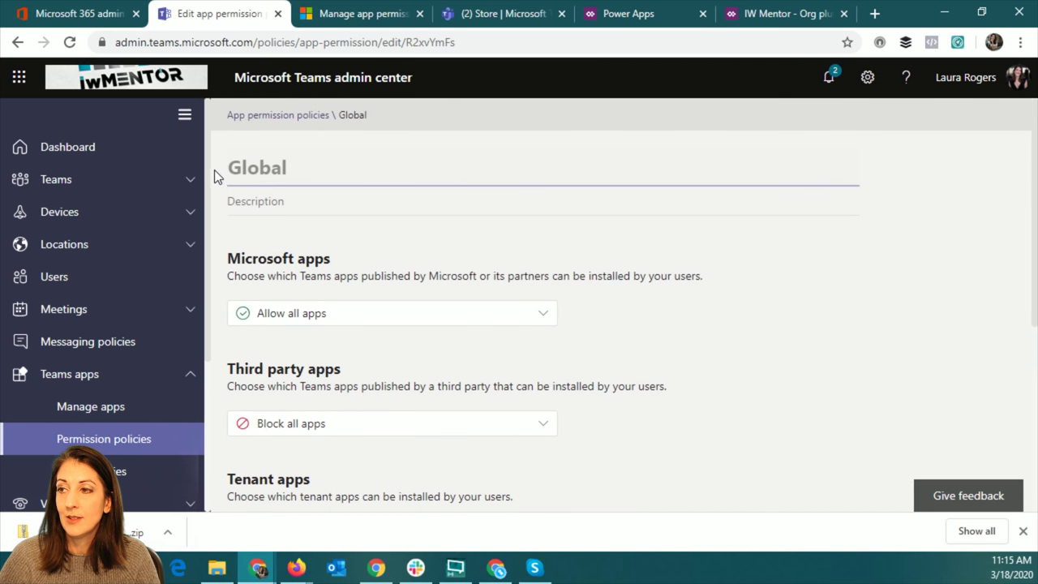
pyautogui.click(284, 115)
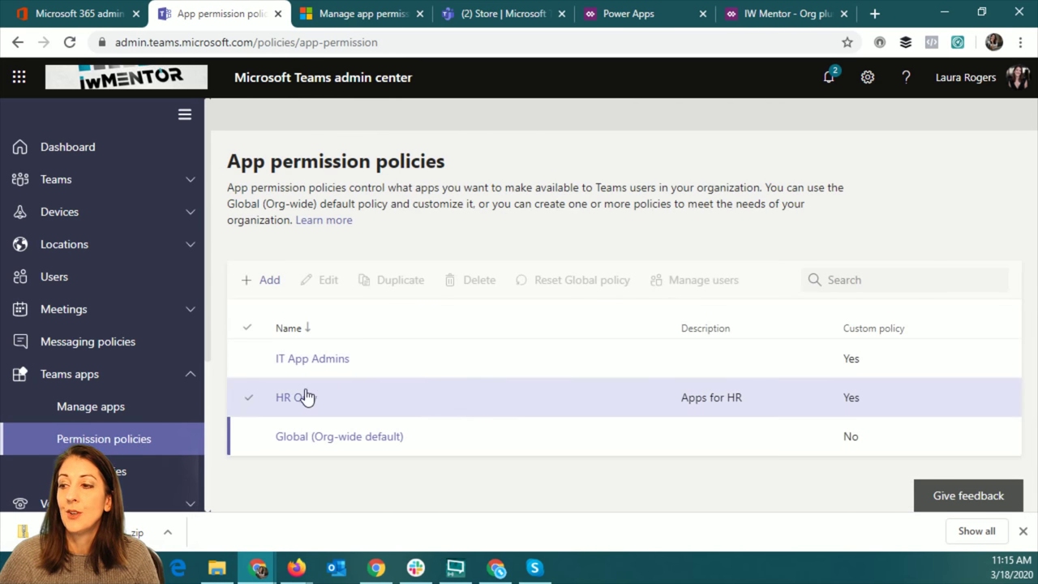
pyautogui.click(304, 396)
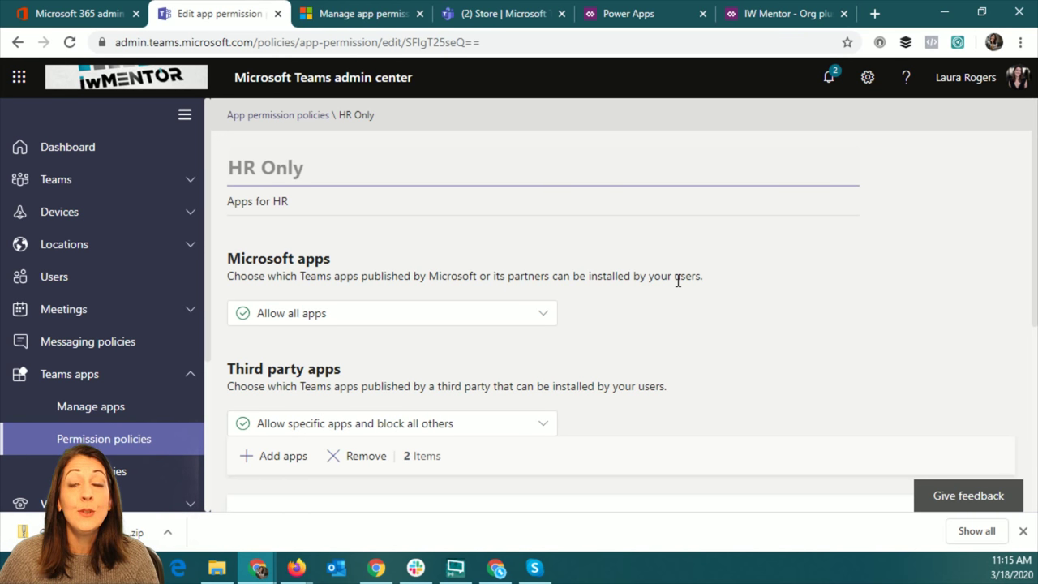
pyautogui.scroll(-2, 678, 280)
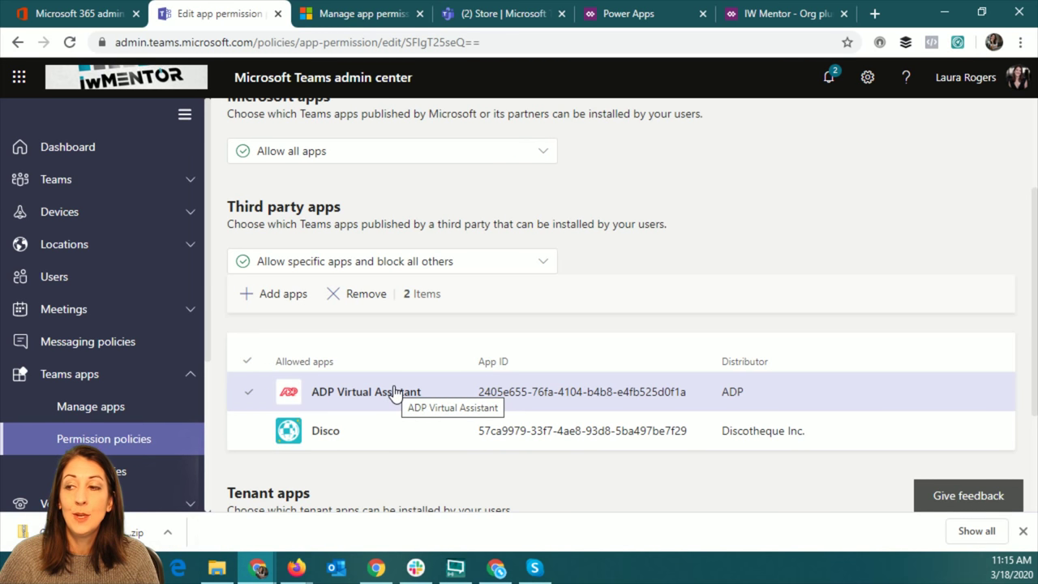
pyautogui.click(324, 393)
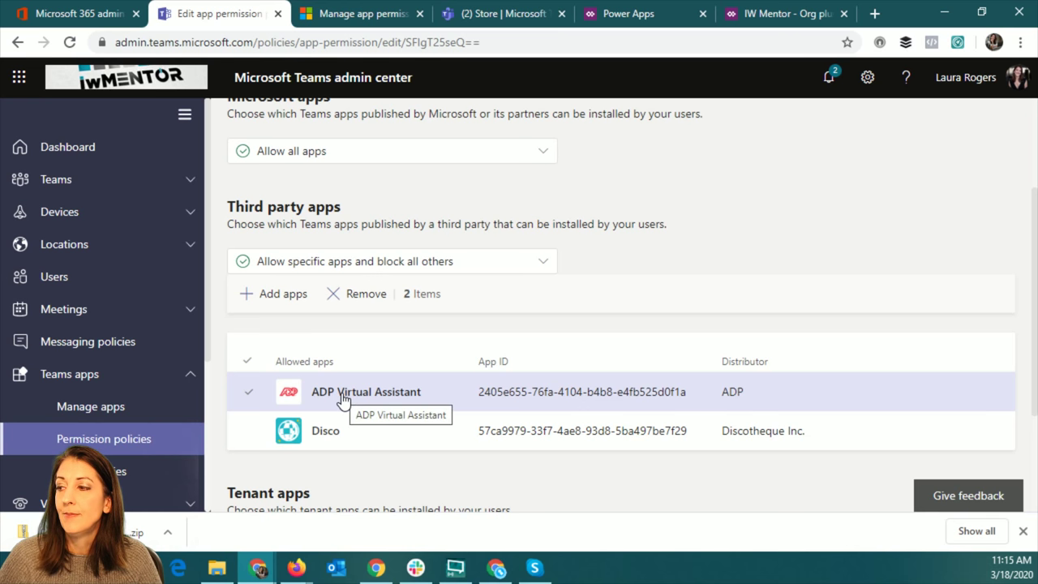
pyautogui.click(326, 434)
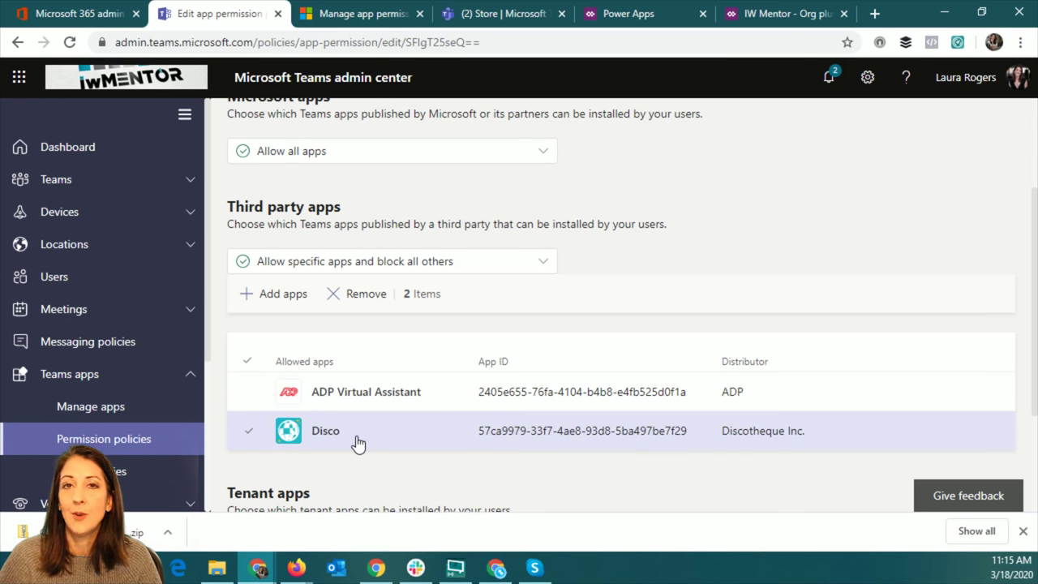
pyautogui.click(366, 352)
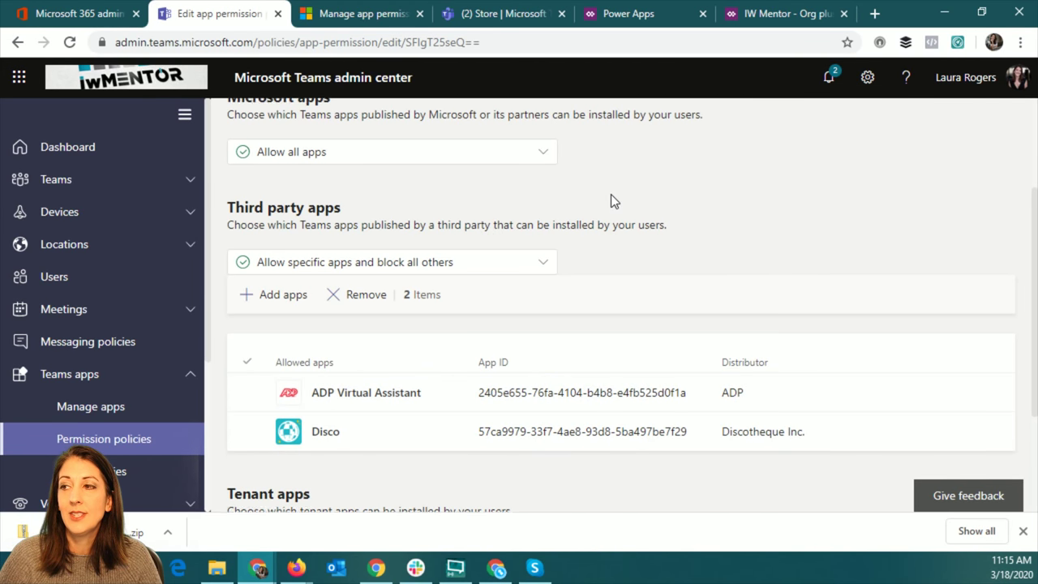
pyautogui.scroll(2, 397, 193)
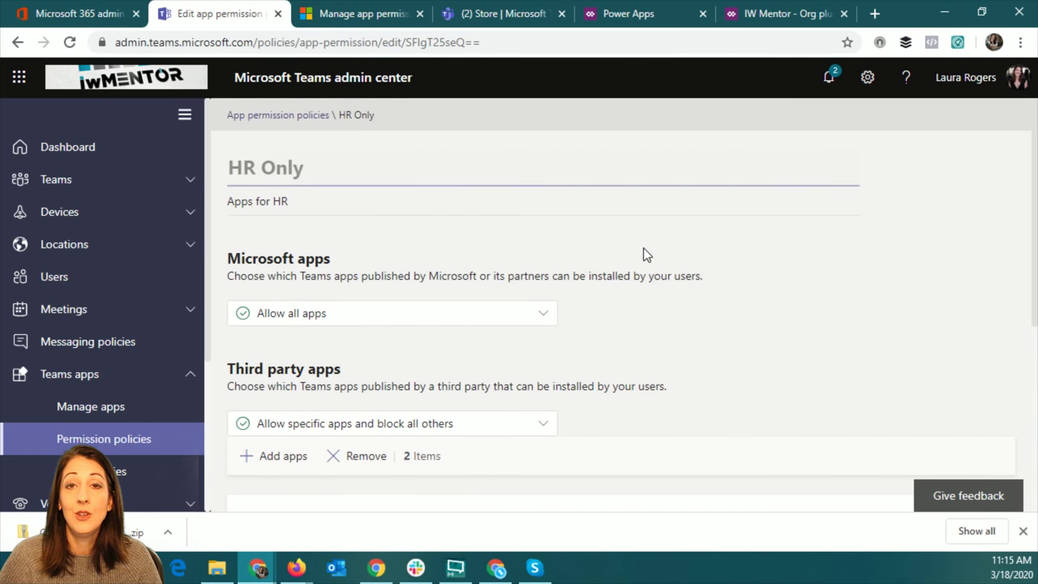
# Review the HR Only policy's tenant app permission options without changing the selection.
pyautogui.scroll(-1, 643, 247)
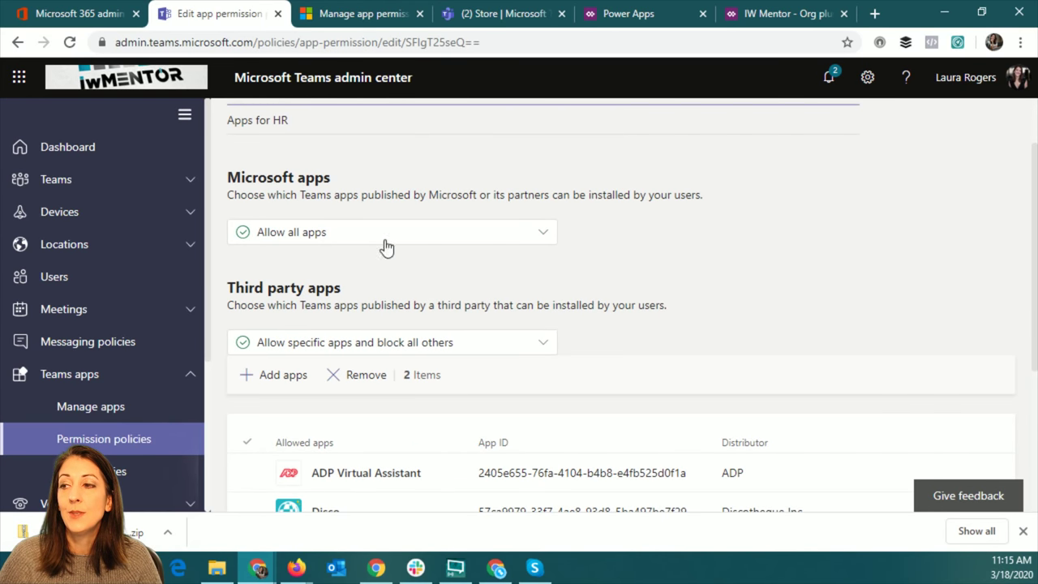
pyautogui.scroll(-3, 588, 266)
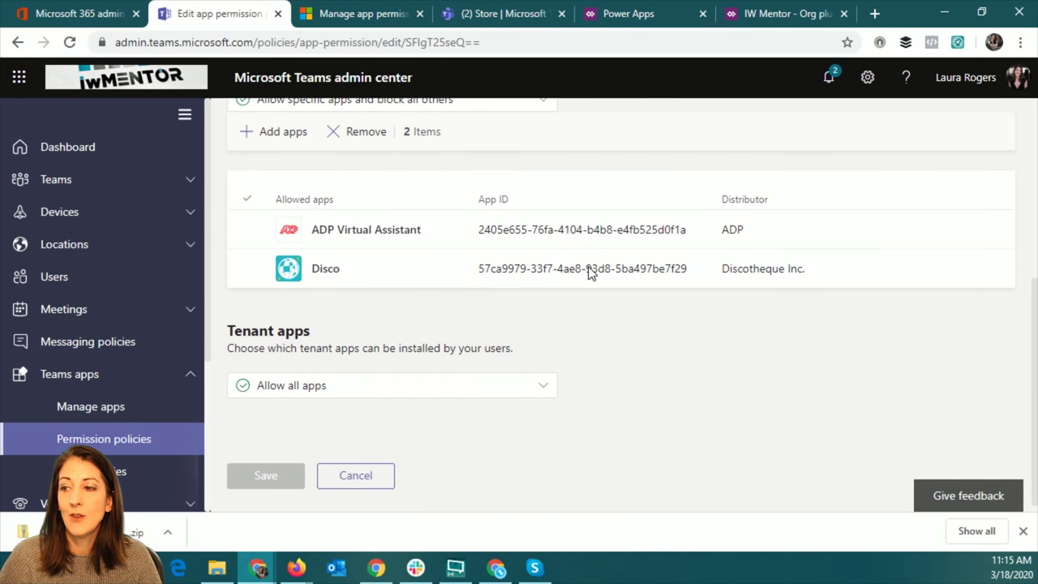
pyautogui.click(301, 389)
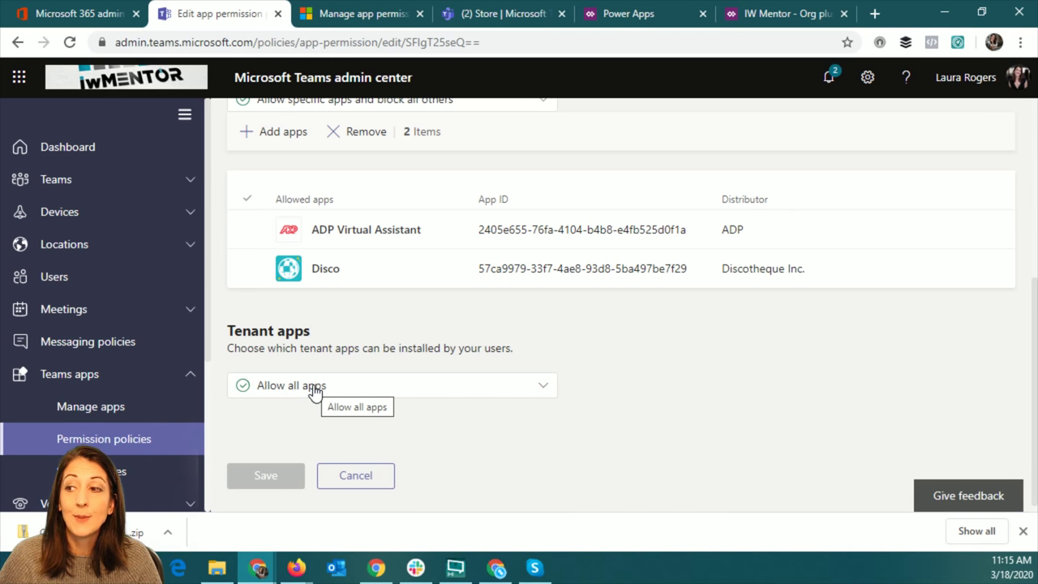
pyautogui.click(314, 389)
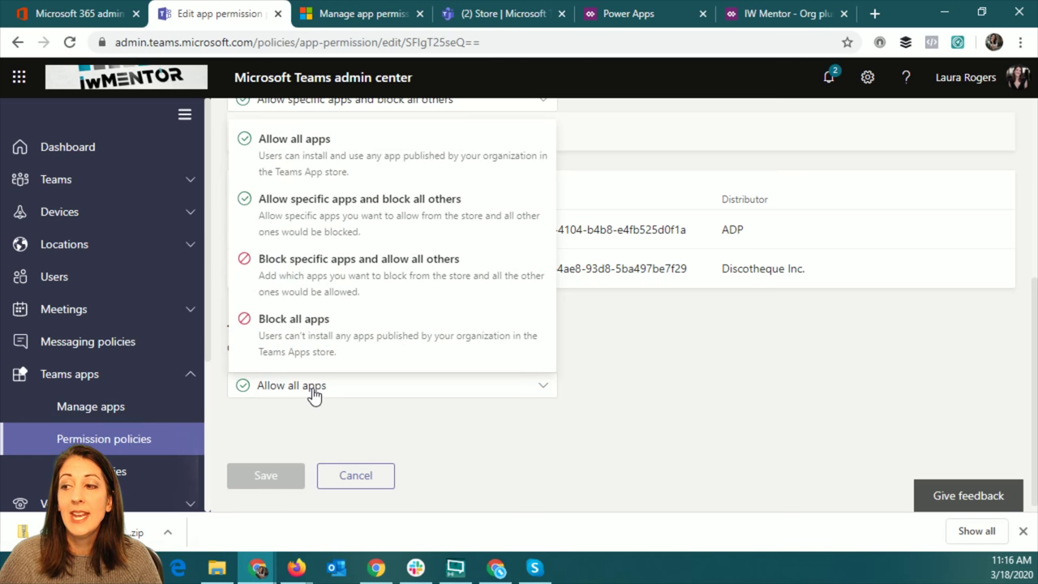
pyautogui.click(353, 393)
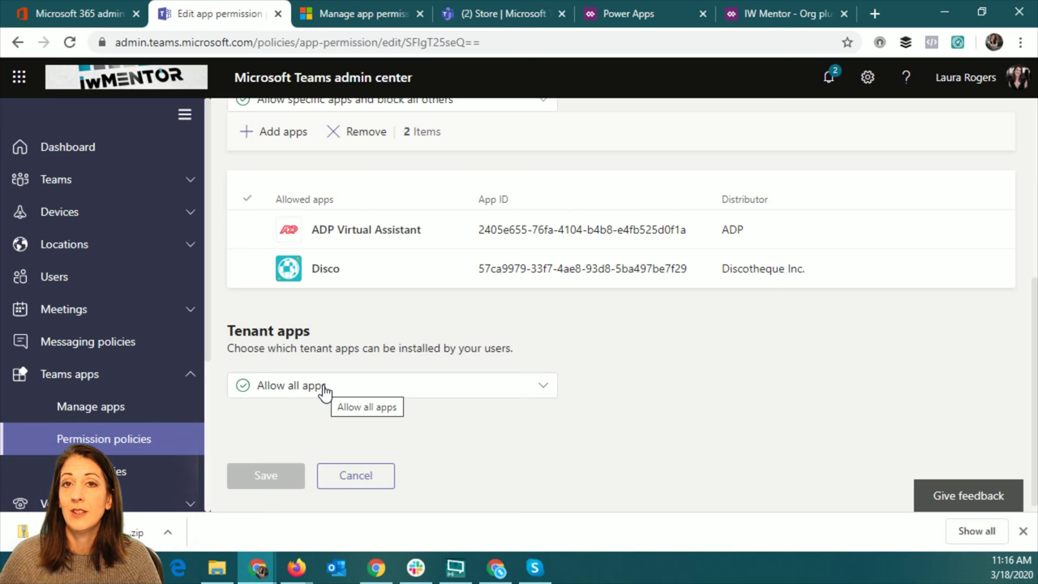
pyautogui.click(375, 389)
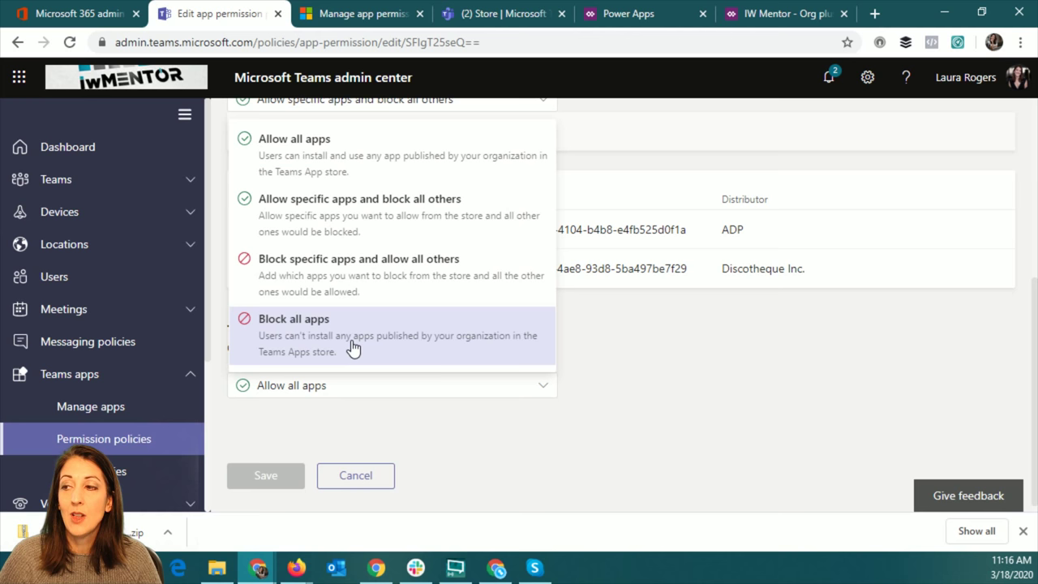
pyautogui.click(622, 372)
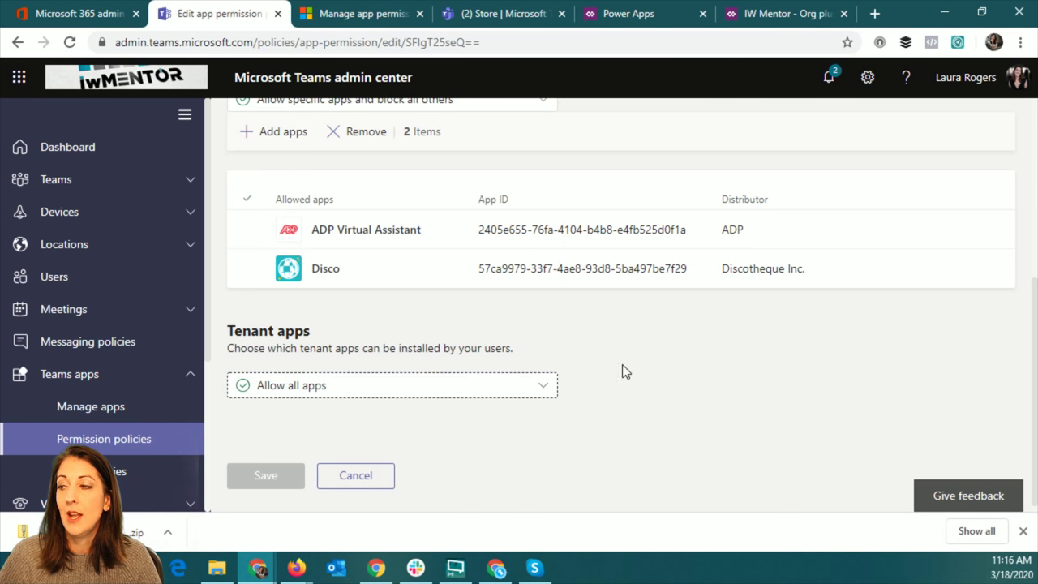
pyautogui.scroll(4, 478, 308)
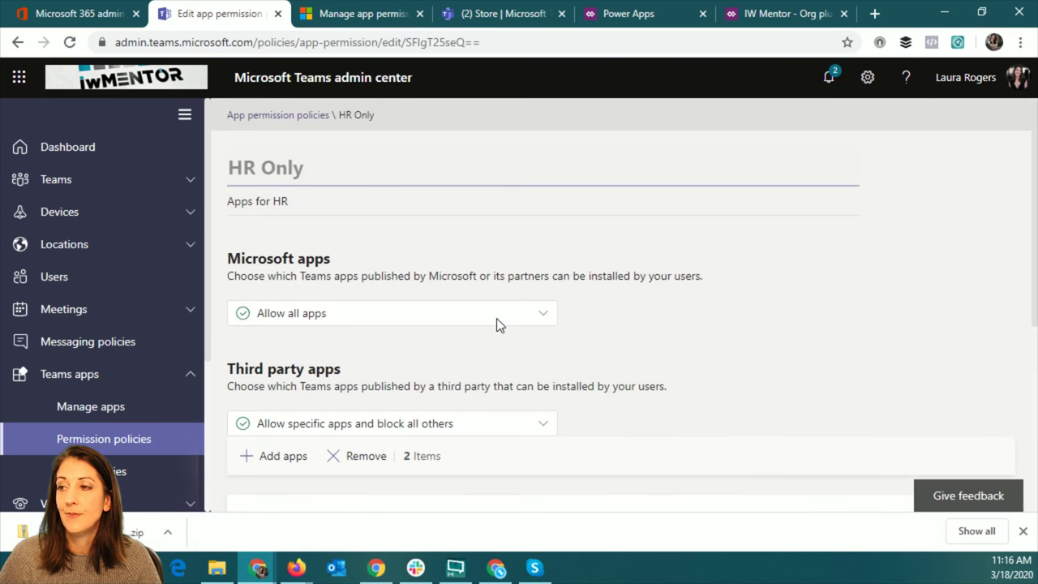
pyautogui.scroll(-4, 497, 318)
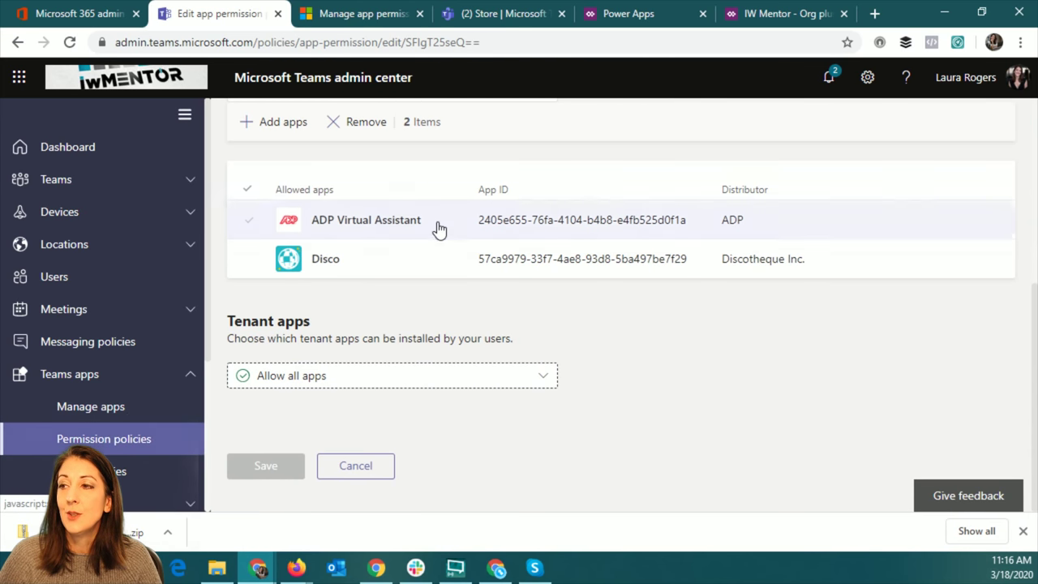
pyautogui.scroll(4, 438, 231)
# Go back to the policies list, open the IT App Admins policy and review its Microsoft, third party and tenant app settings.
pyautogui.click(262, 120)
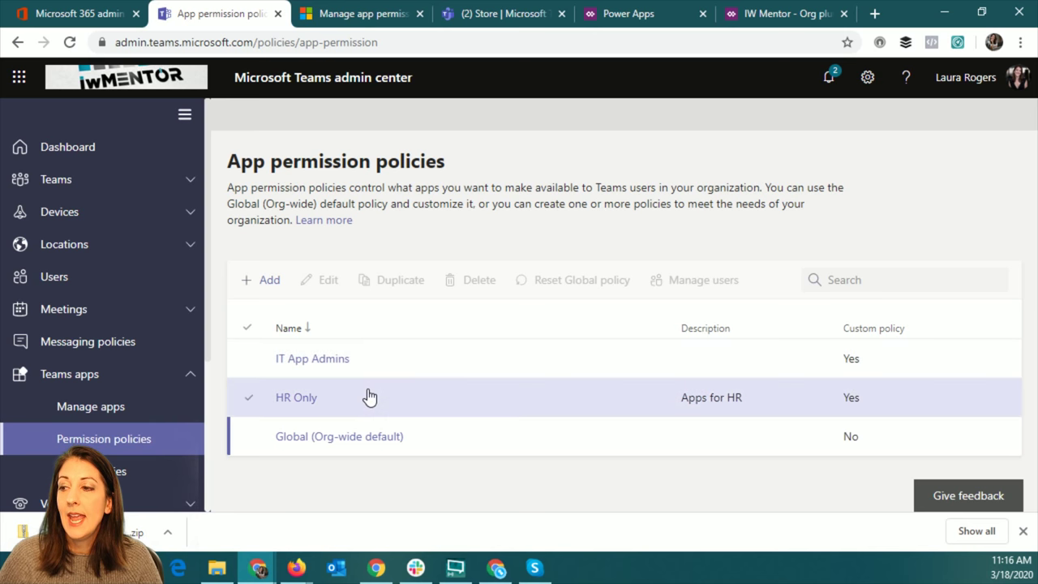
pyautogui.click(309, 397)
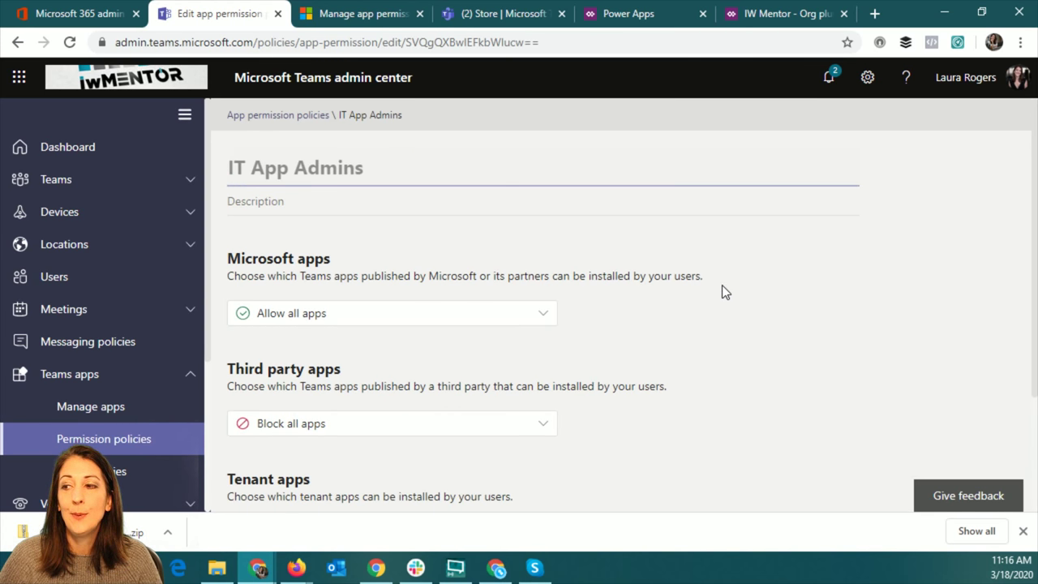
pyautogui.scroll(-2, 722, 290)
pyautogui.scroll(1, 722, 290)
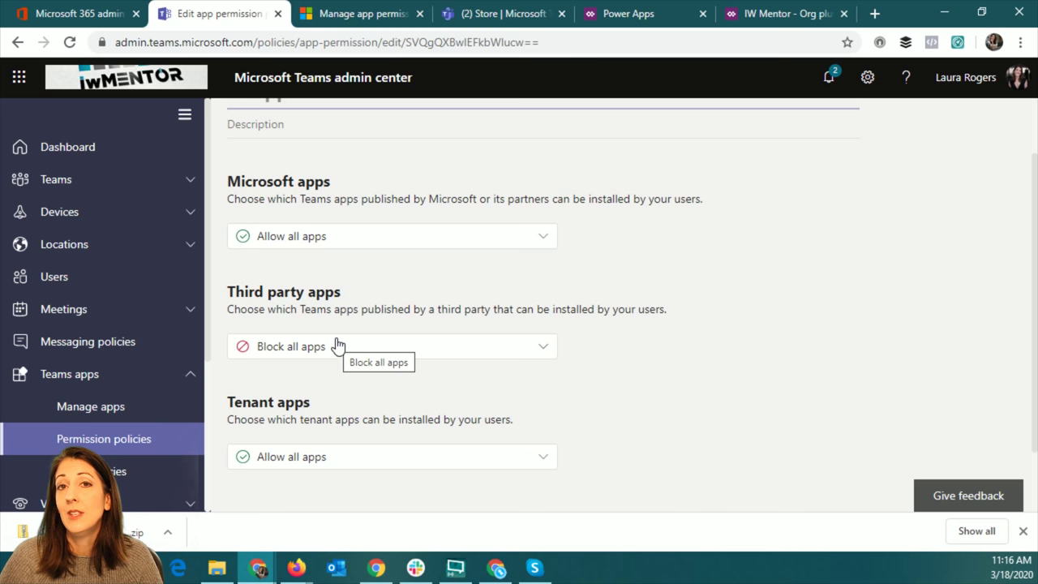
pyautogui.scroll(2, 345, 186)
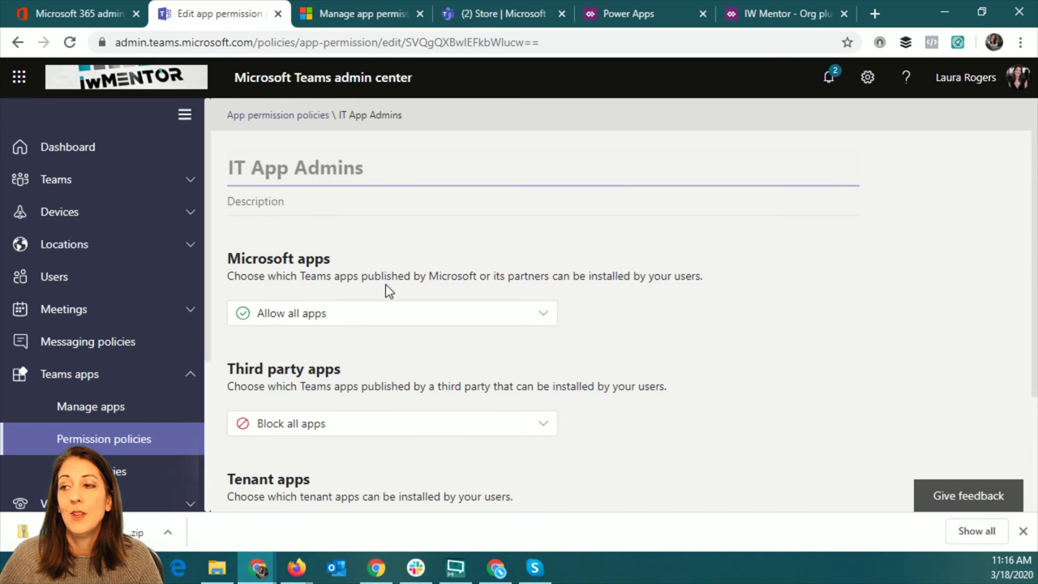
pyautogui.scroll(-1, 543, 422)
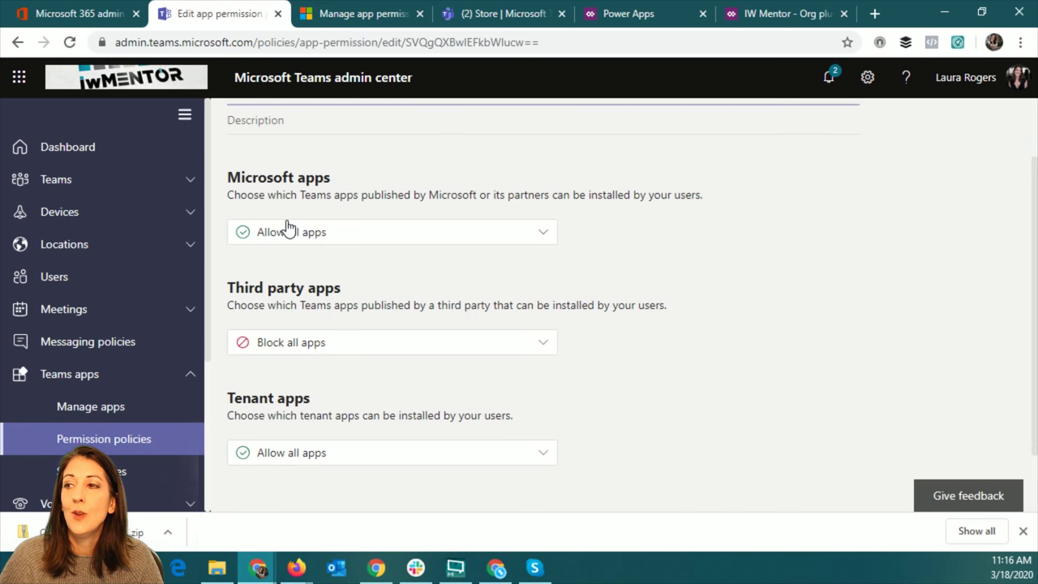
pyautogui.scroll(-1, 357, 440)
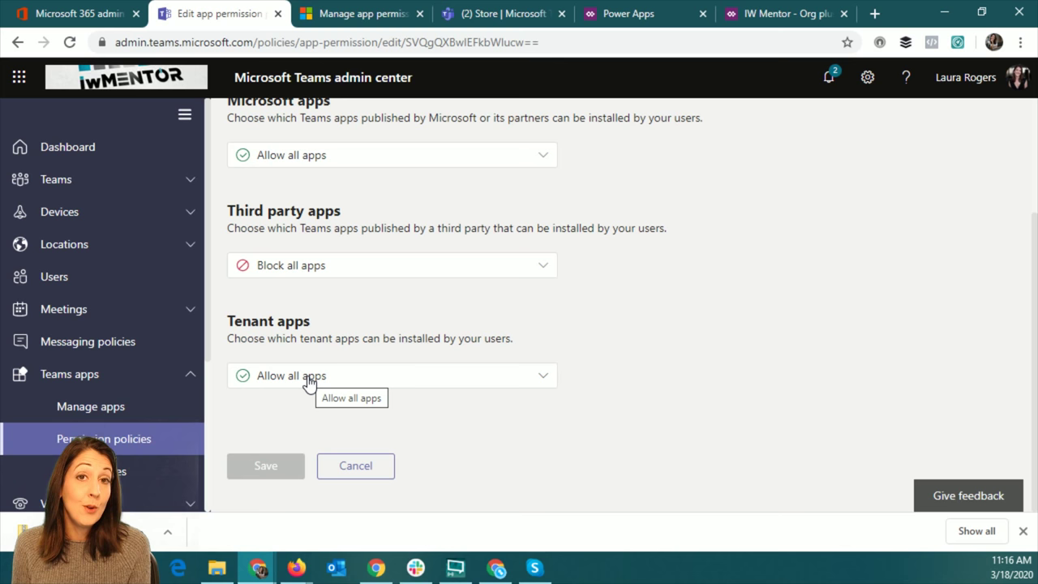
pyautogui.scroll(1, 372, 272)
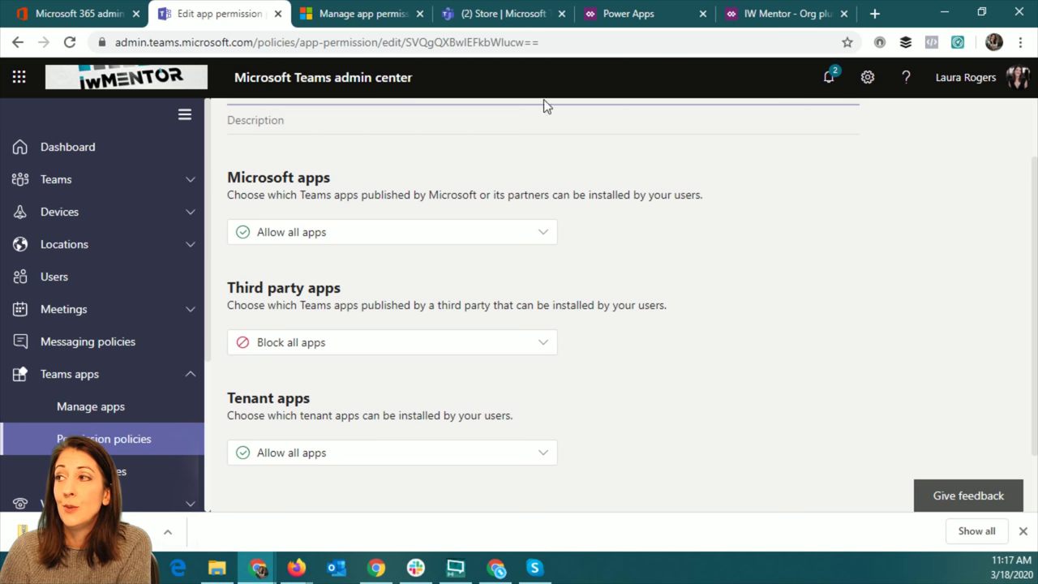
# Switch to the Microsoft Teams store and browse the full catalogue of available apps.
pyautogui.click(499, 14)
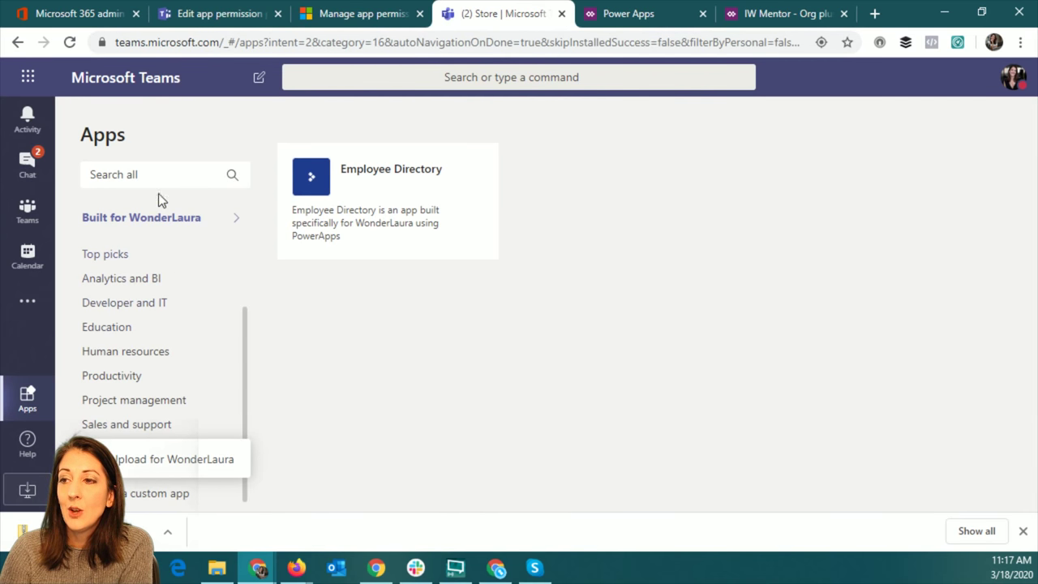
pyautogui.click(227, 182)
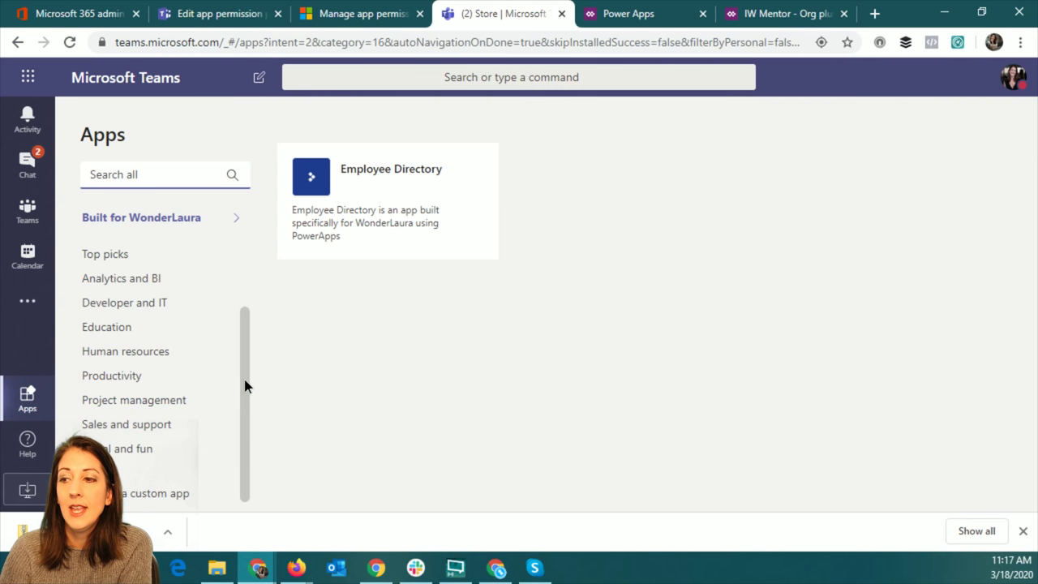
pyautogui.moveTo(246, 386); pyautogui.dragTo(243, 271)
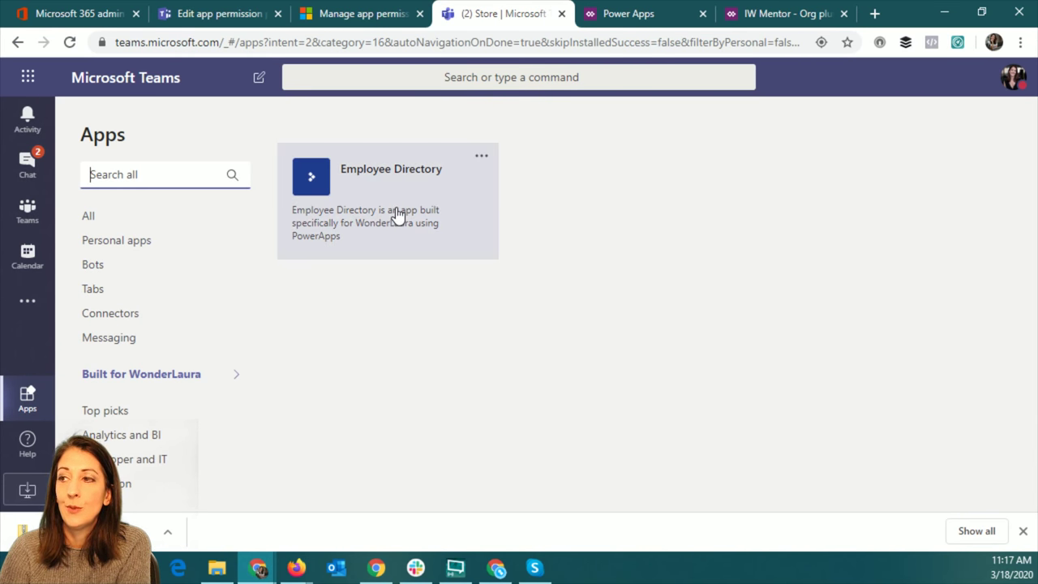
pyautogui.click(141, 217)
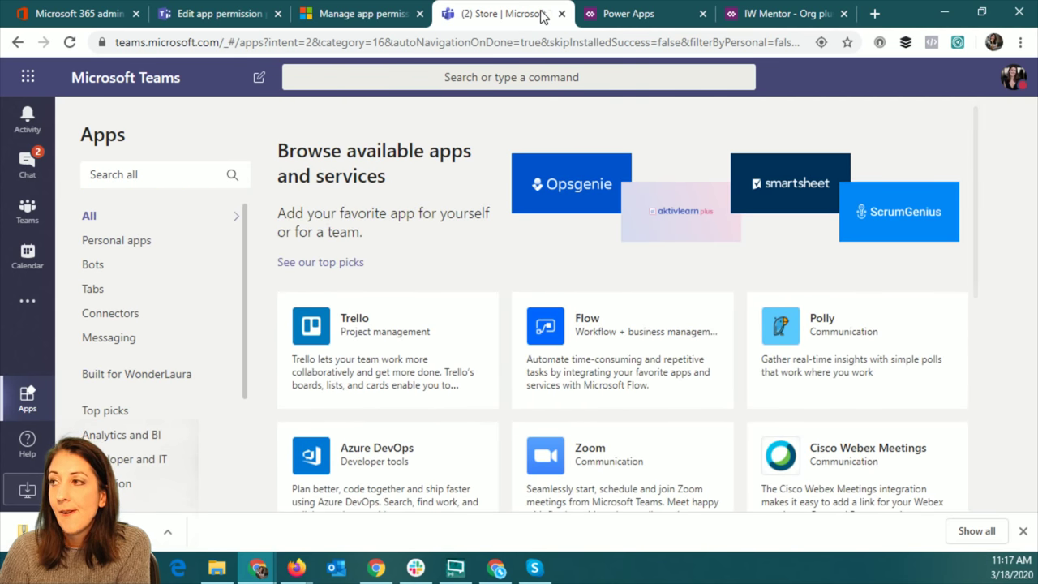
# Switch back to the Teams admin center and open the list of app setup policies.
pyautogui.click(223, 15)
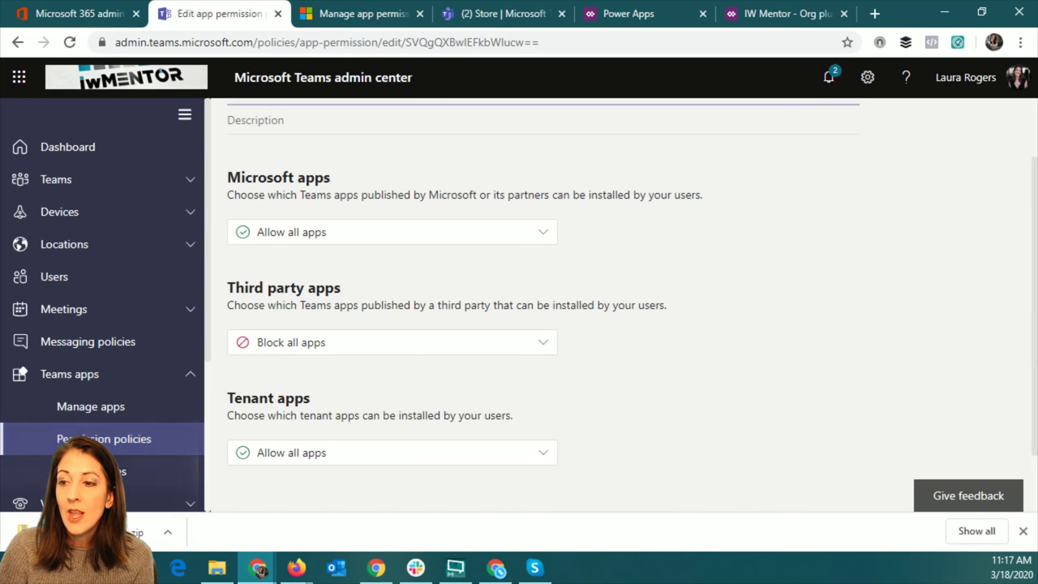
pyautogui.click(105, 471)
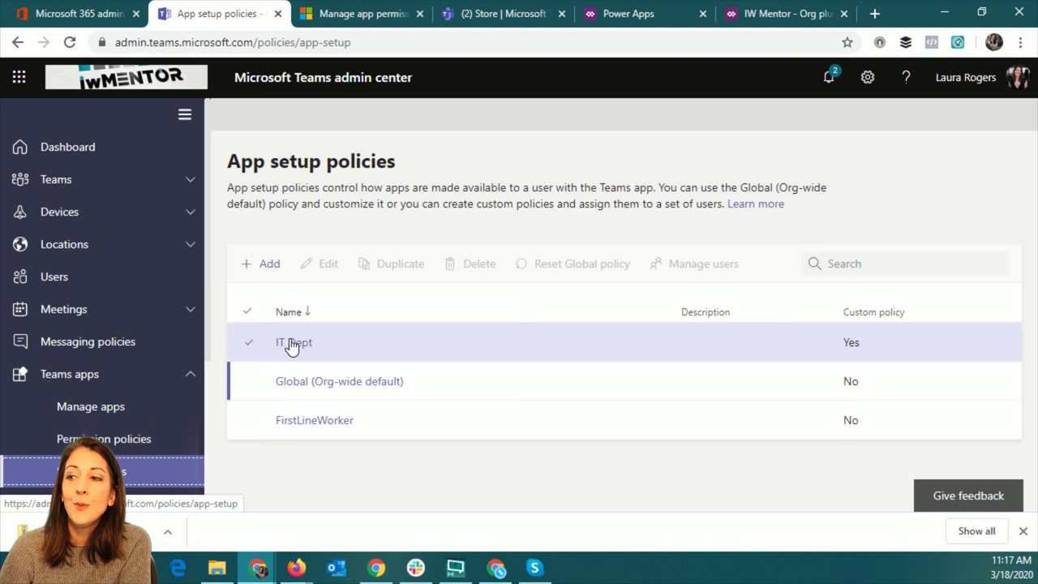
# Switch to Microsoft Teams and check the app navigation bar and its additional apps.
pyautogui.click(509, 14)
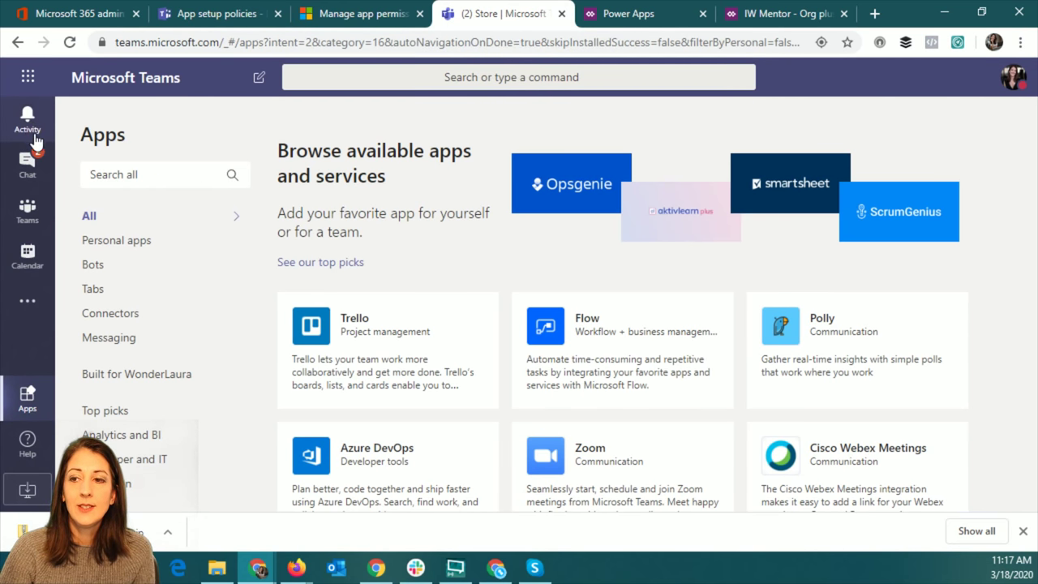
pyautogui.click(28, 298)
pyautogui.click(27, 300)
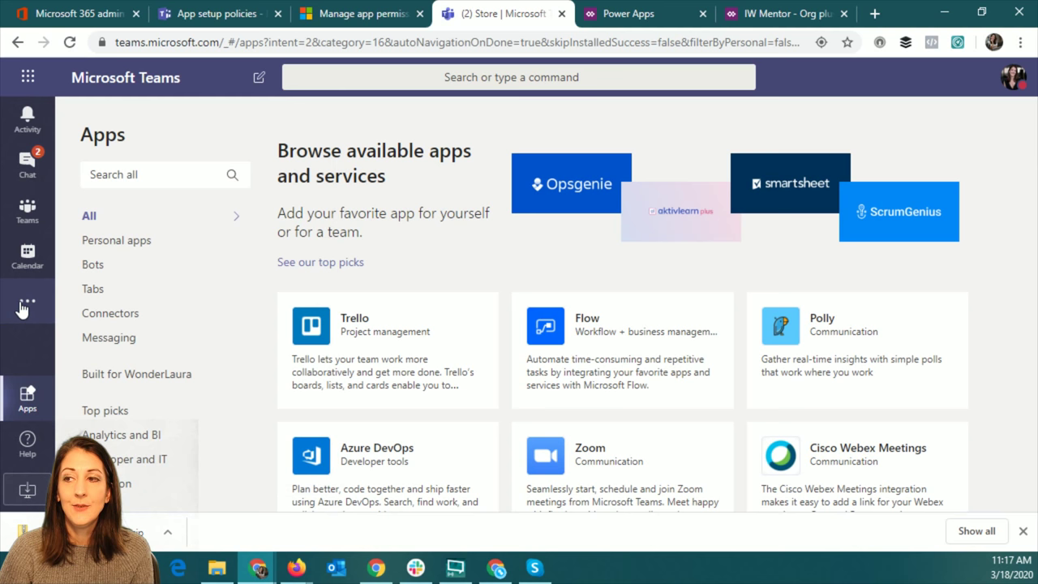
# Return to the Teams admin center's app setup policies and close the app permission documentation page.
pyautogui.click(360, 14)
pyautogui.click(227, 14)
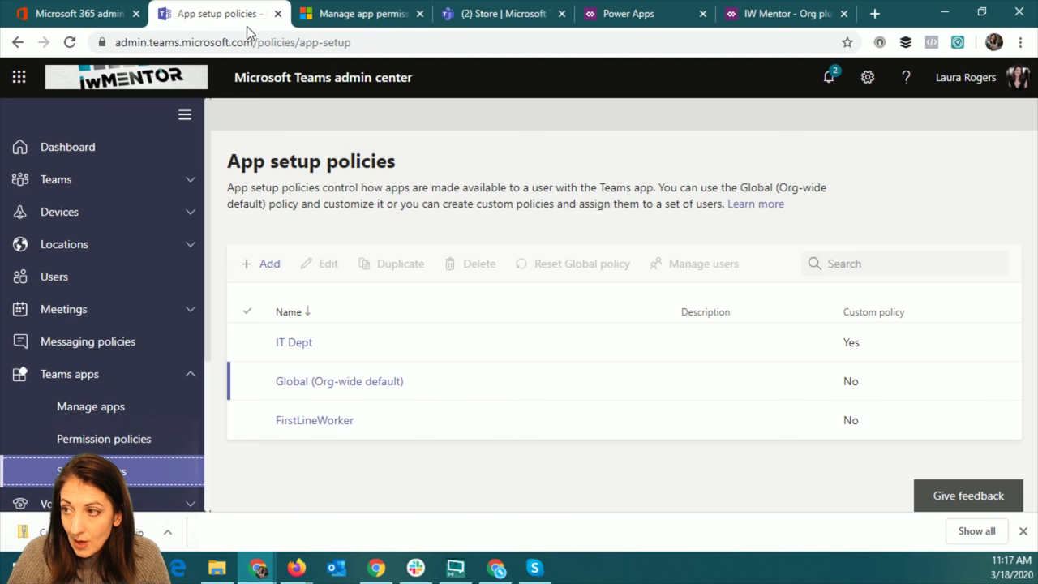
pyautogui.click(419, 14)
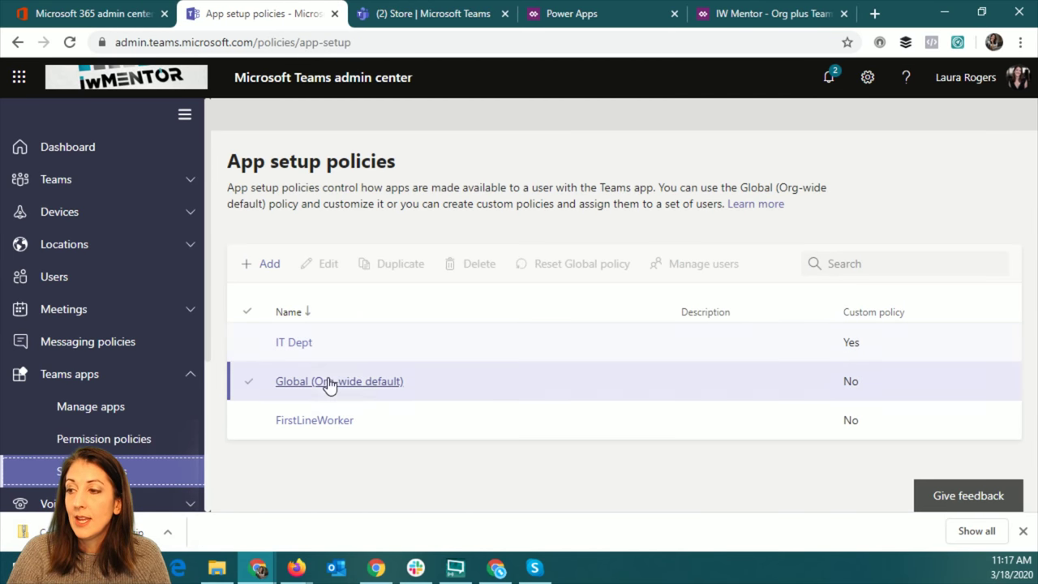
# Open the Global (Org-wide default) setup policy and review its settings and the order of its pinned apps.
pyautogui.click(361, 386)
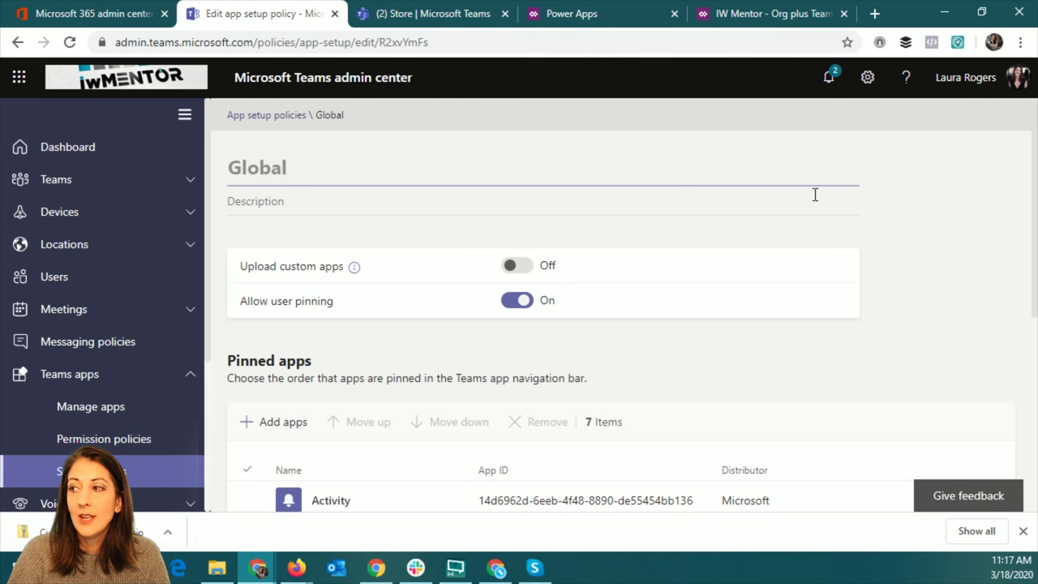
pyautogui.scroll(-5, 914, 220)
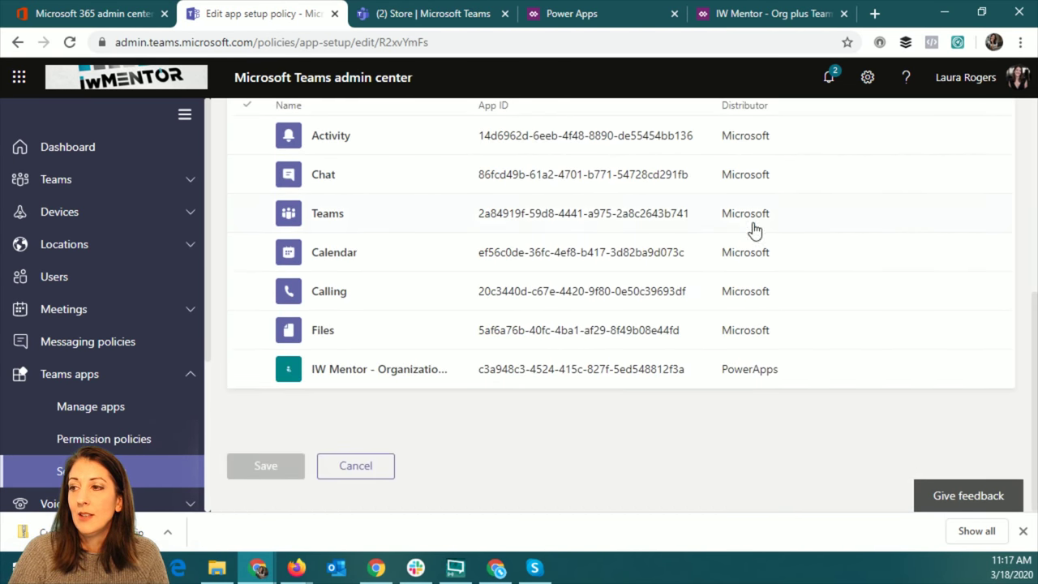
pyautogui.scroll(2, 457, 258)
pyautogui.click(355, 312)
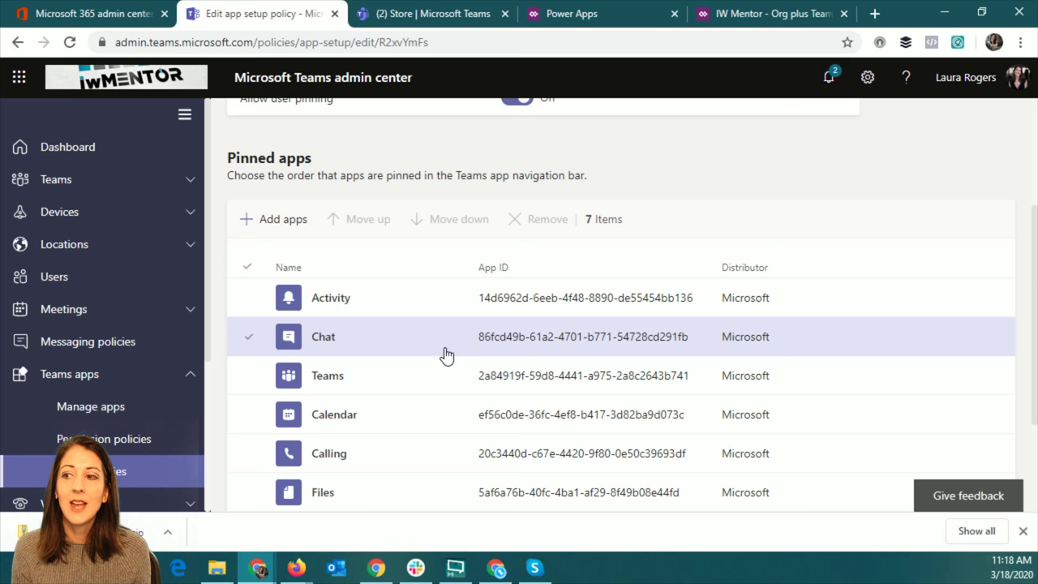
pyautogui.click(378, 428)
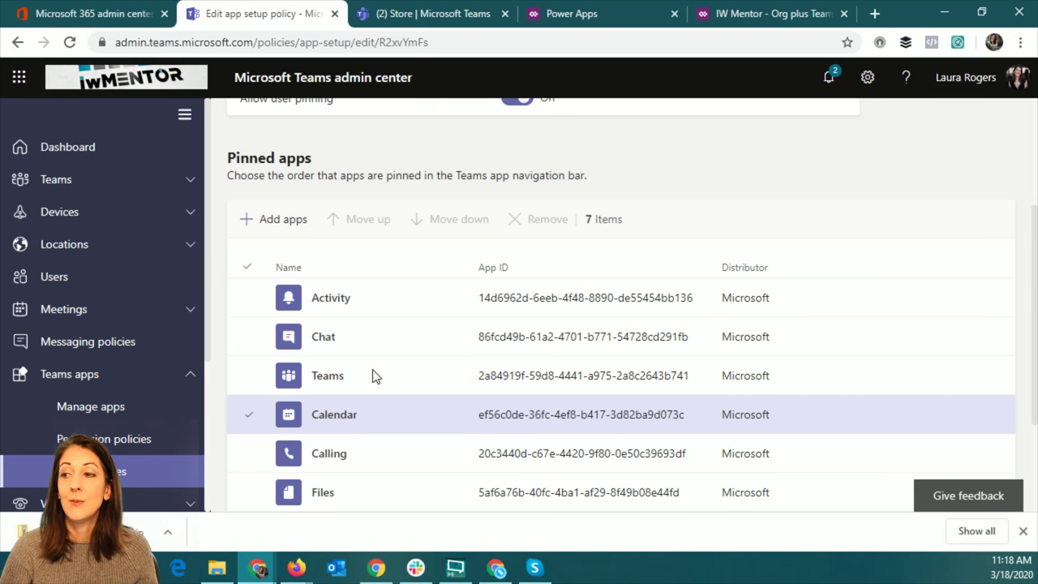
pyautogui.click(485, 332)
pyautogui.click(572, 300)
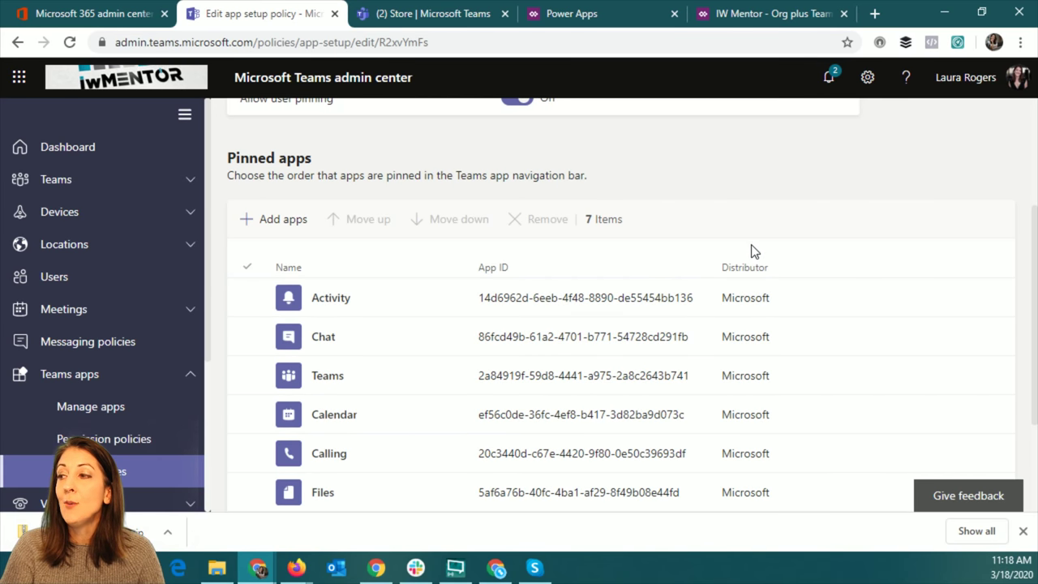
pyautogui.click(591, 331)
# Examine the IW Mentor - Organization Brows entry among the Global policy's pinned apps and the option for adding apps.
pyautogui.scroll(-2, 568, 337)
pyautogui.click(389, 377)
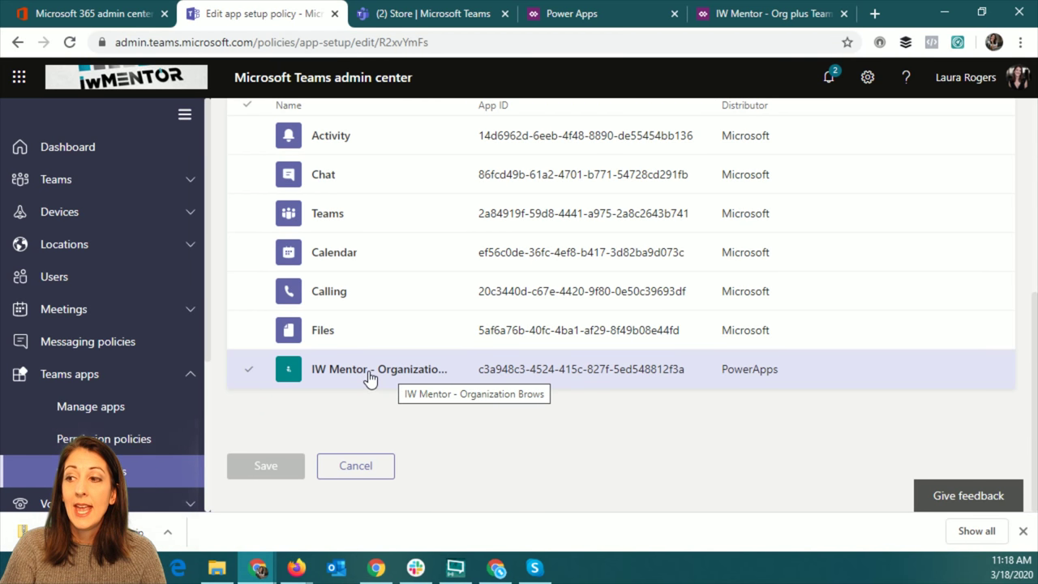
pyautogui.click(452, 394)
pyautogui.scroll(5, 452, 394)
pyautogui.scroll(-5, 452, 395)
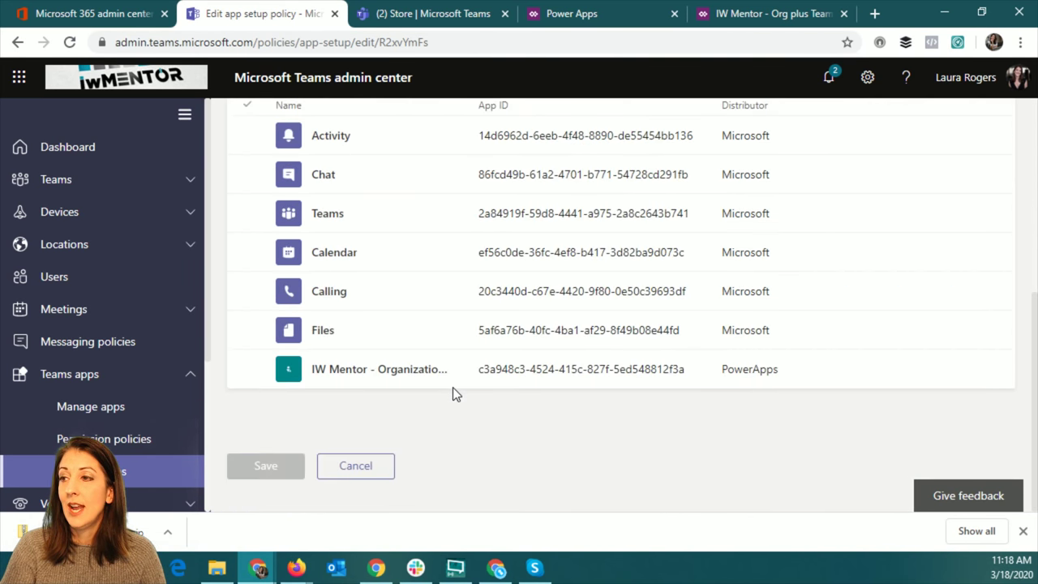
pyautogui.scroll(4, 453, 390)
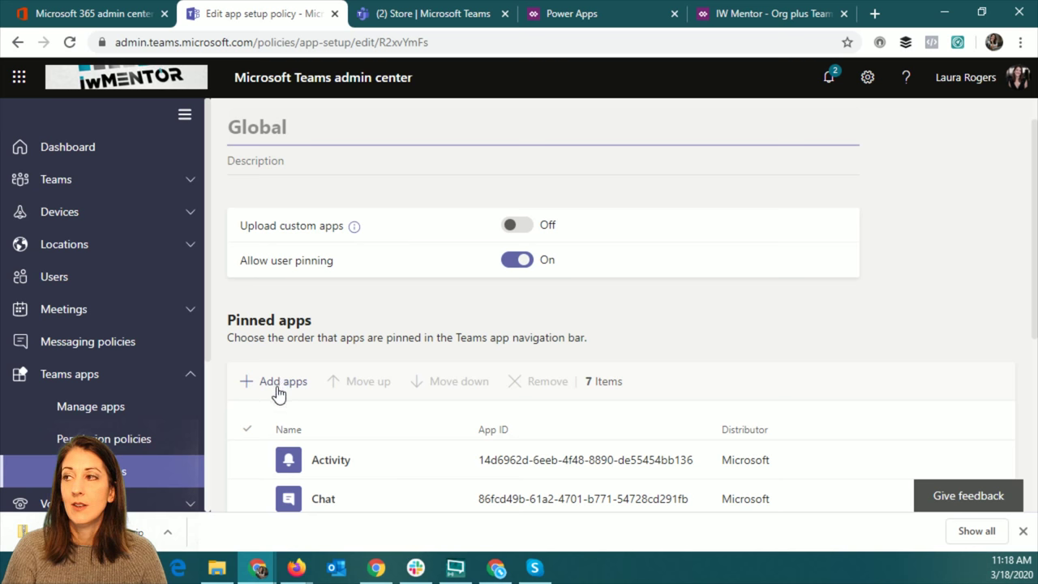
pyautogui.scroll(-4, 595, 340)
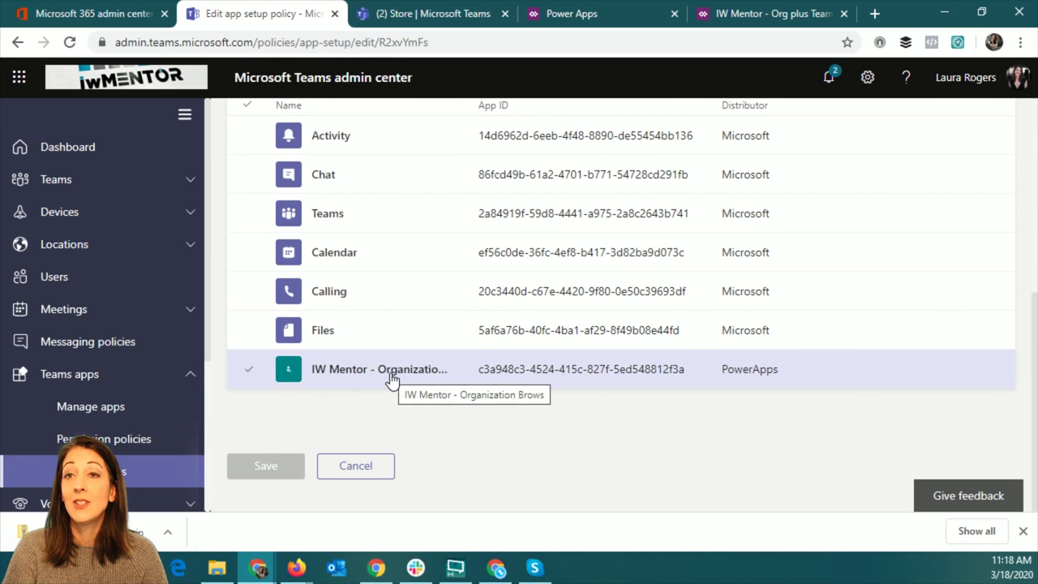
# Compare the Global policy's pinned apps with the navigation bar in Microsoft Teams and return to the policy.
pyautogui.click(440, 18)
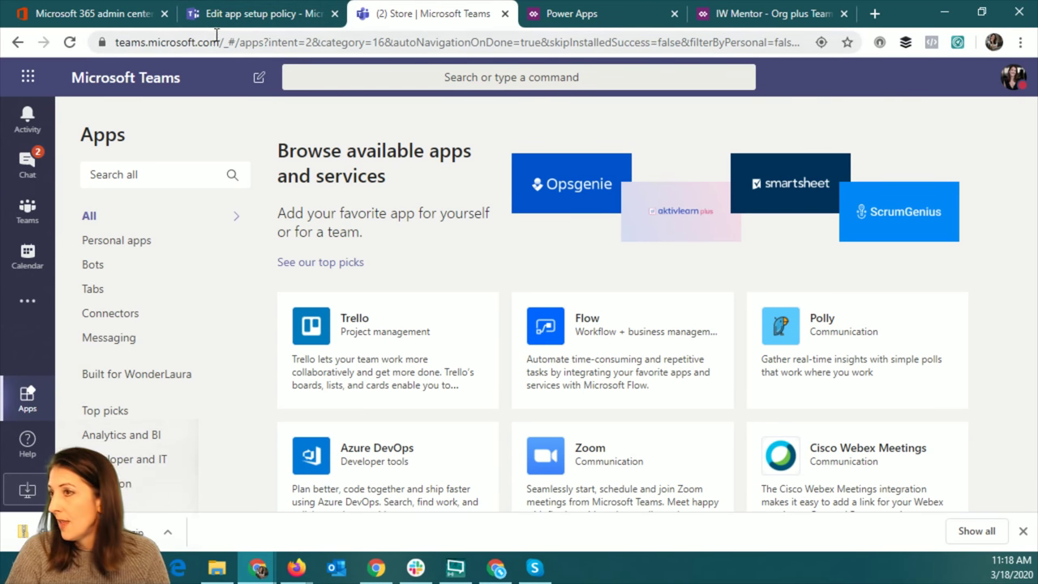
pyautogui.click(277, 19)
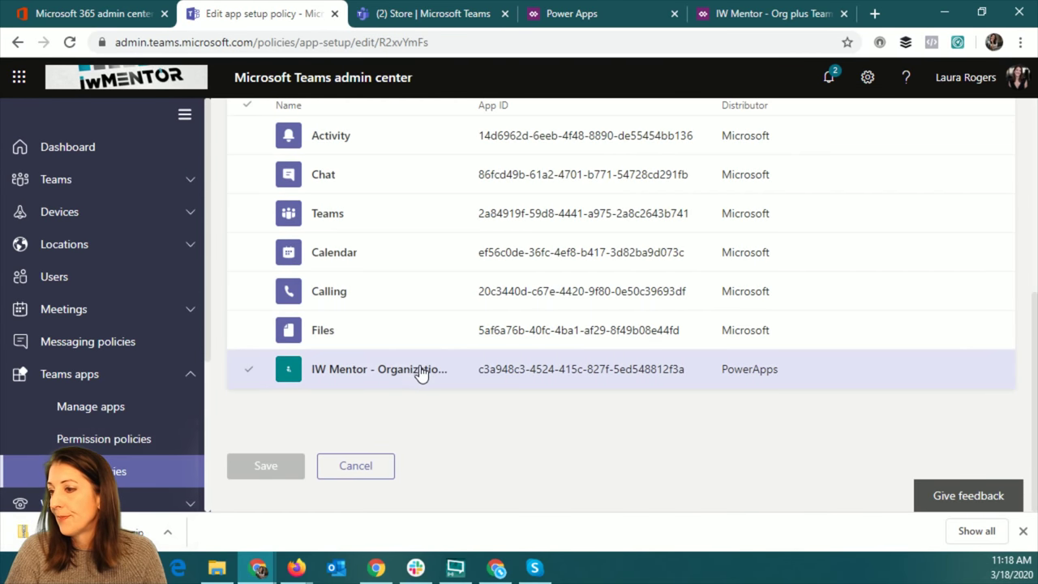
pyautogui.scroll(5, 387, 387)
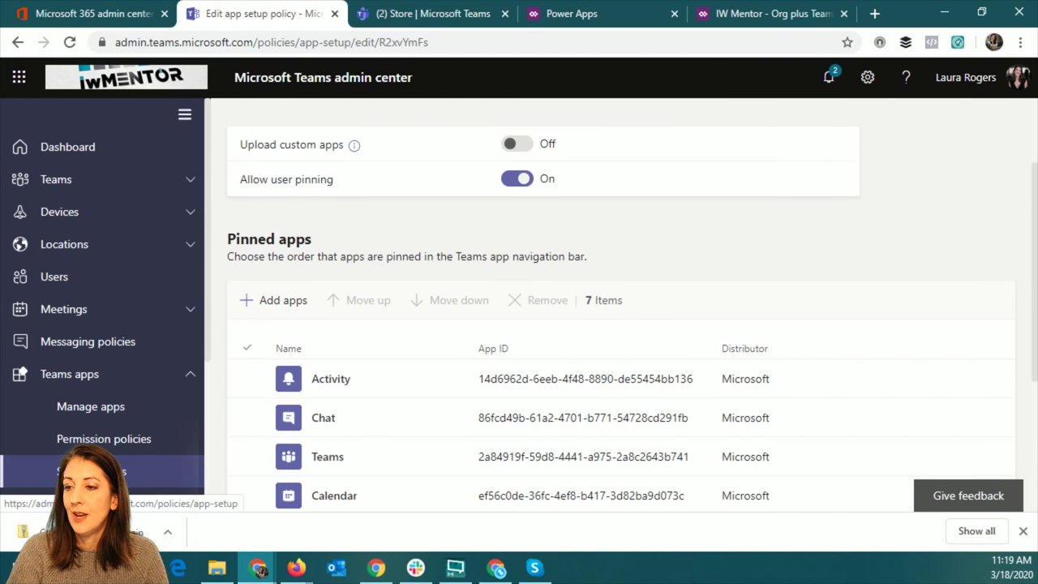
# Go back to the setup policies list, open the FirstLineWorker policy and review its settings and pinned apps.
pyautogui.click(175, 471)
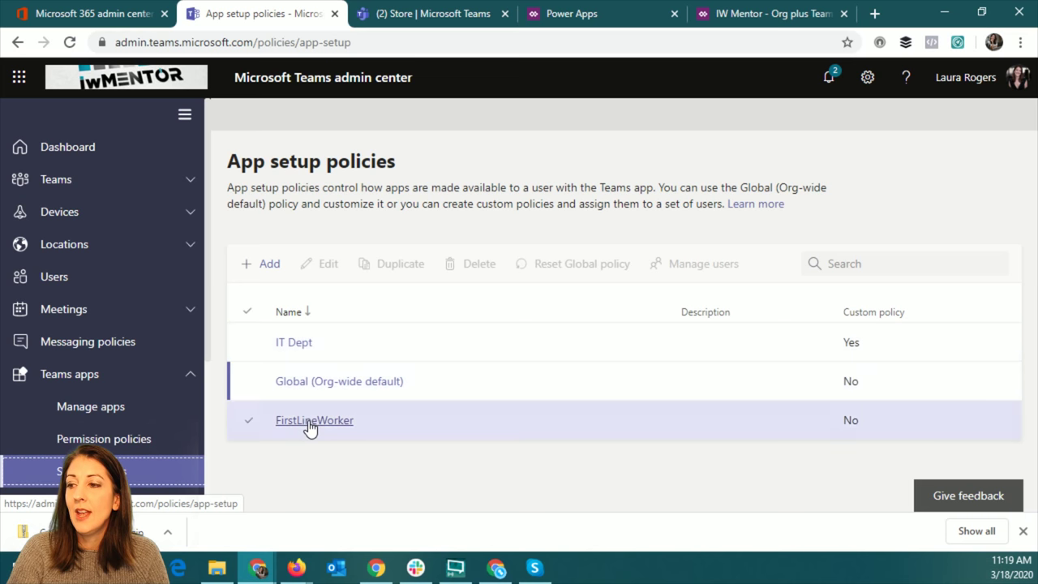
pyautogui.click(309, 422)
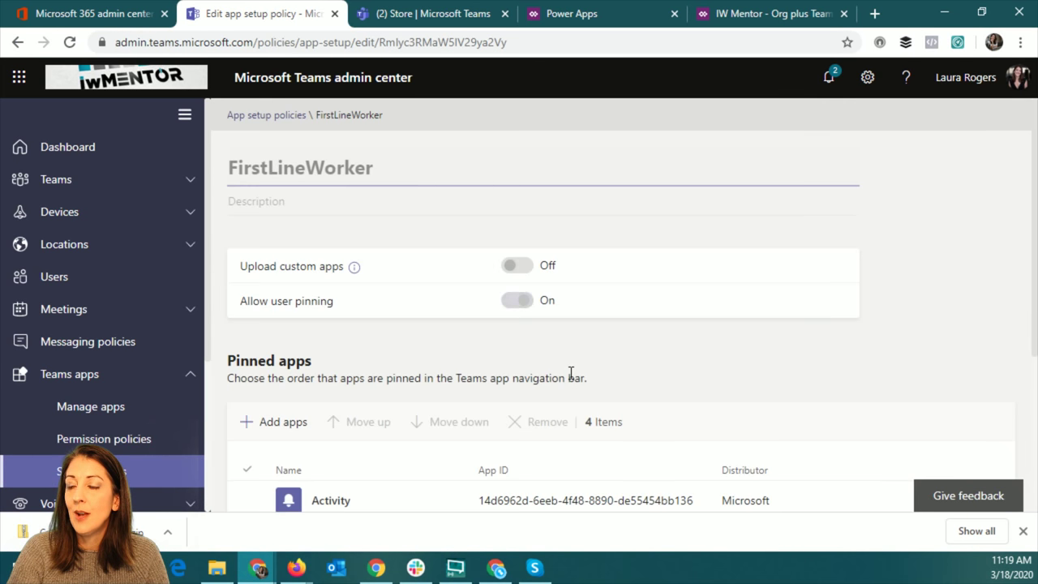
pyautogui.scroll(-3, 544, 373)
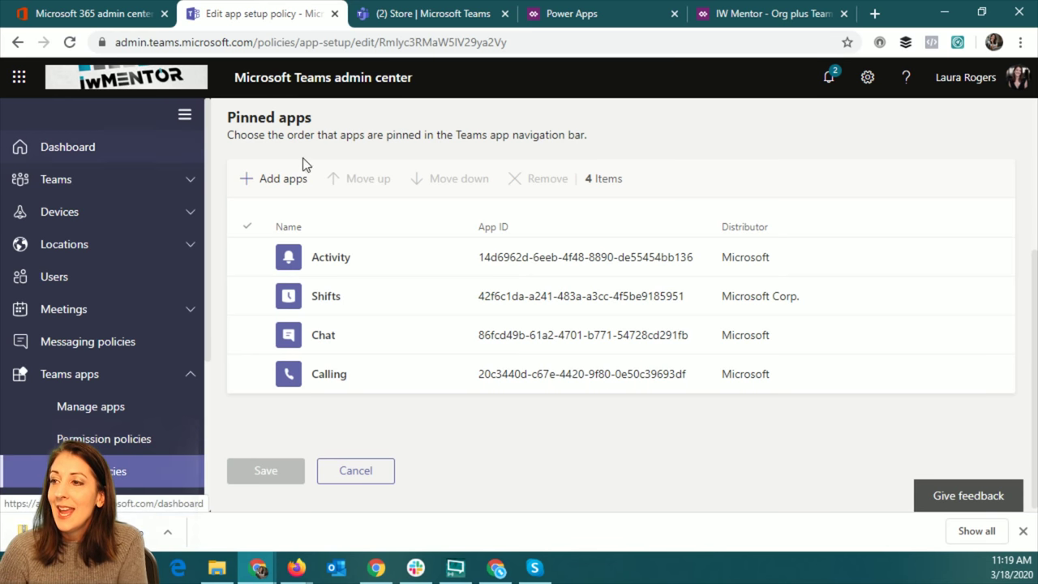
pyautogui.scroll(3, 302, 162)
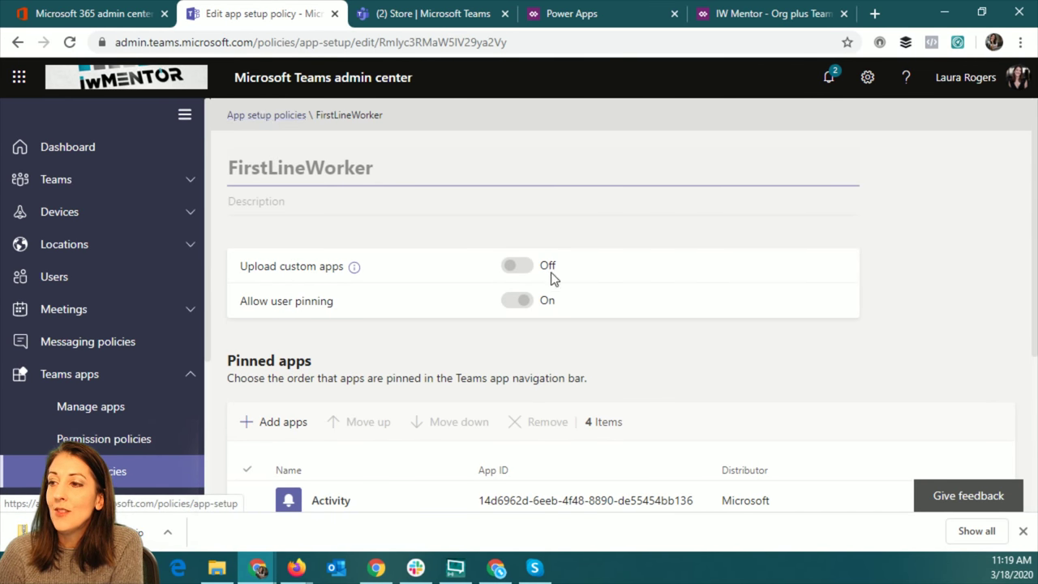
# Return to the setup policies list, open the IT Dept policy and review its upload, pinning and pinned app settings.
pyautogui.click(254, 114)
pyautogui.click(295, 346)
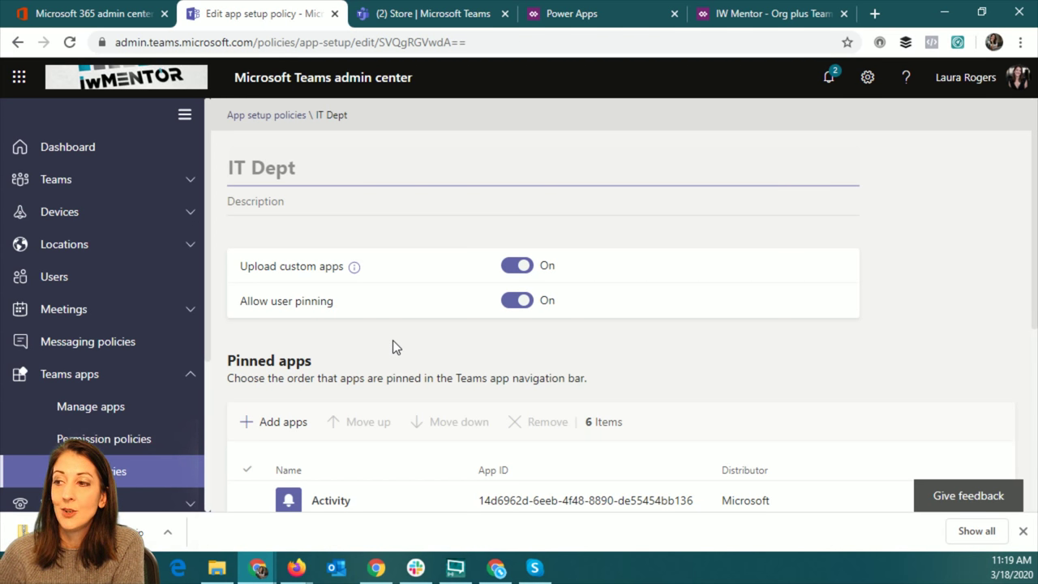
pyautogui.scroll(-4, 393, 340)
pyautogui.scroll(4, 392, 339)
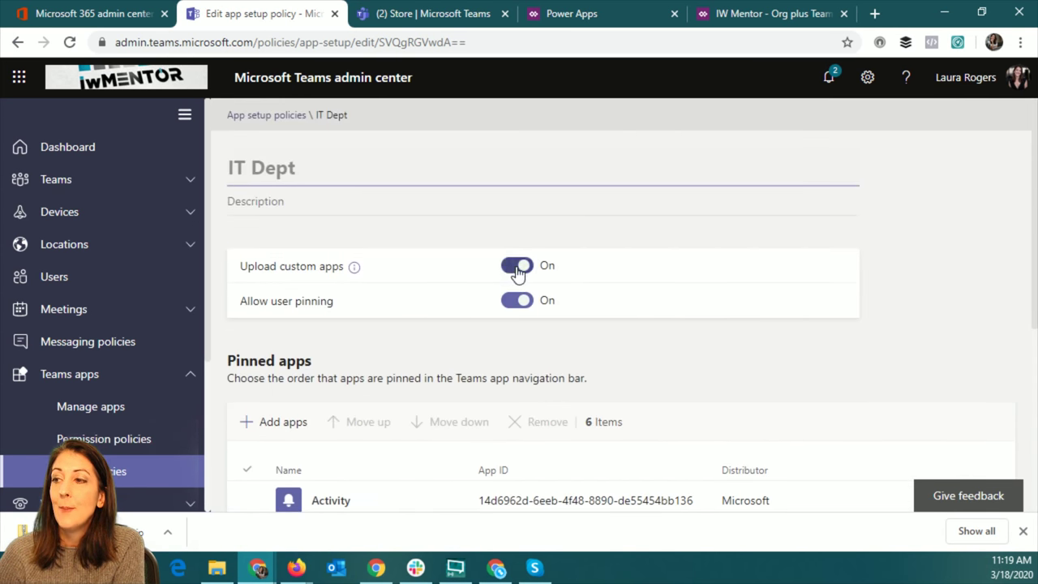
# Read the explanation of the IT Dept policy's Upload custom apps setting and close it.
pyautogui.click(355, 269)
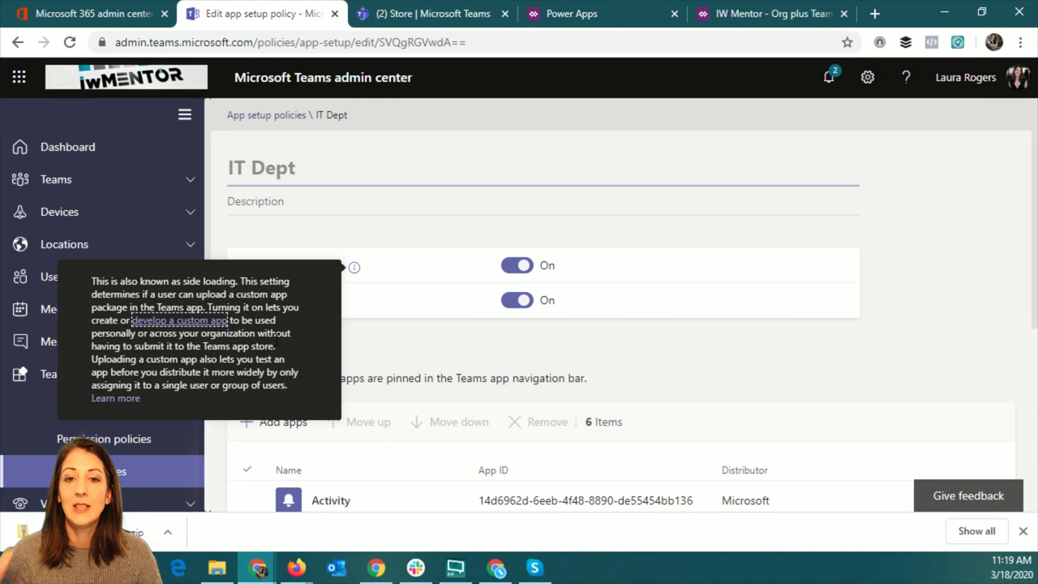
pyautogui.click(296, 568)
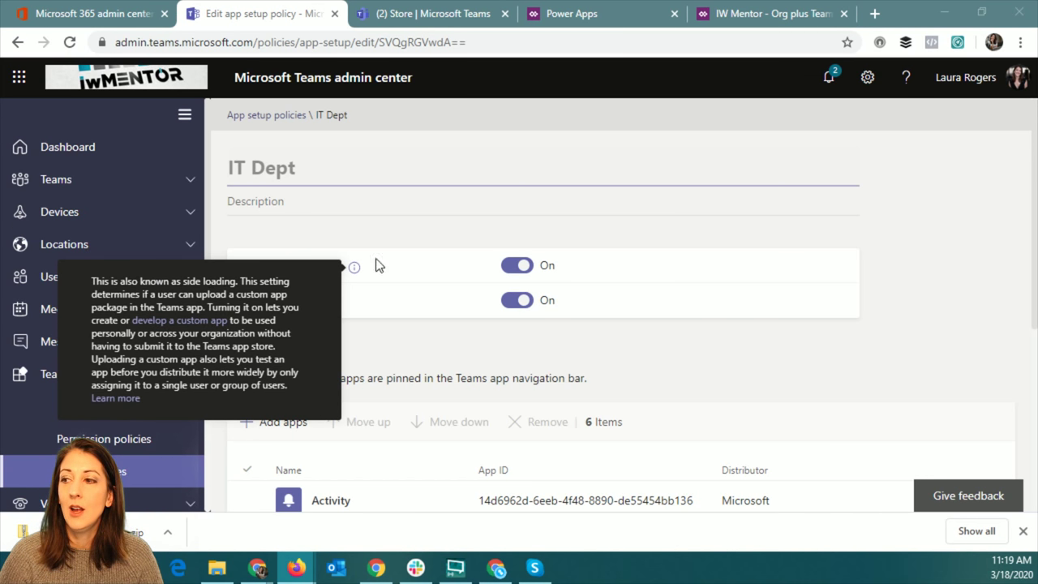
pyautogui.click(469, 224)
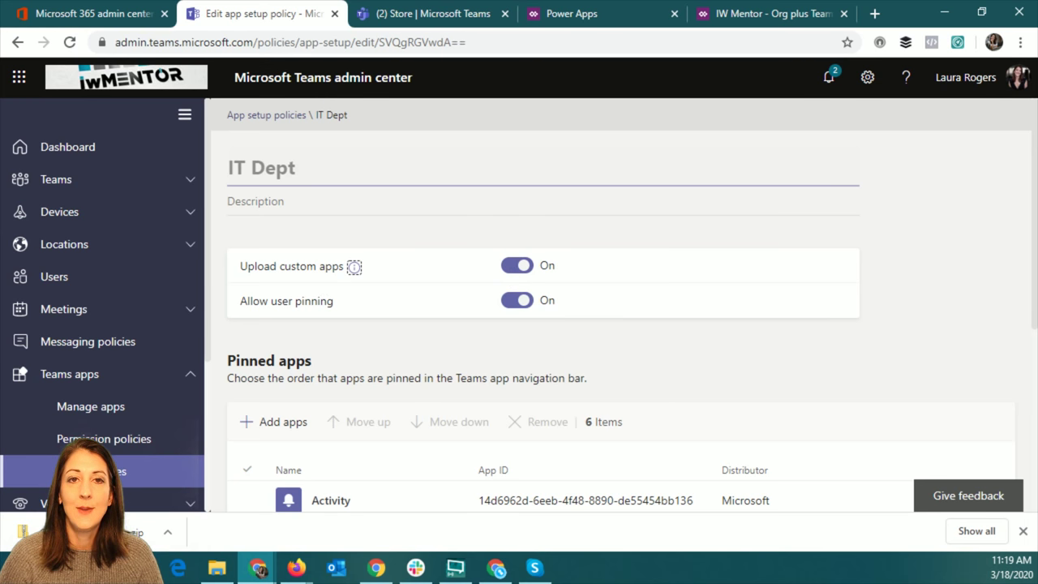
# Switch to the other account's Microsoft Teams store in Firefox and check the end of its category list for a custom app upload option.
pyautogui.hotkey('alt', 'Tab')
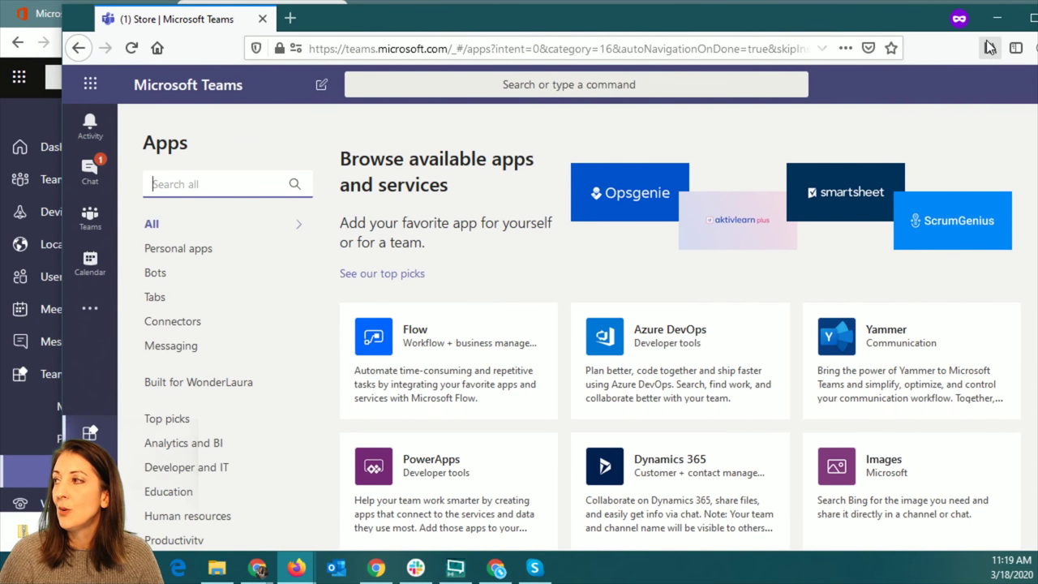
pyautogui.click(1032, 18)
pyautogui.scroll(-2, 197, 343)
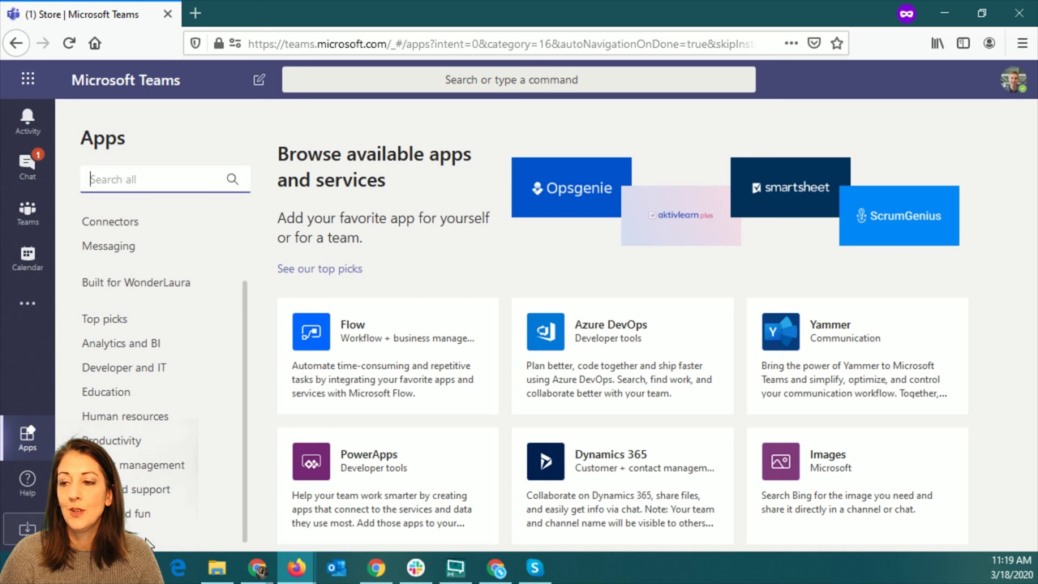
pyautogui.moveTo(771, 24); pyautogui.dragTo(197, 79)
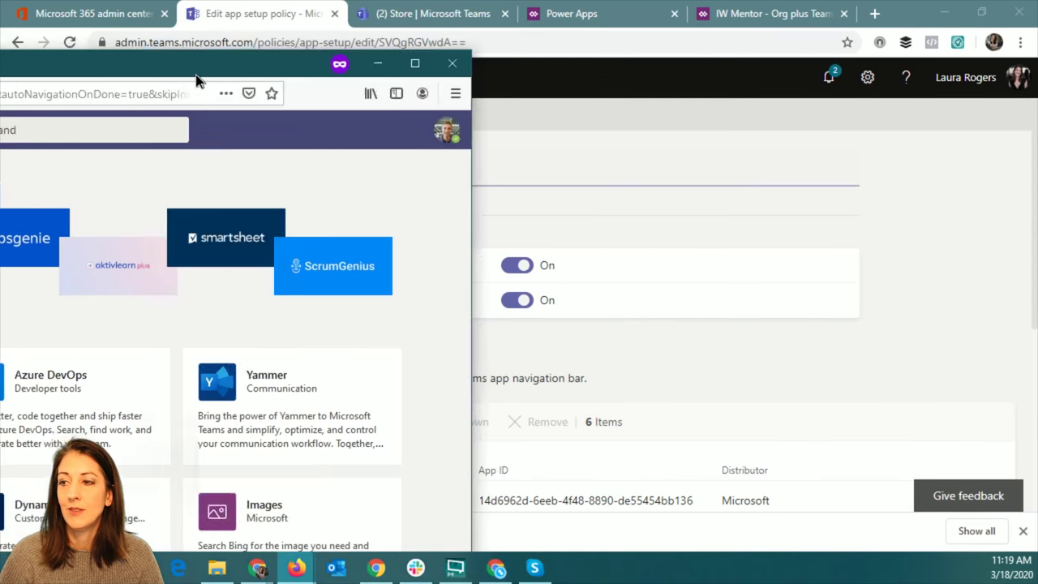
# Switch back to the Teams admin center and review the IT Dept policy's user pinning setting and pinned apps.
pyautogui.hotkey('alt', 'Tab')
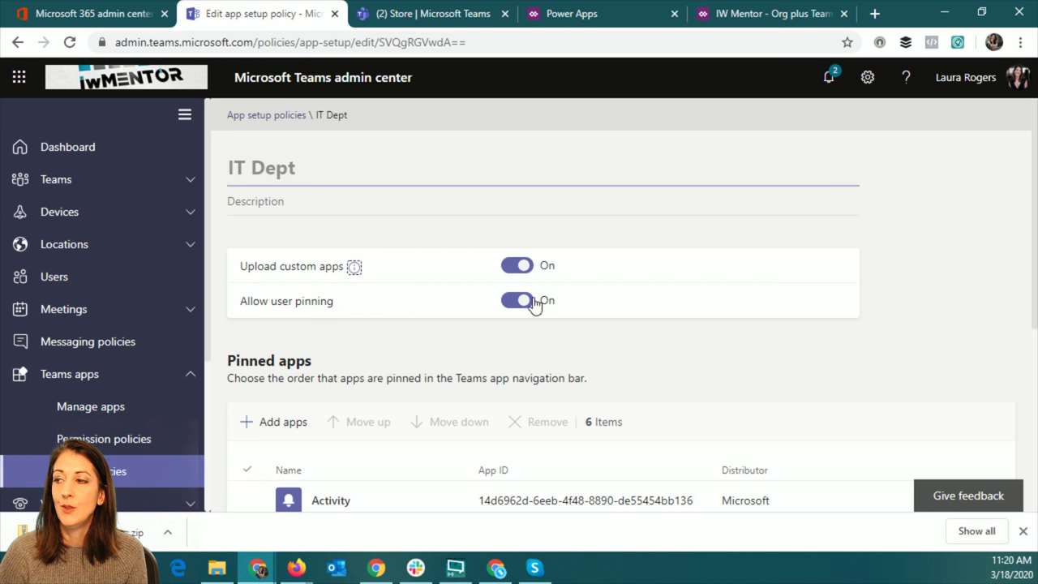
pyautogui.scroll(-3, 519, 334)
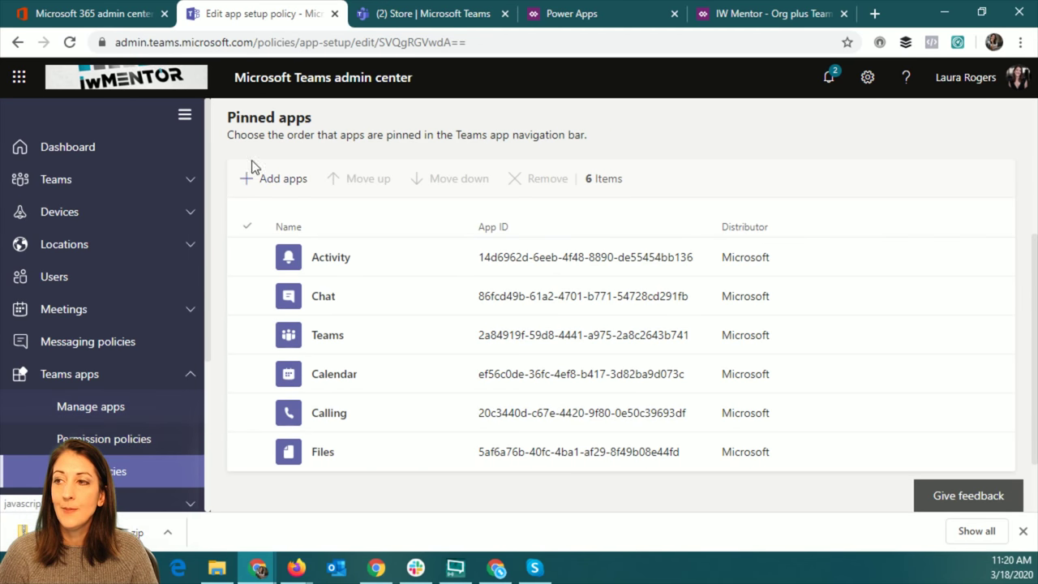
pyautogui.scroll(3, 297, 170)
# Return to the setup policies list, open the Global (Org-wide default) policy and review its upload, pinning and pinned app settings.
pyautogui.click(257, 115)
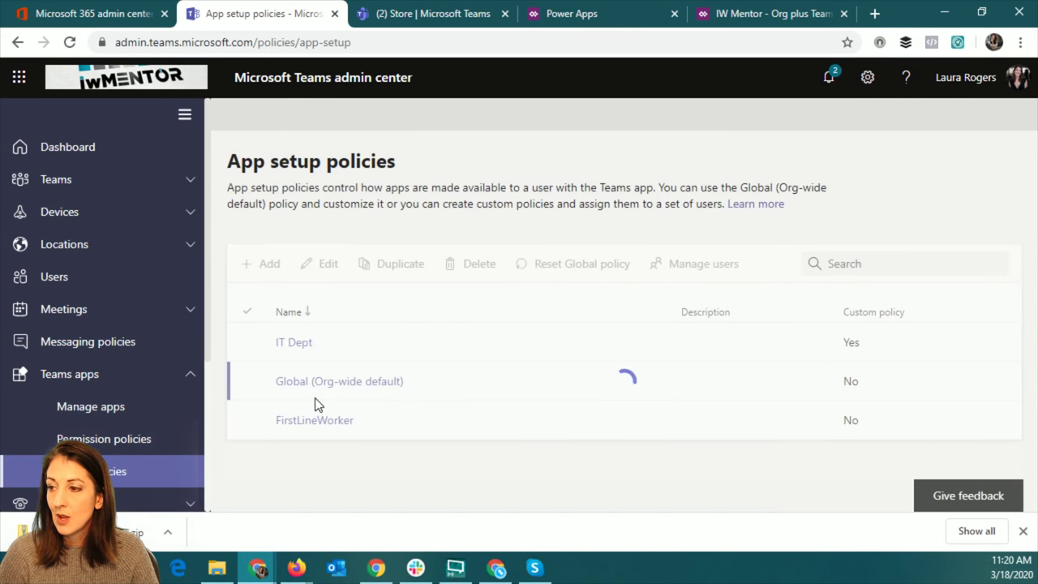
pyautogui.click(331, 423)
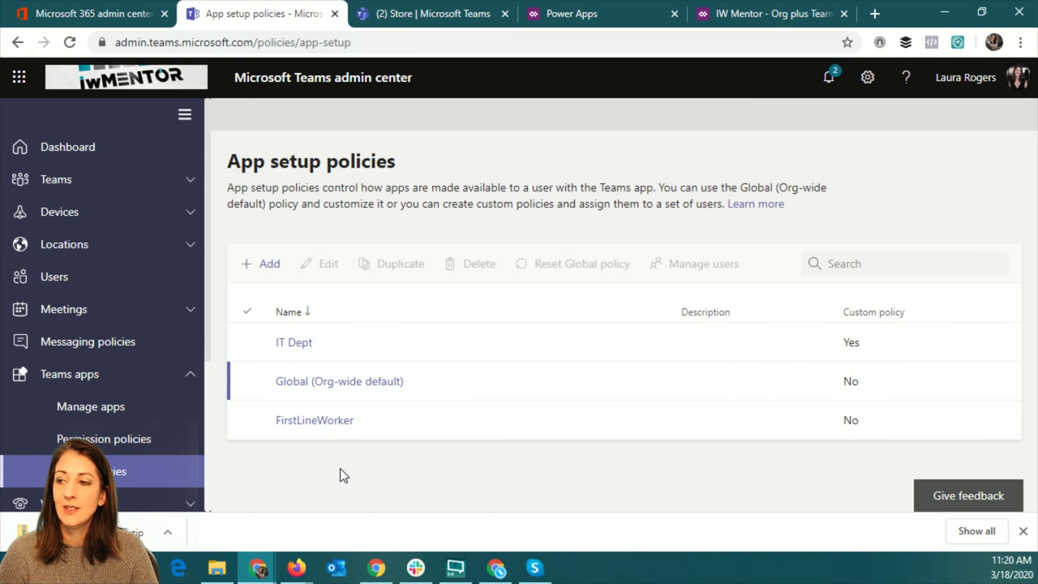
pyautogui.click(343, 387)
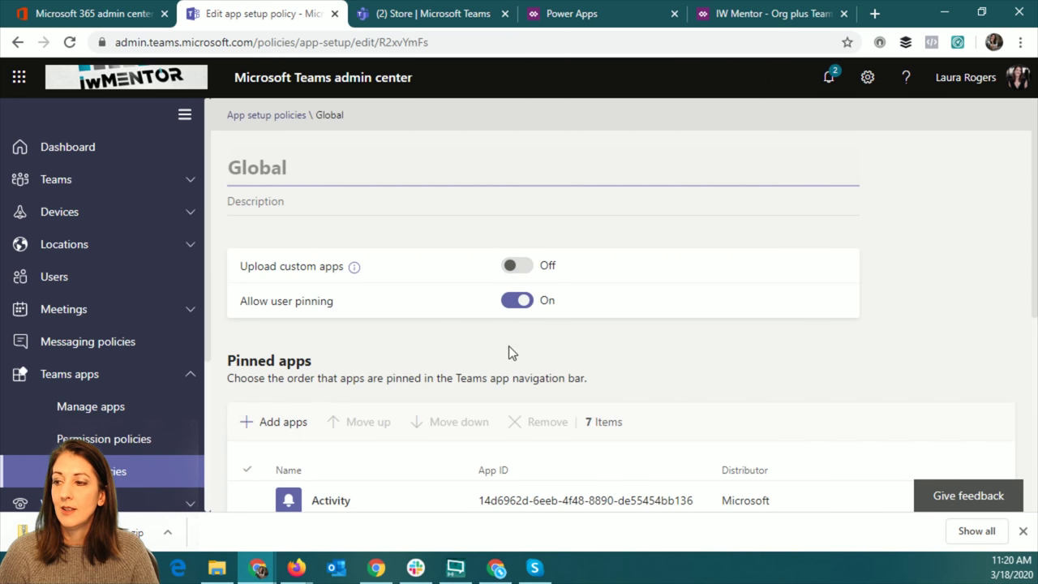
pyautogui.scroll(-5, 510, 350)
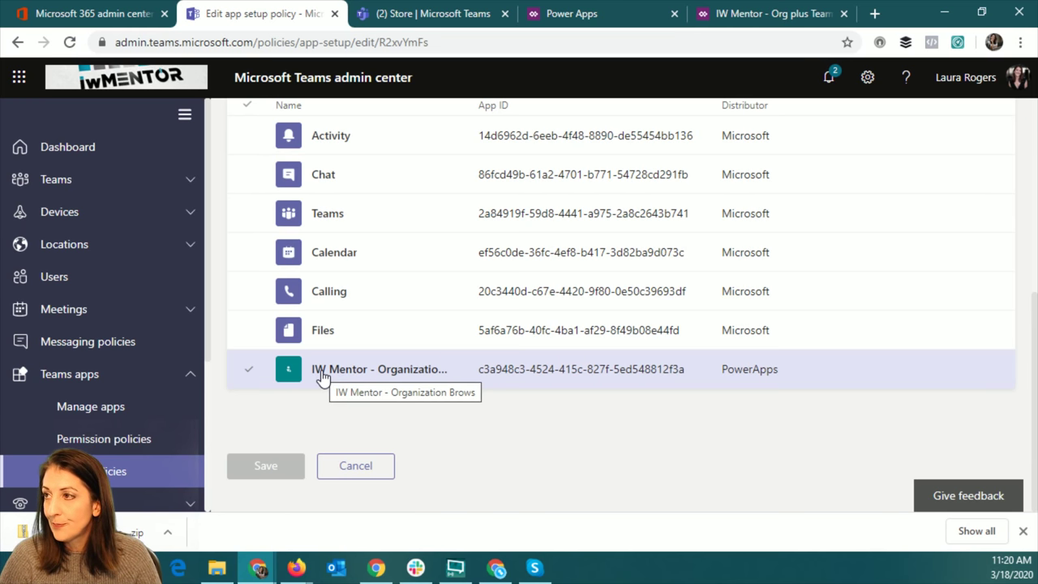
# Open the Windows display settings from the desktop, set the display resolution to 1920 × 1080, keep the change and close the settings.
pyautogui.click(450, 14)
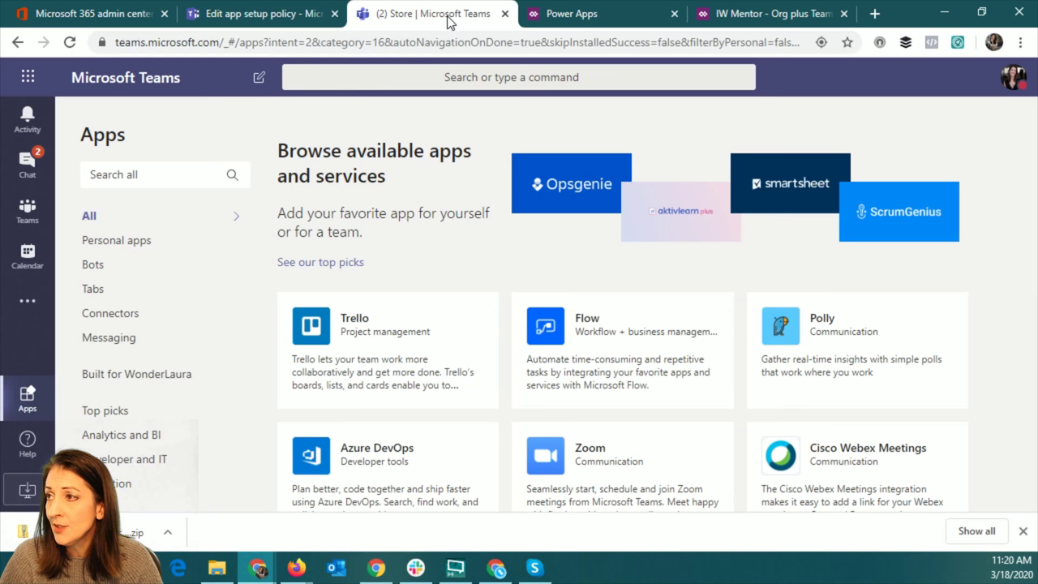
pyautogui.click(946, 14)
pyautogui.rightClick(535, 369)
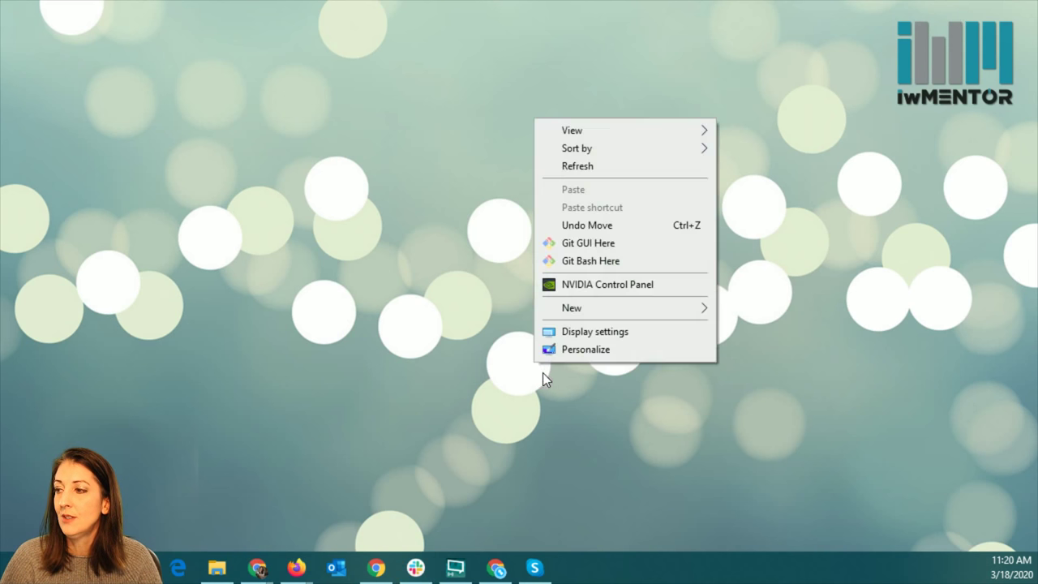
pyautogui.click(592, 331)
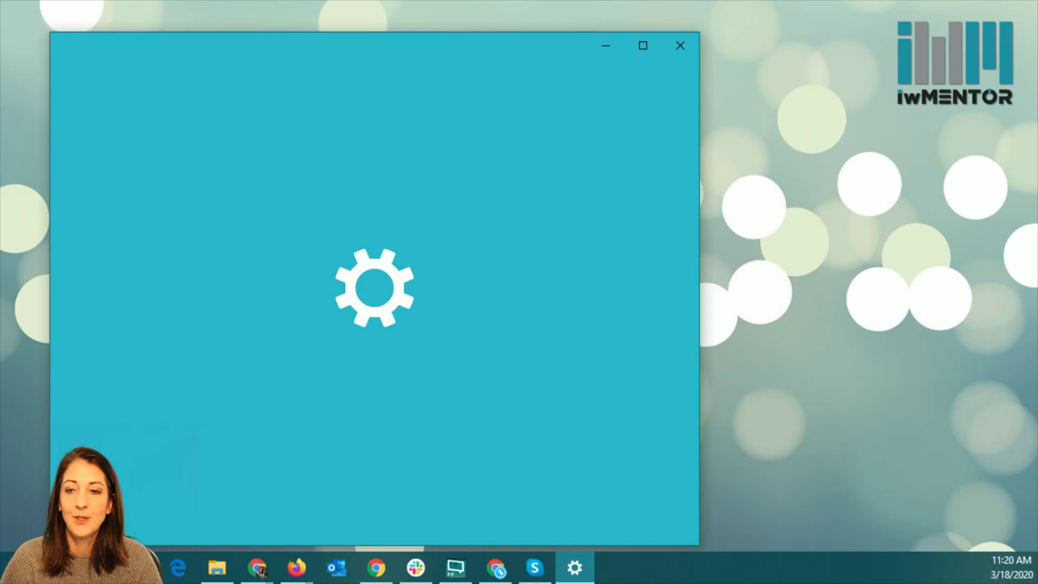
pyautogui.scroll(-5, 437, 361)
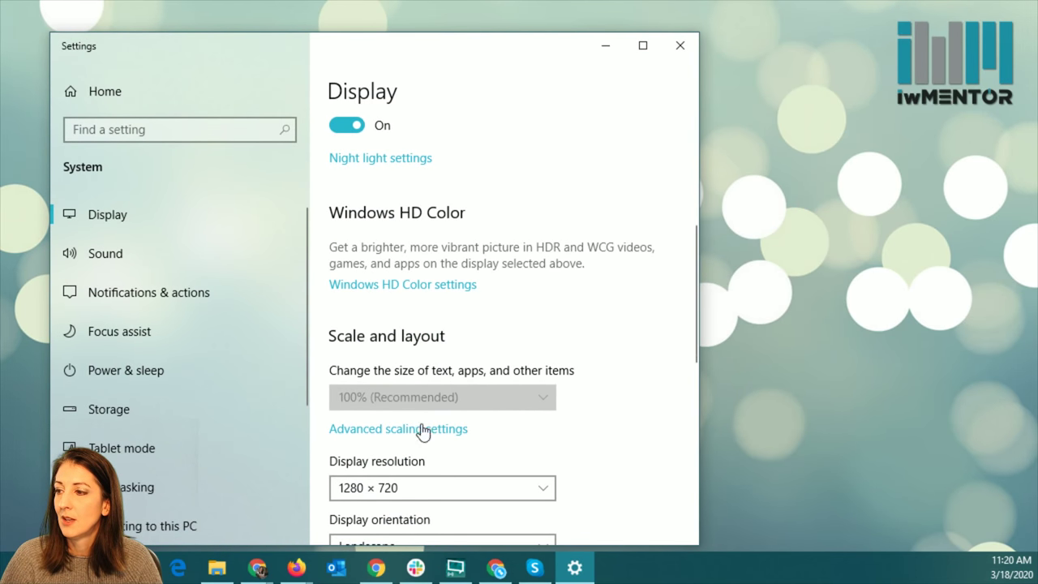
pyautogui.click(418, 486)
pyautogui.click(441, 304)
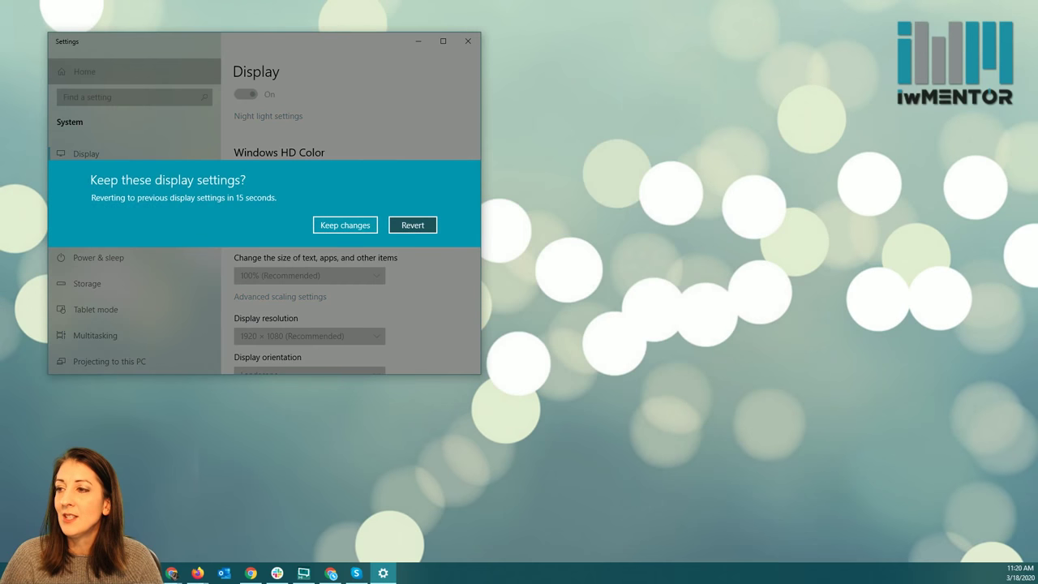
pyautogui.click(342, 225)
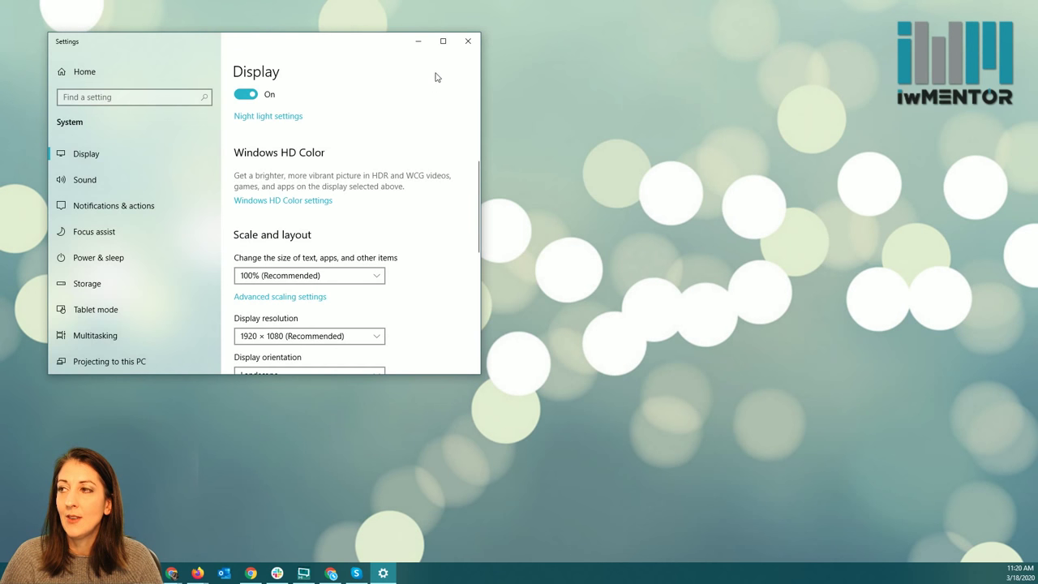
pyautogui.click(467, 40)
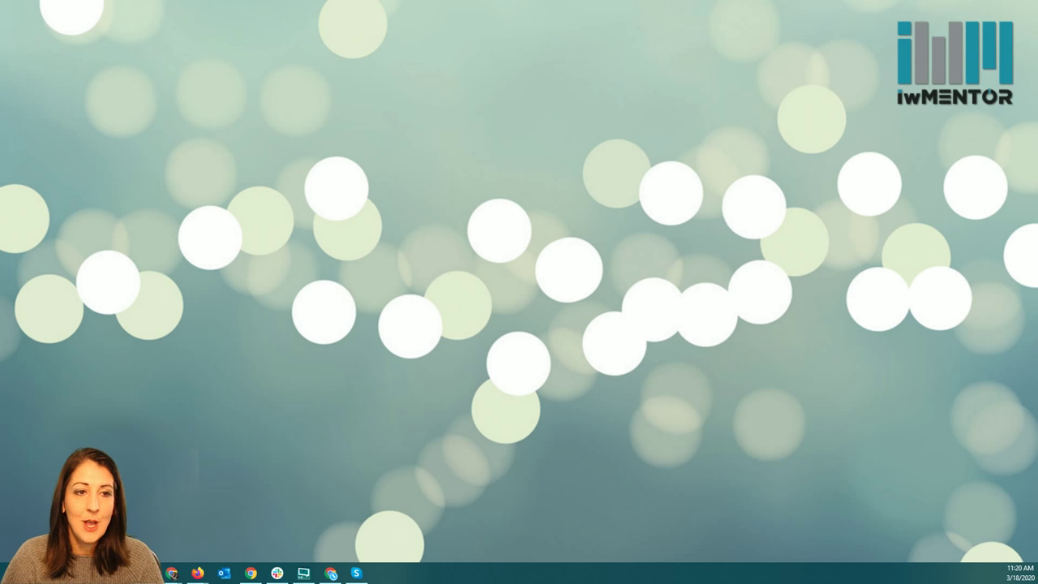
# Switch back to Microsoft Teams, open the pinned IW Mentor organization browser app and select the Southeast Director in it.
pyautogui.hotkey('alt', 'Tab')
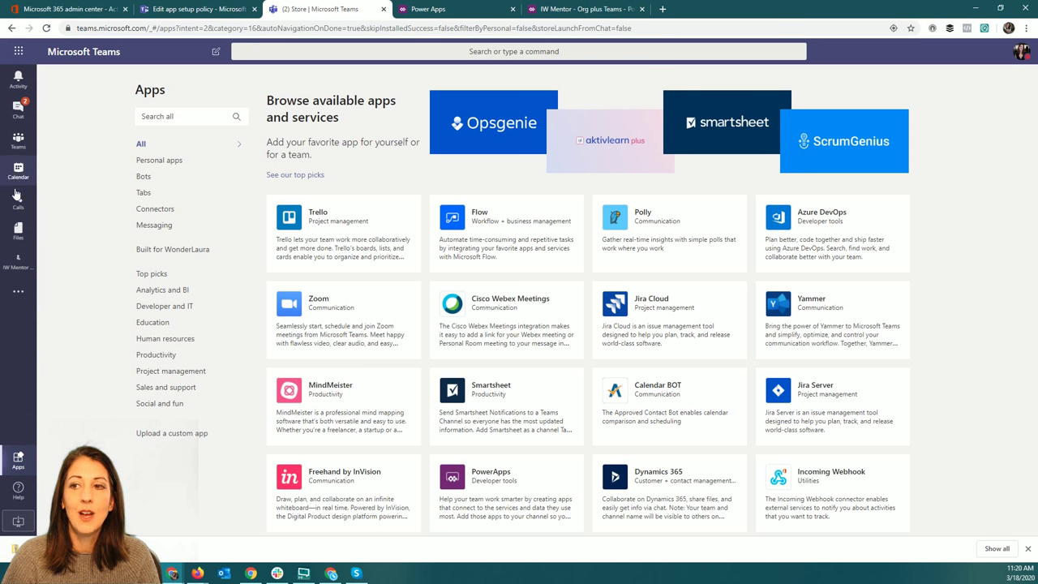
pyautogui.click(19, 264)
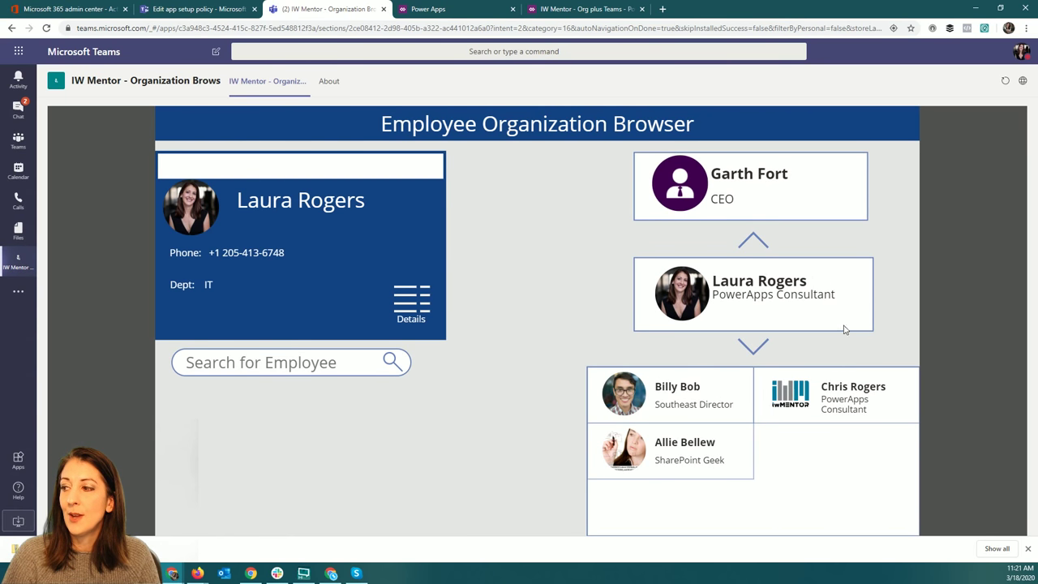
pyautogui.click(701, 391)
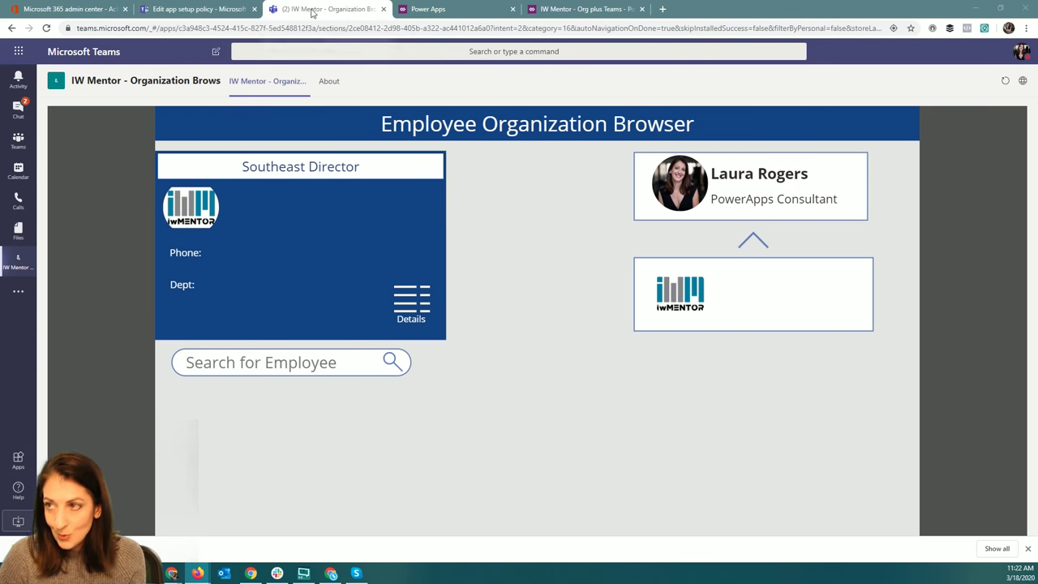
pyautogui.click(235, 13)
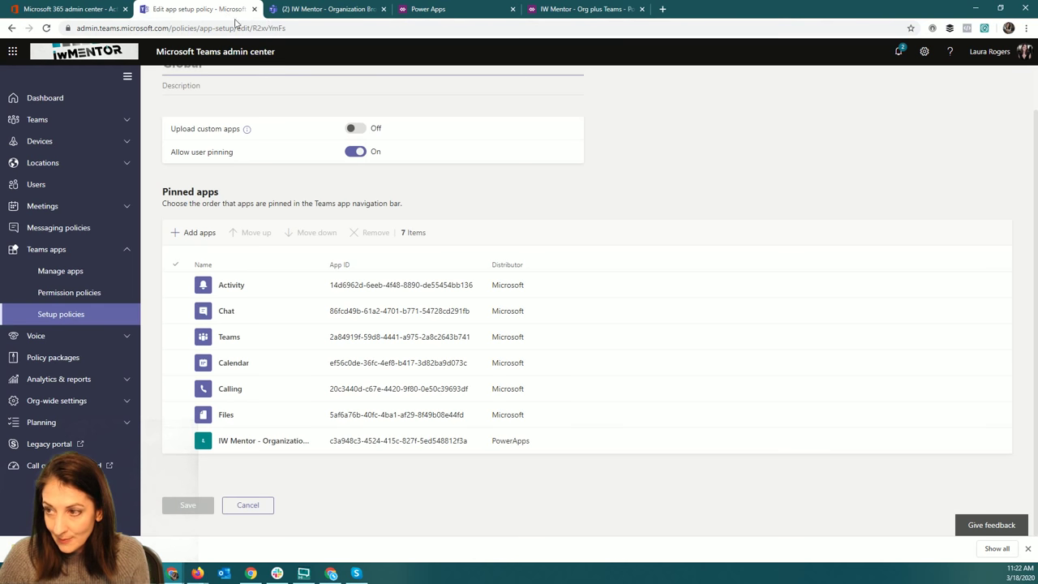
pyautogui.click(76, 189)
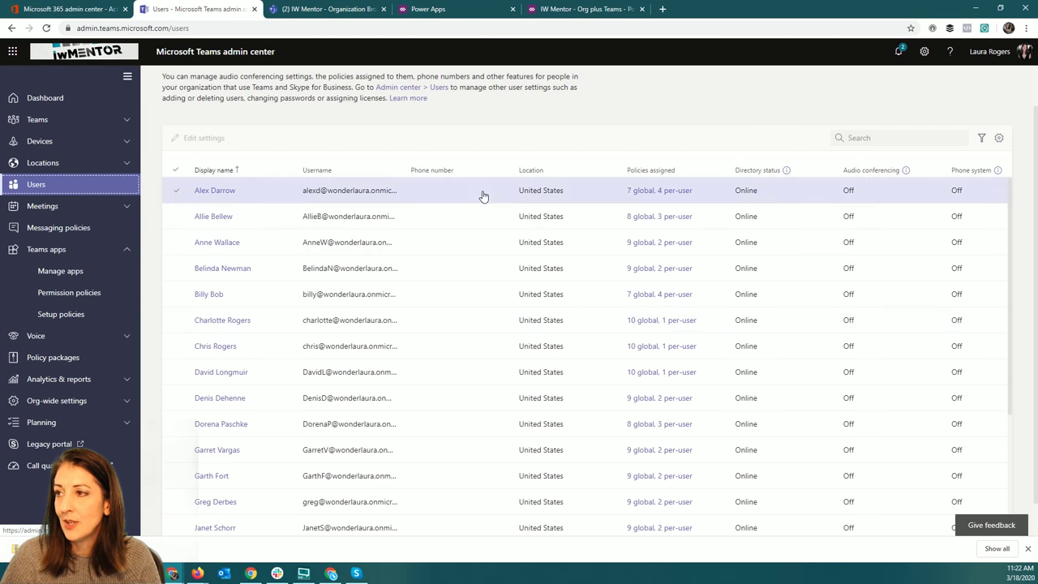
pyautogui.scroll(1, 483, 196)
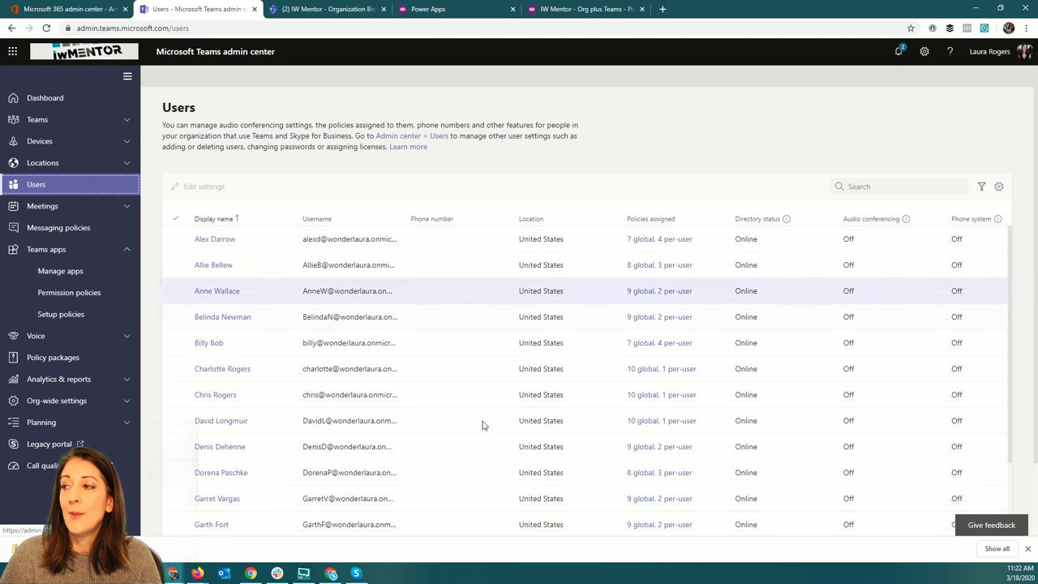
pyautogui.click(208, 343)
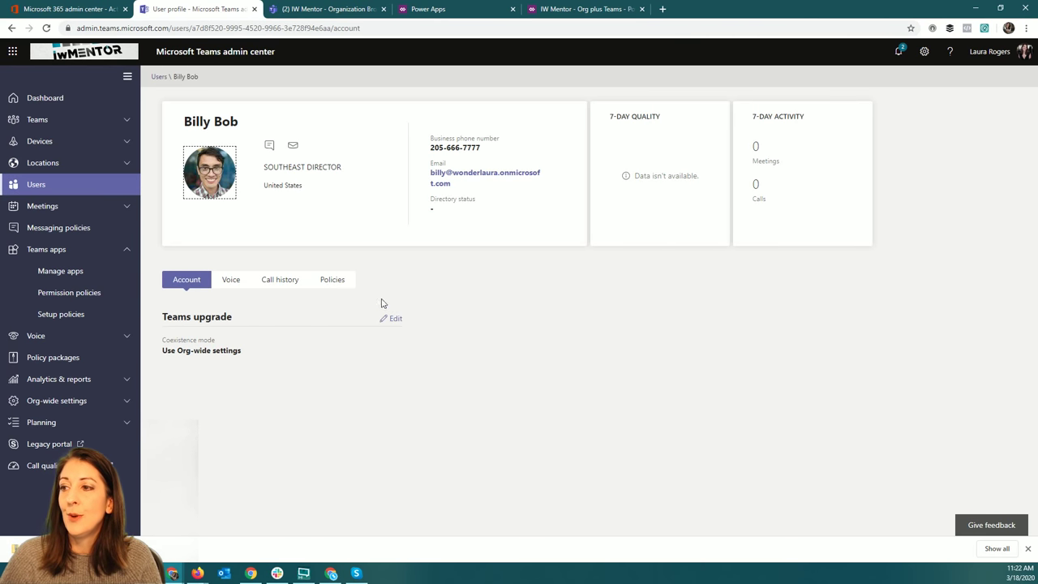
pyautogui.click(333, 279)
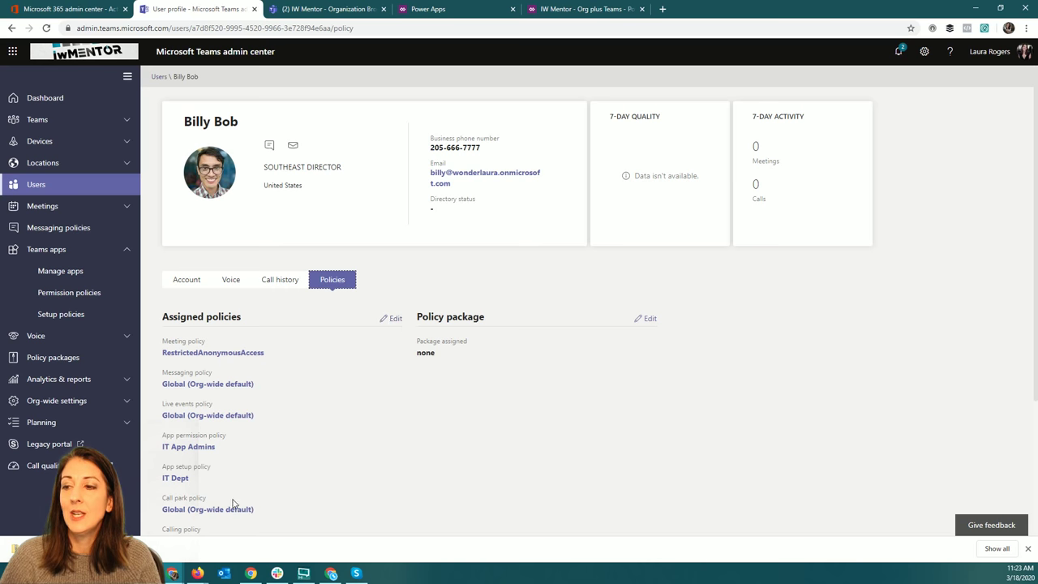
# Open the Southeast Director's assigned policies for editing, view the app permission policy choices and cancel without changes.
pyautogui.click(393, 320)
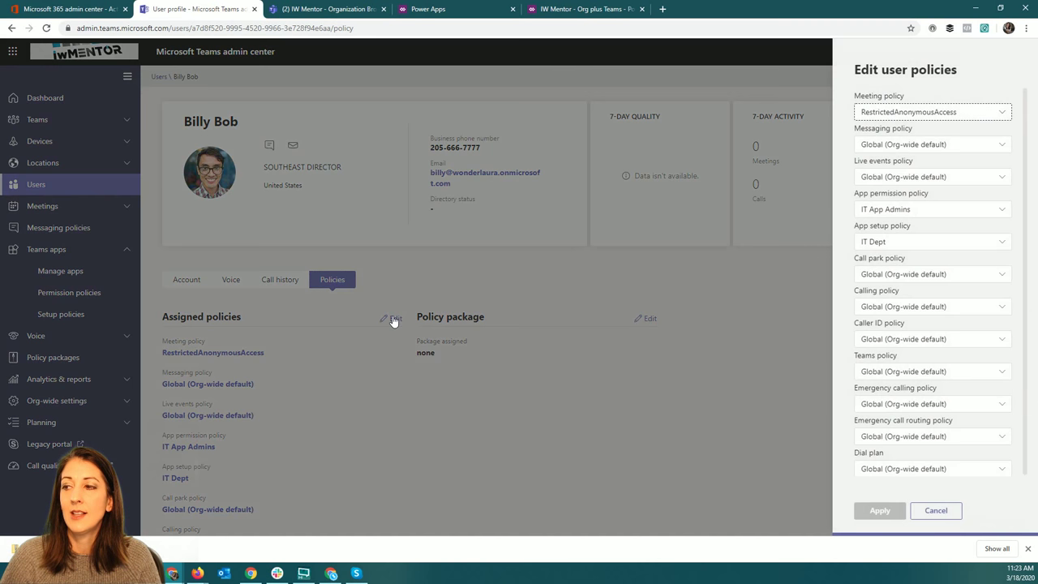
pyautogui.click(911, 211)
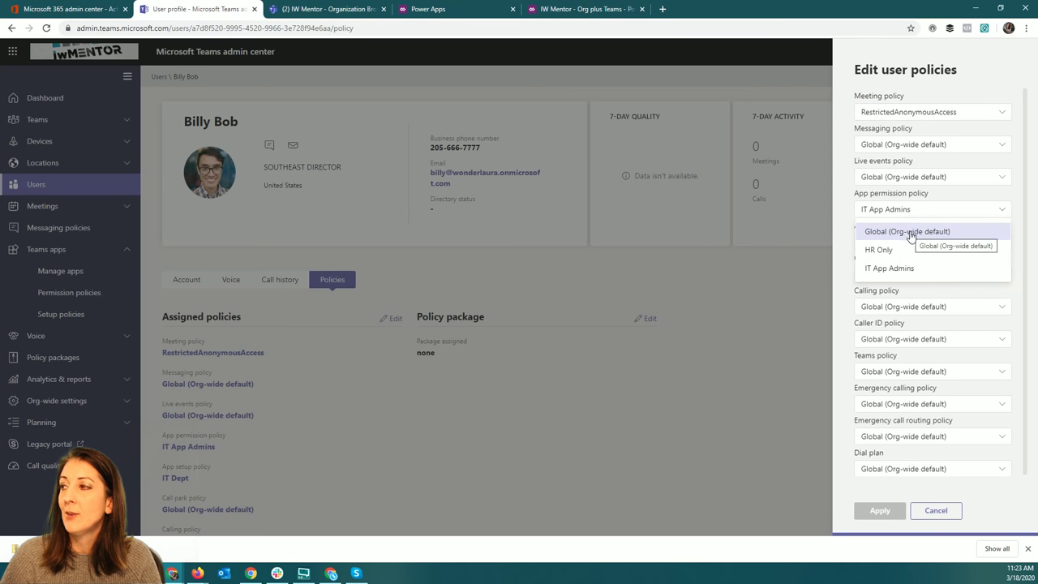
pyautogui.click(1016, 201)
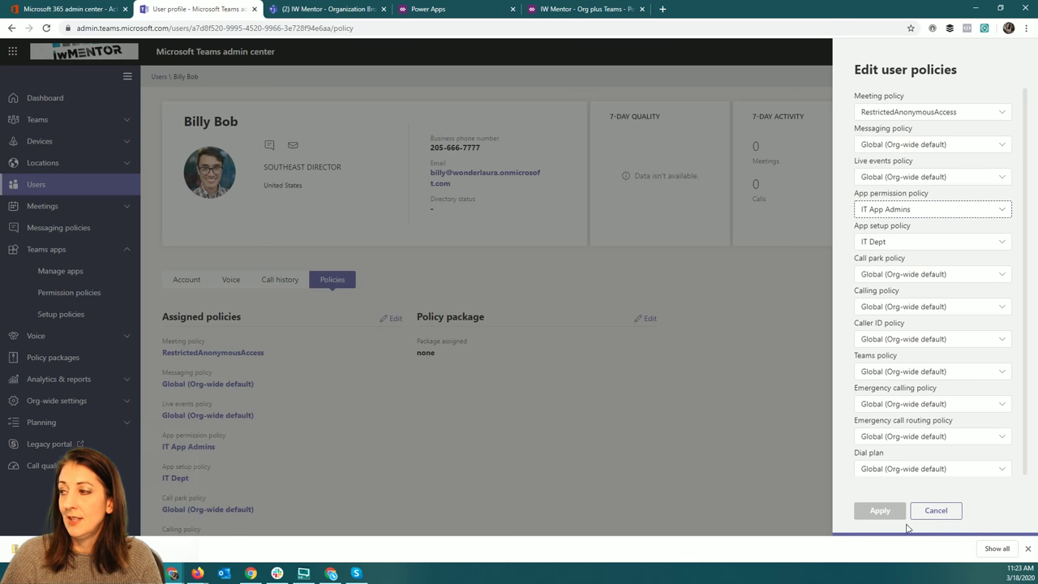
pyautogui.click(936, 511)
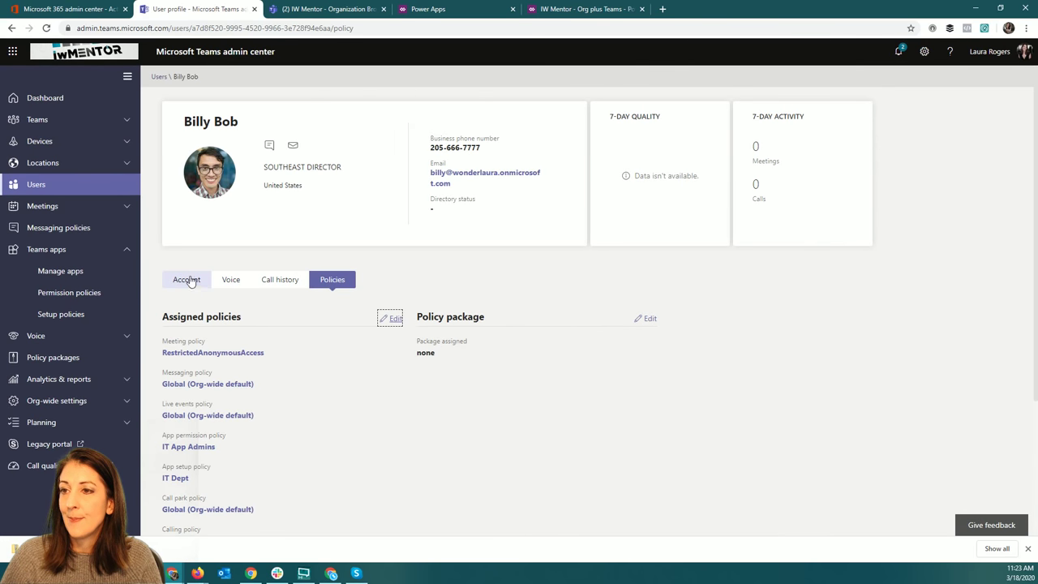
# Assign the eighth and ninth listed users the HR Only app permission policy and Global (Org-wide default) app setup policy, then deselect them.
pyautogui.click(56, 186)
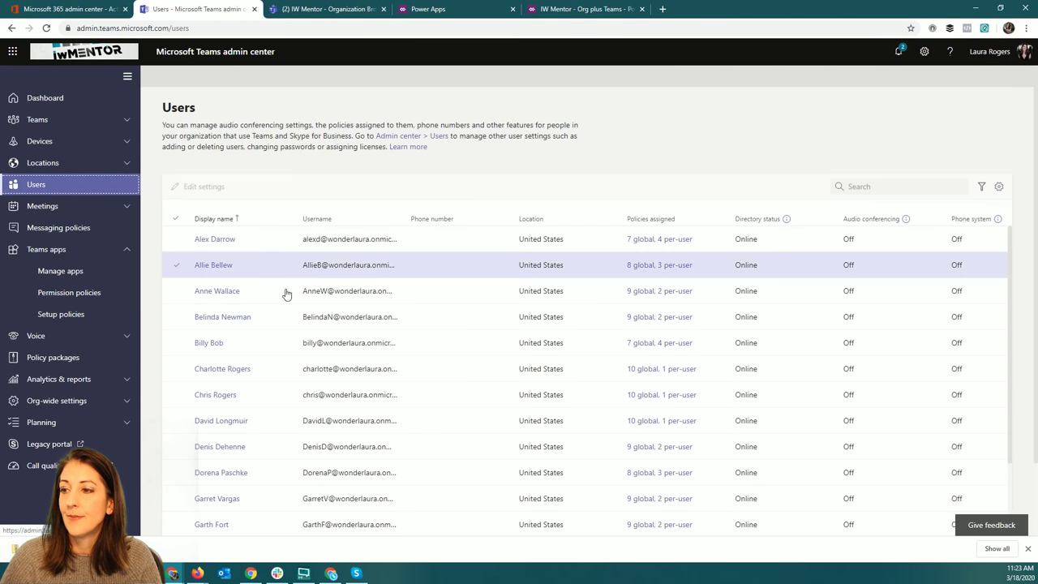
pyautogui.click(175, 447)
pyautogui.click(176, 421)
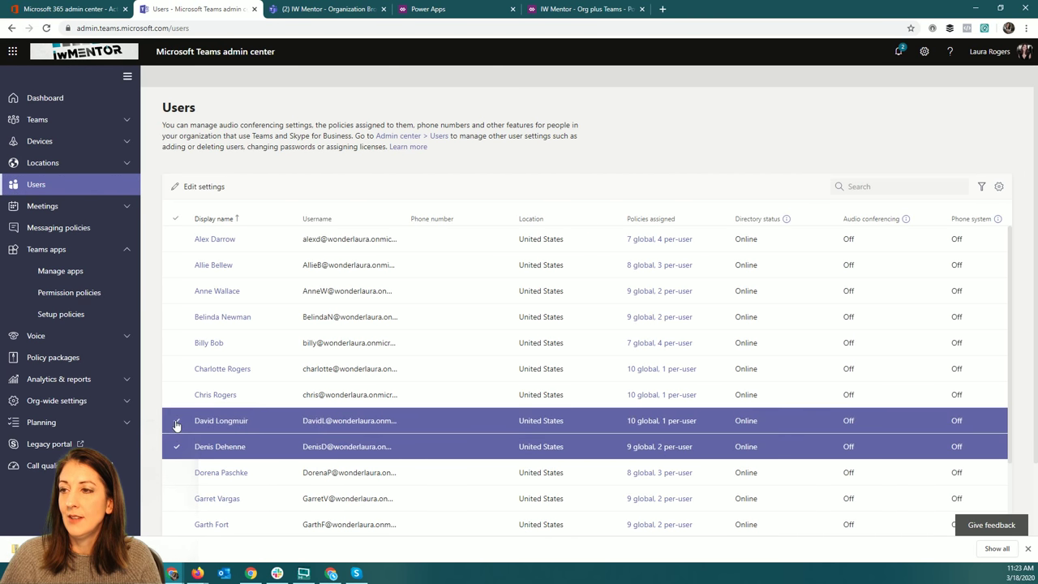
pyautogui.click(215, 189)
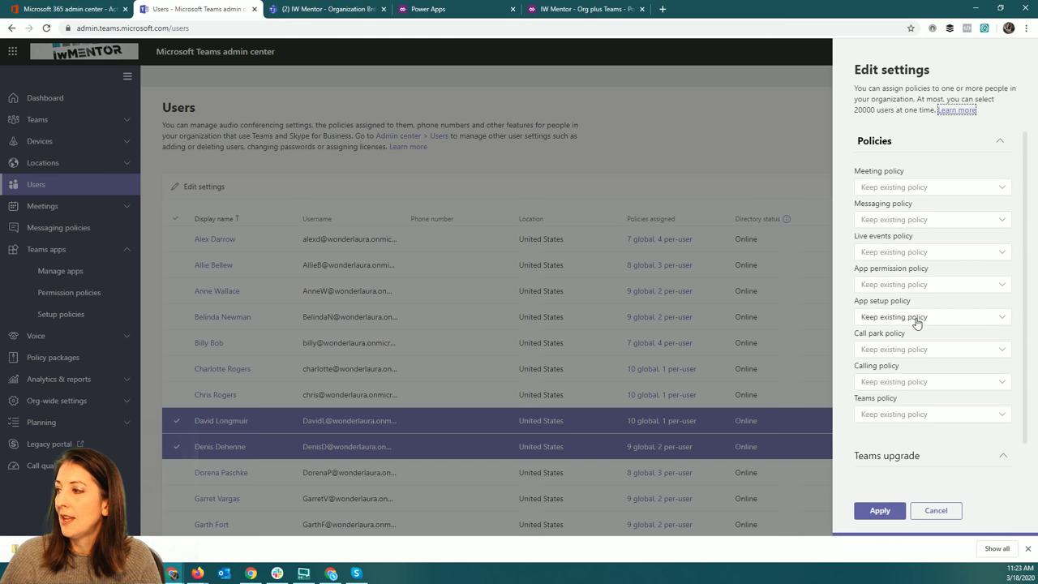
pyautogui.click(916, 318)
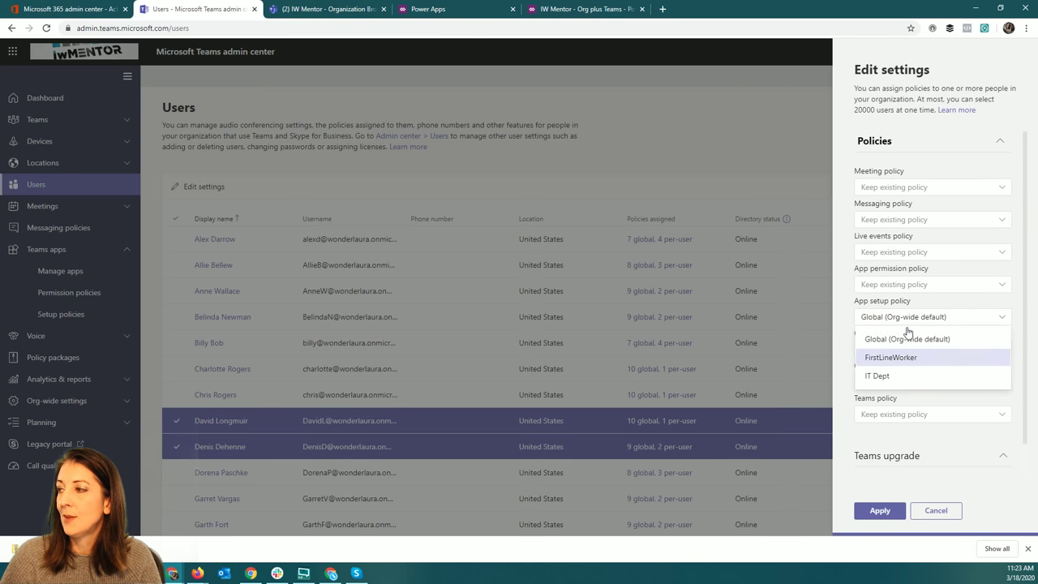
pyautogui.click(910, 284)
pyautogui.click(899, 326)
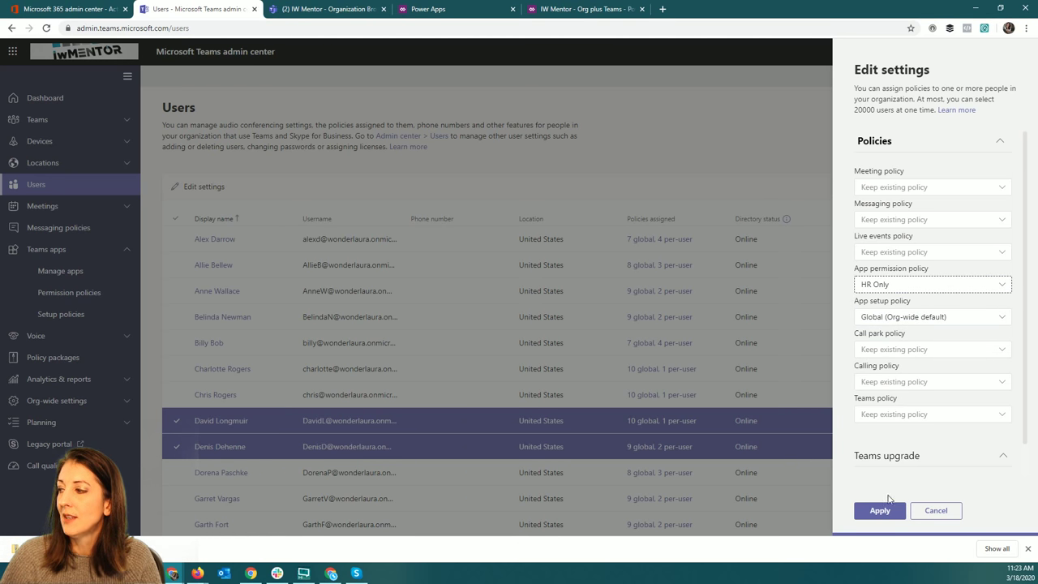
pyautogui.click(882, 512)
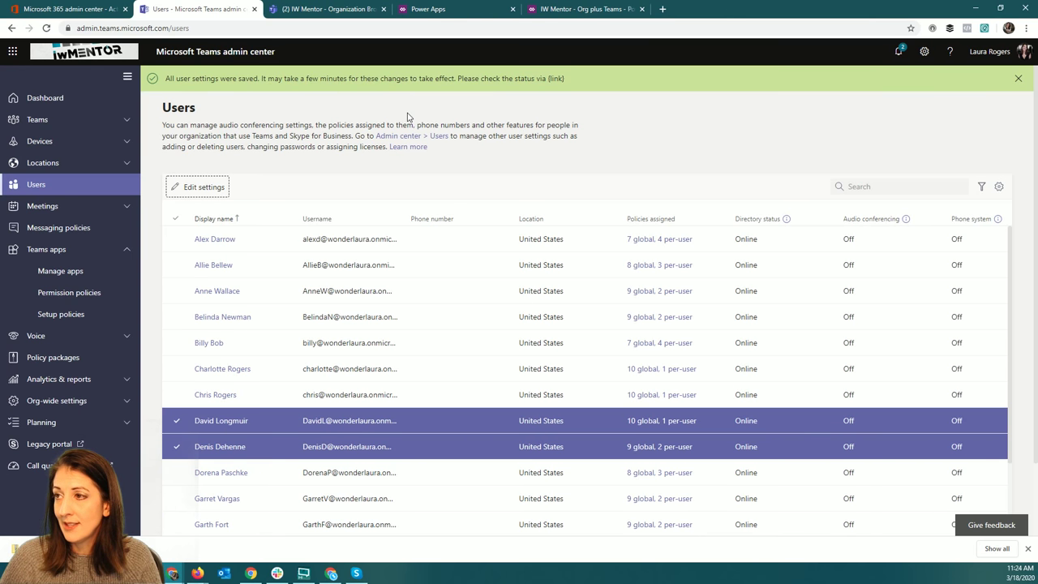
pyautogui.click(177, 421)
pyautogui.click(176, 446)
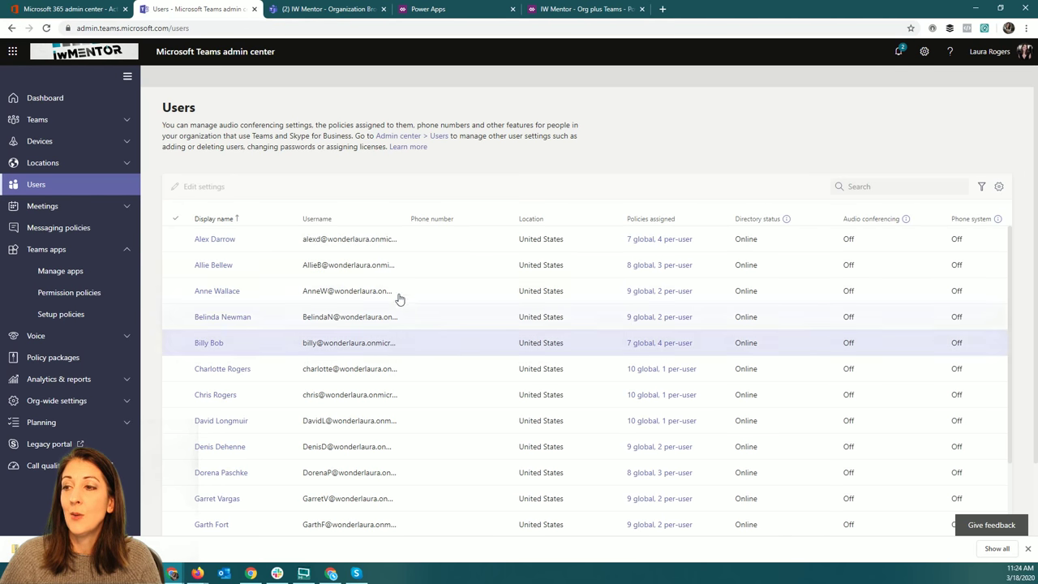
# Open the second listed user's profile, review the assigned policies in the editor, cancel and return to the users list.
pyautogui.click(227, 265)
pyautogui.click(343, 283)
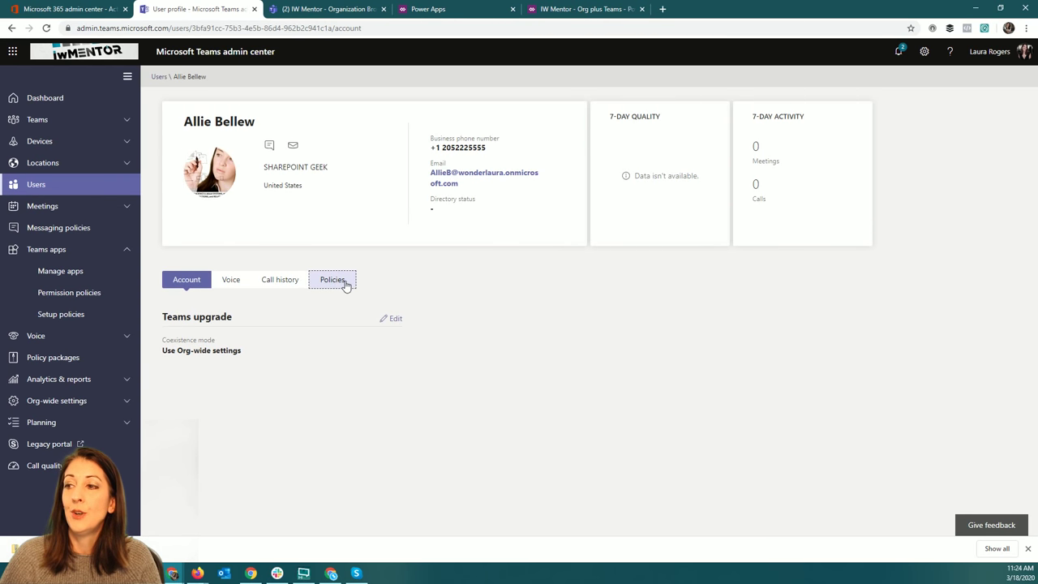
pyautogui.click(394, 319)
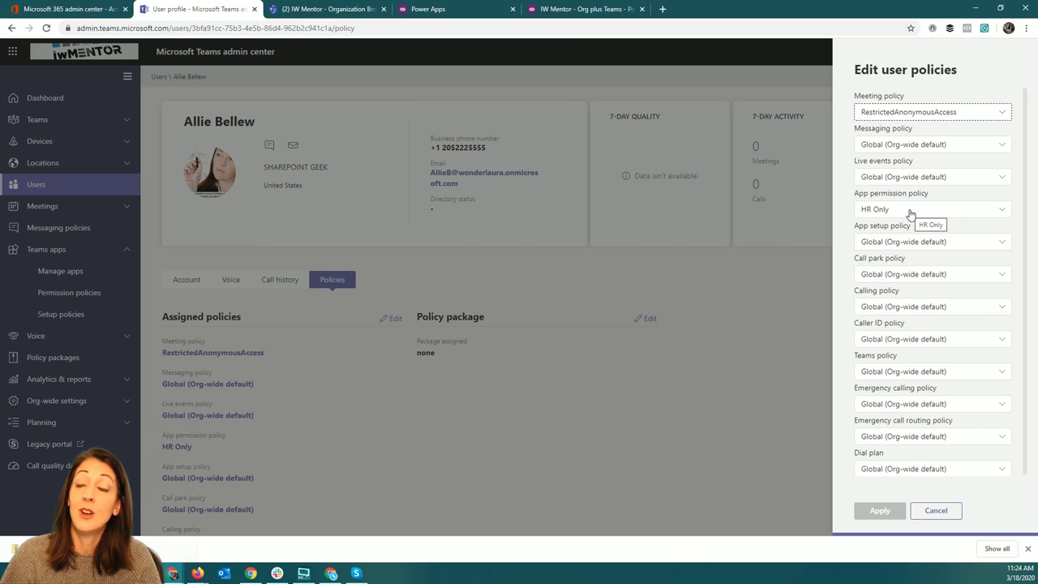
pyautogui.click(936, 511)
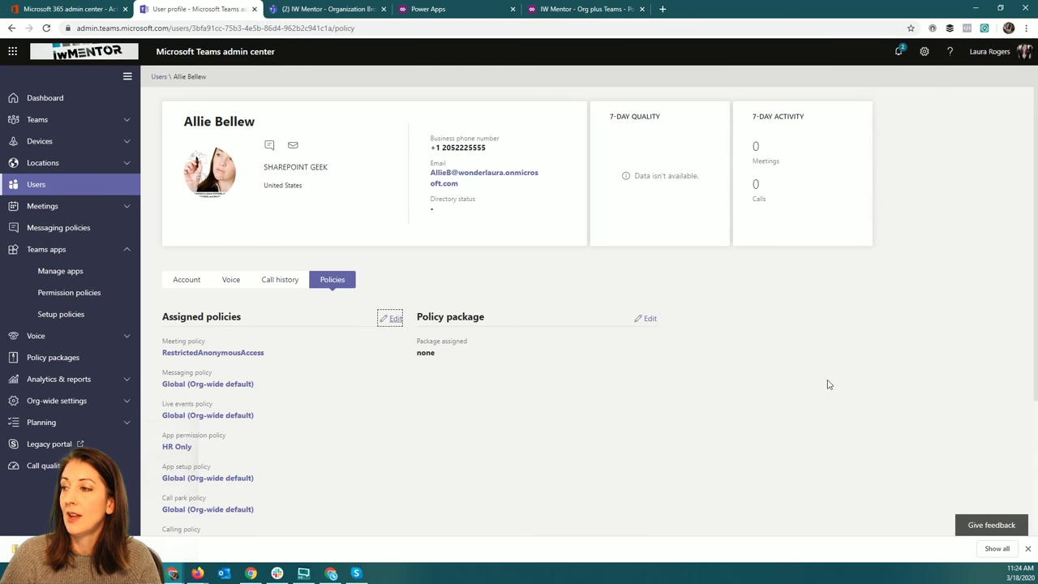
pyautogui.click(82, 180)
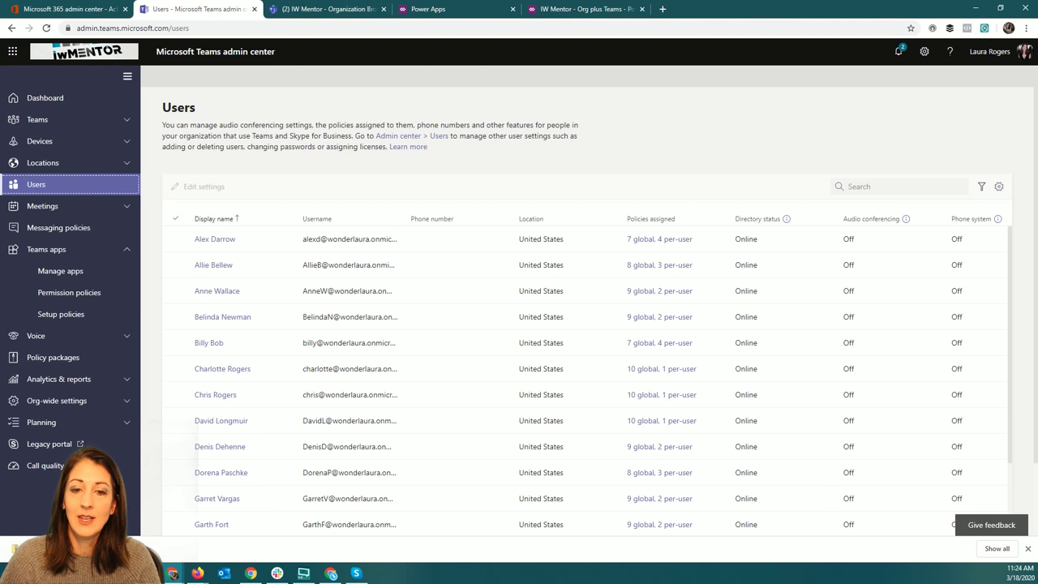
pyautogui.hotkey('alt', 'Tab')
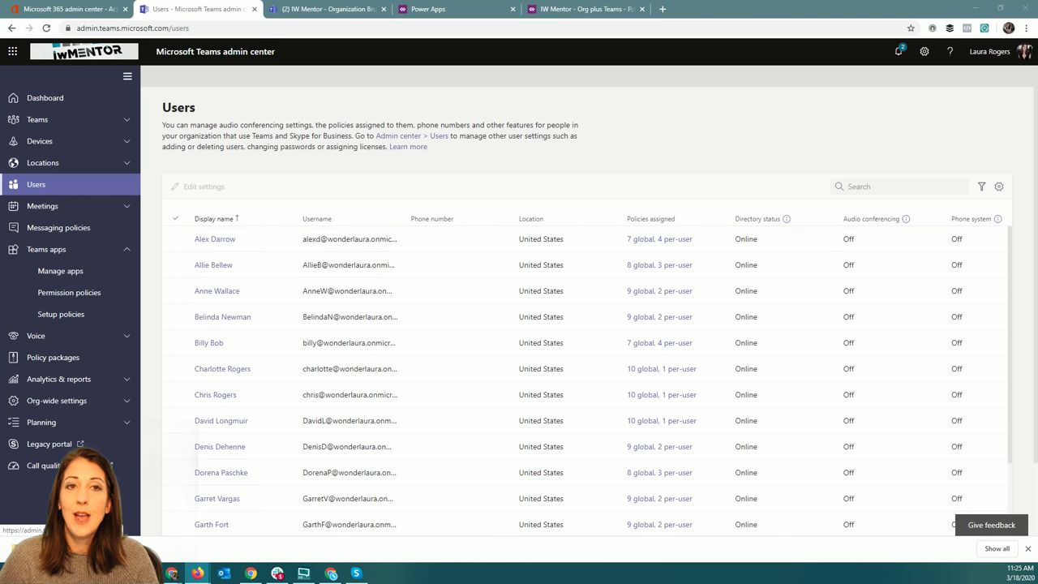
# Switch to Microsoft Teams in the other browser and view the apps built for WonderLaura and the additional apps list.
pyautogui.hotkey('alt', 'Tab')
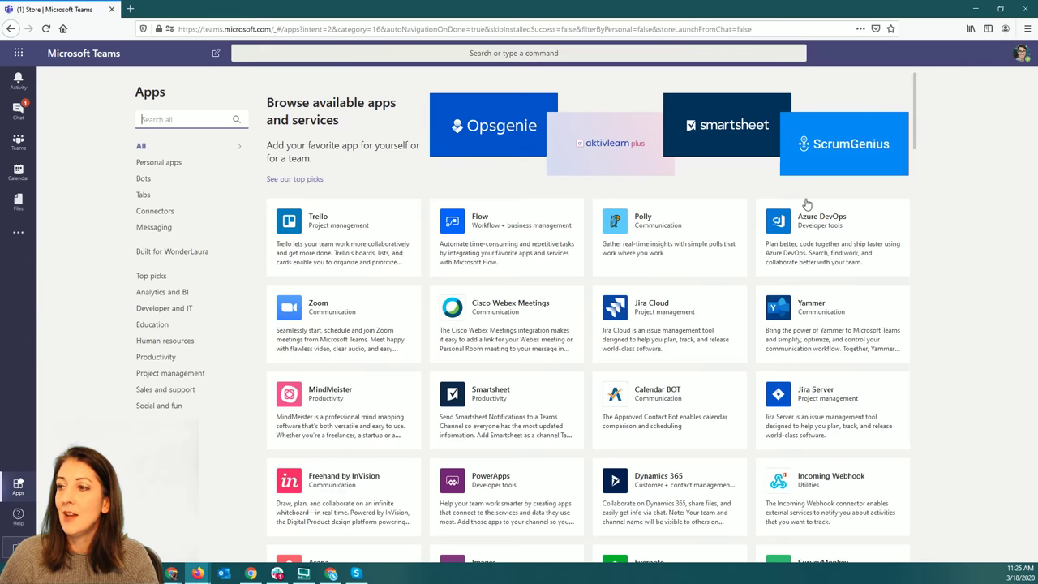
pyautogui.click(785, 69)
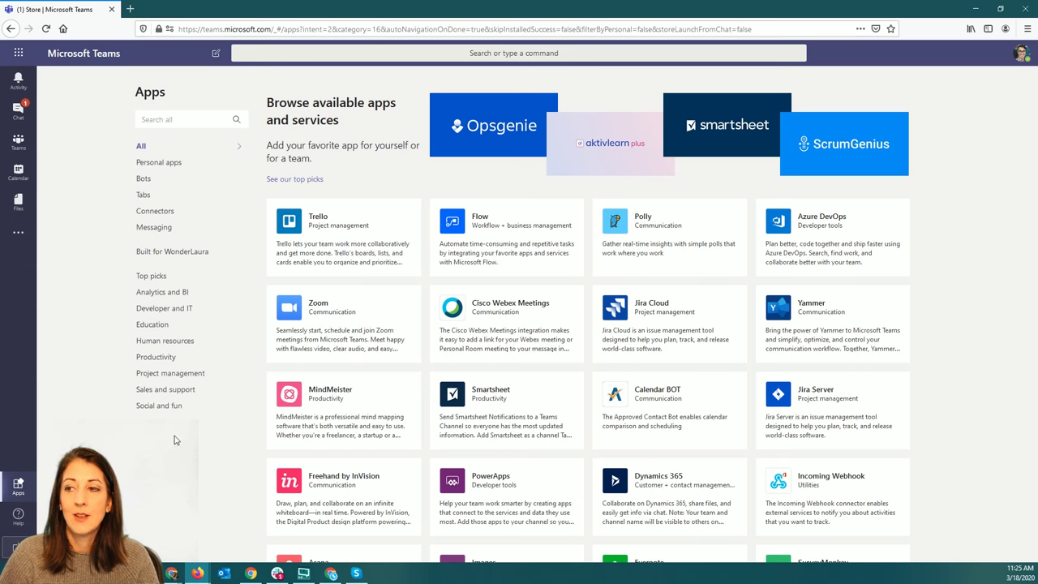
pyautogui.click(176, 253)
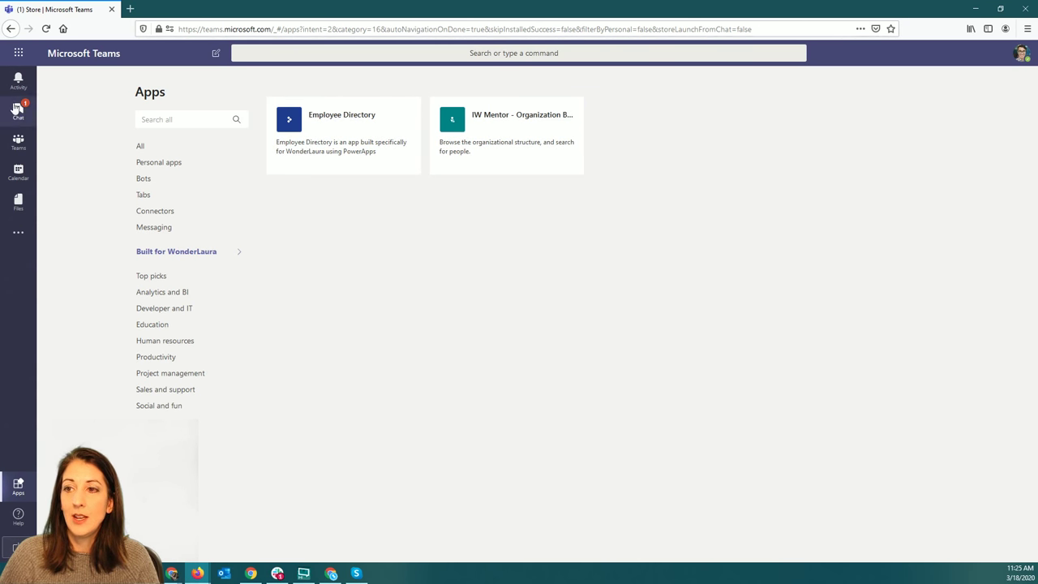
pyautogui.click(18, 233)
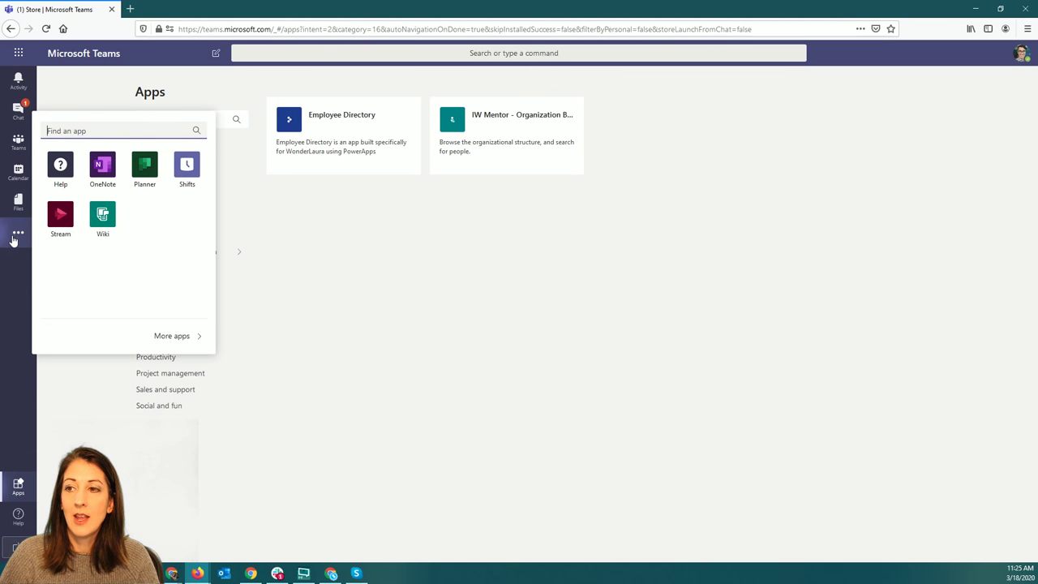
pyautogui.click(11, 291)
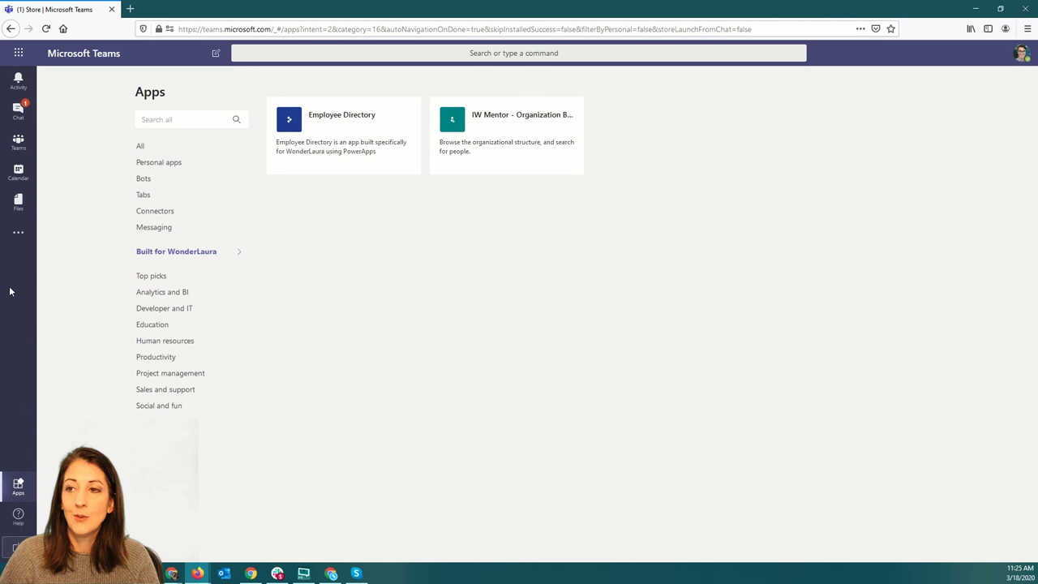
pyautogui.click(18, 233)
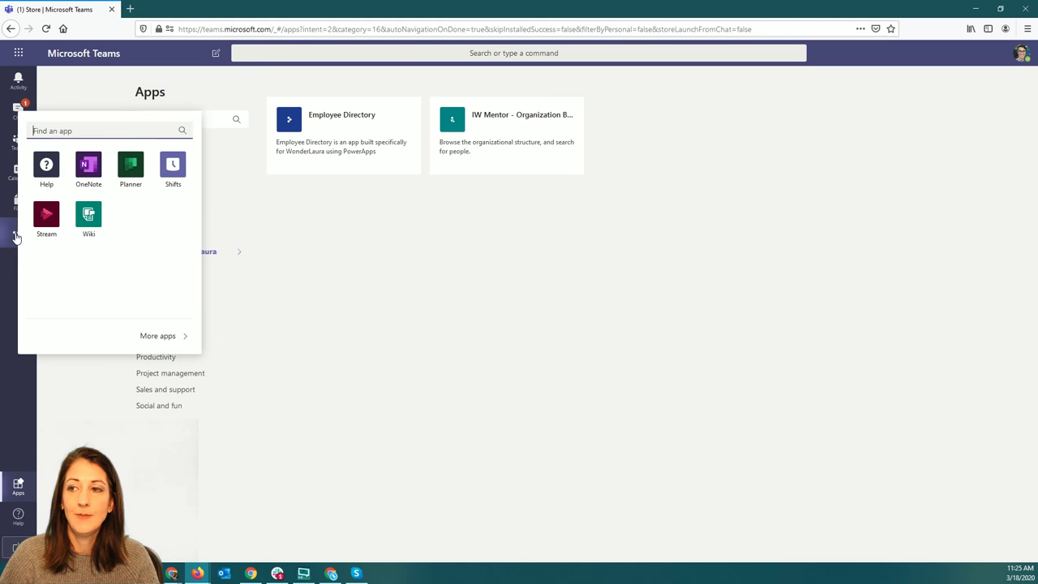
pyautogui.click(329, 290)
# Minimize the browser windows, set the Windows display resolution to 1280 × 720, keep the change and close Settings.
pyautogui.moveTo(840, 10); pyautogui.dragTo(13, 155)
pyautogui.click(59, 151)
pyautogui.rightClick(482, 209)
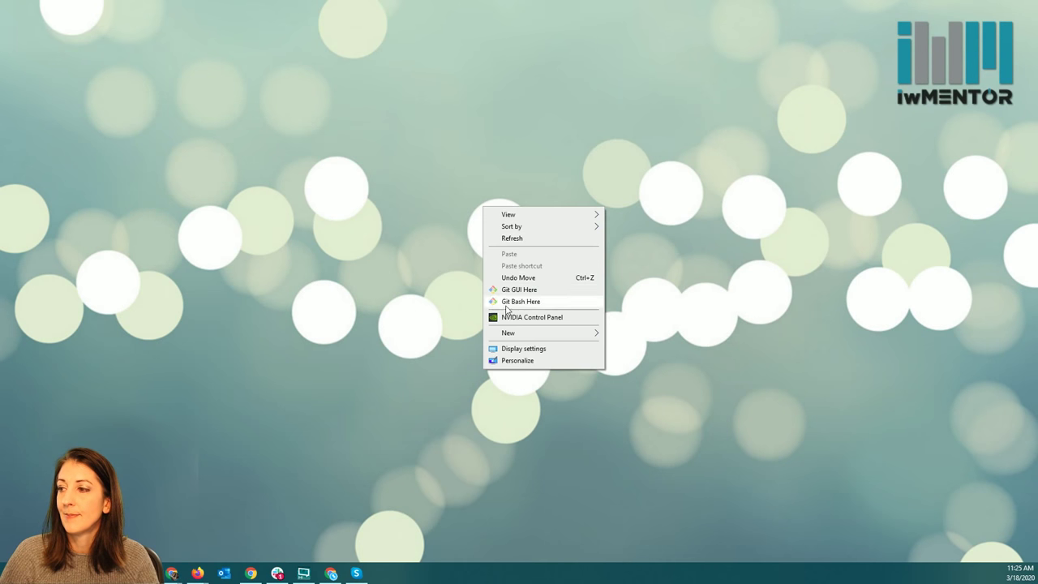
pyautogui.click(509, 348)
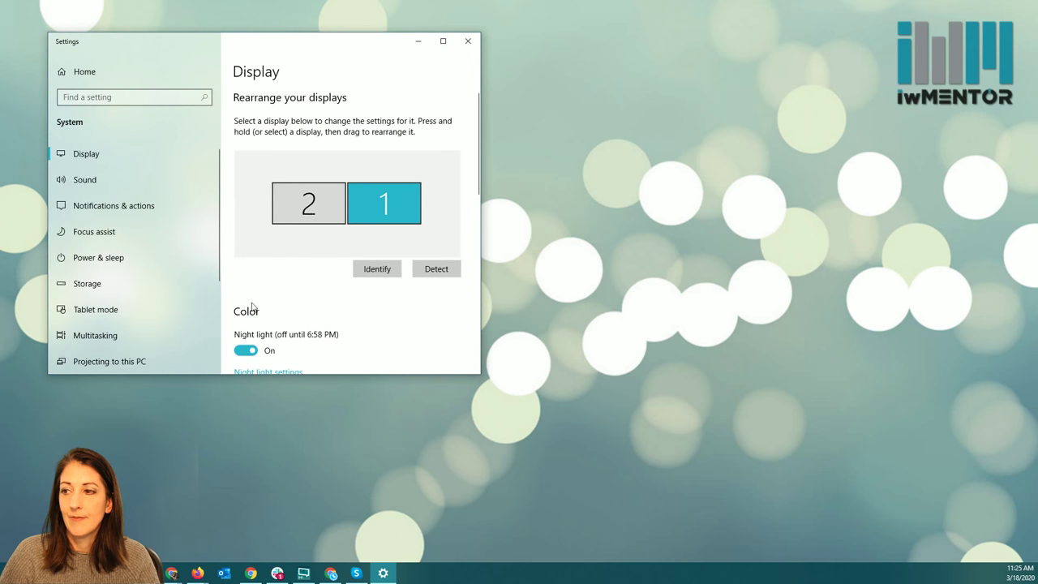
pyautogui.scroll(-5, 275, 305)
pyautogui.click(324, 233)
pyautogui.scroll(-3, 322, 243)
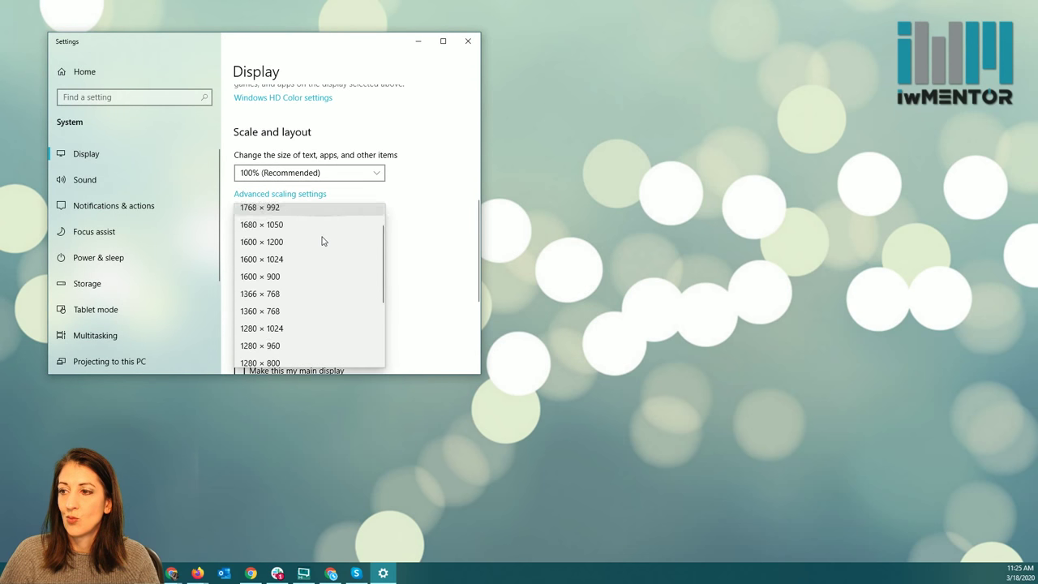
pyautogui.click(290, 319)
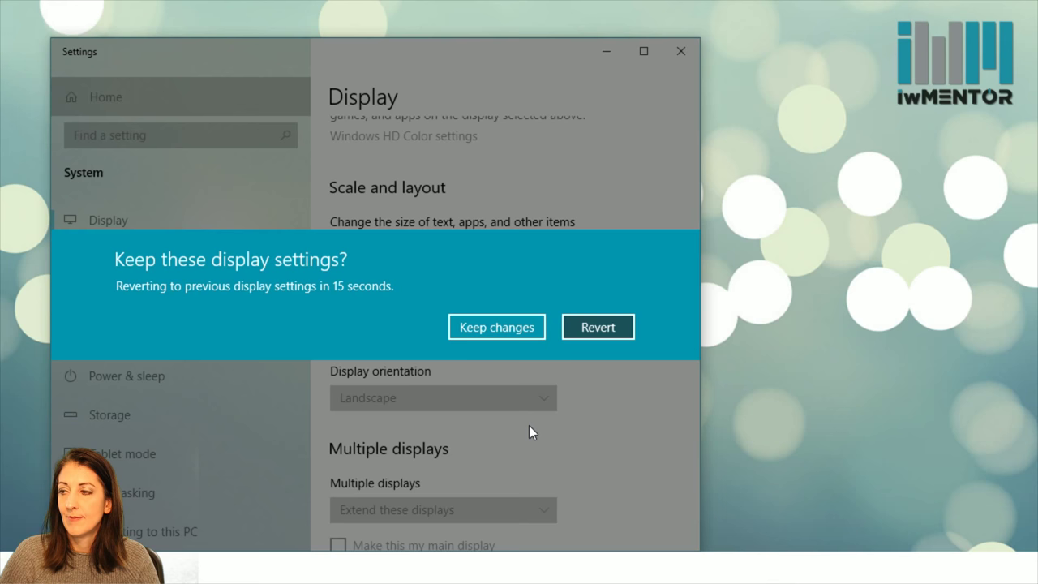
pyautogui.click(493, 327)
pyautogui.click(680, 52)
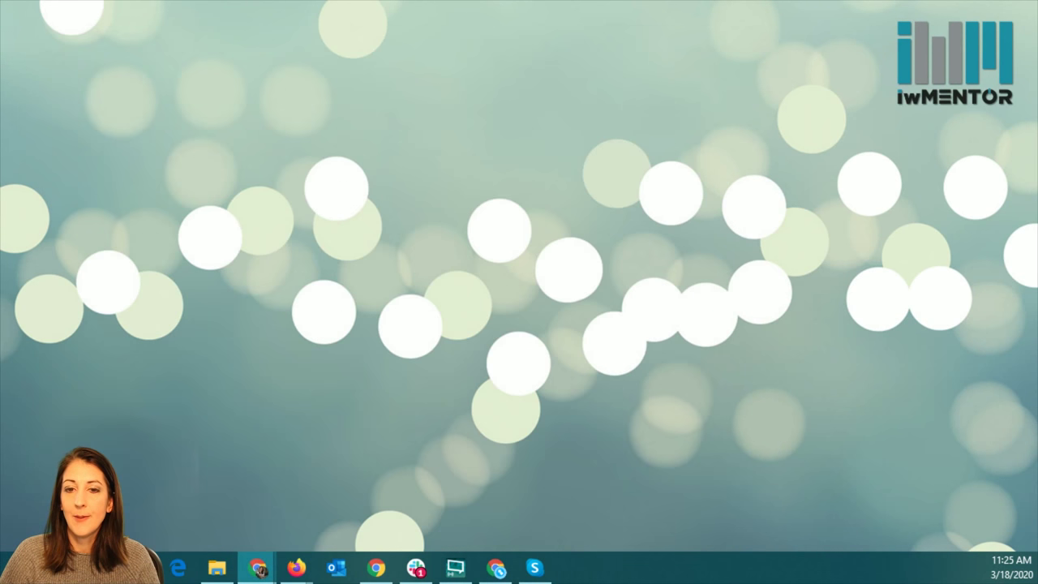
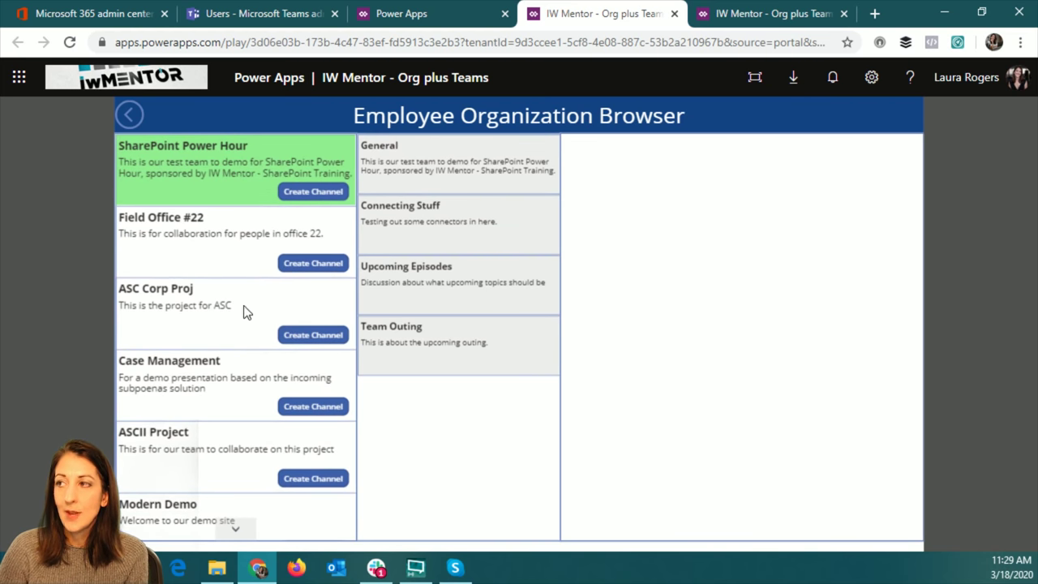
# Open teams.microsoft.com in a new browser tab and show the list of teams.
pyautogui.click(874, 14)
pyautogui.write('tea')
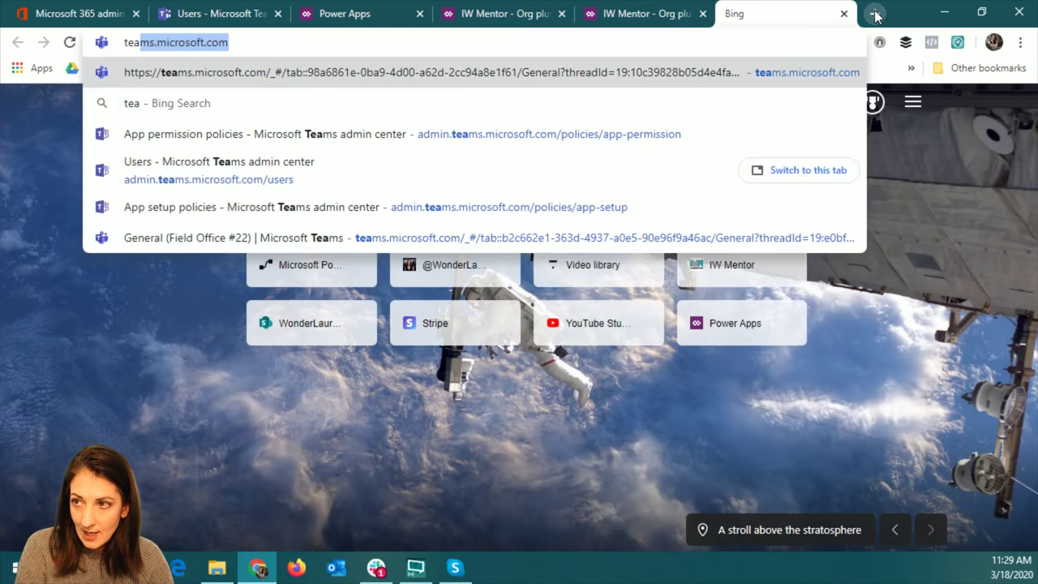
pyautogui.press('Return')
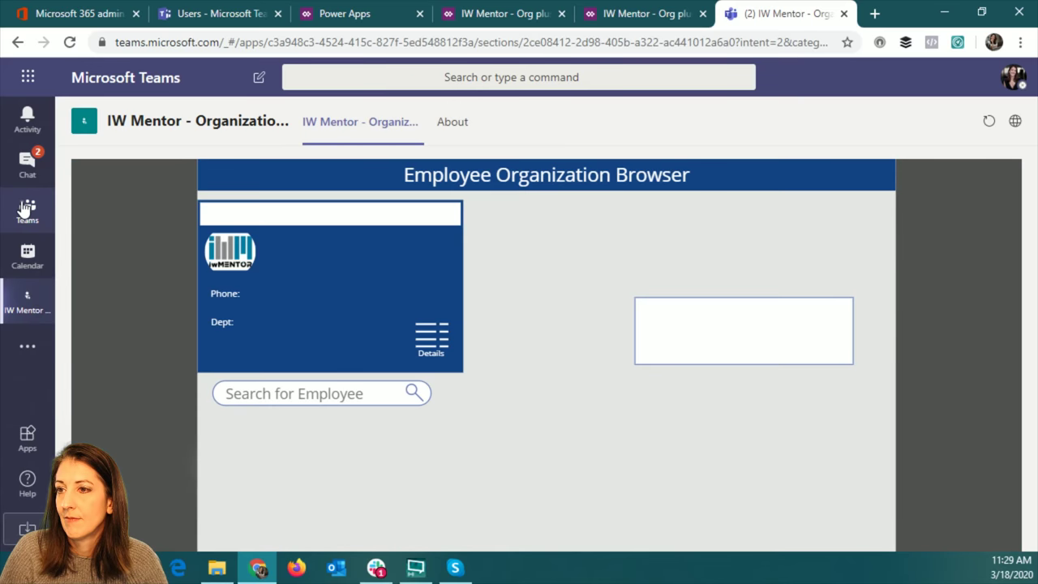
pyautogui.click(27, 212)
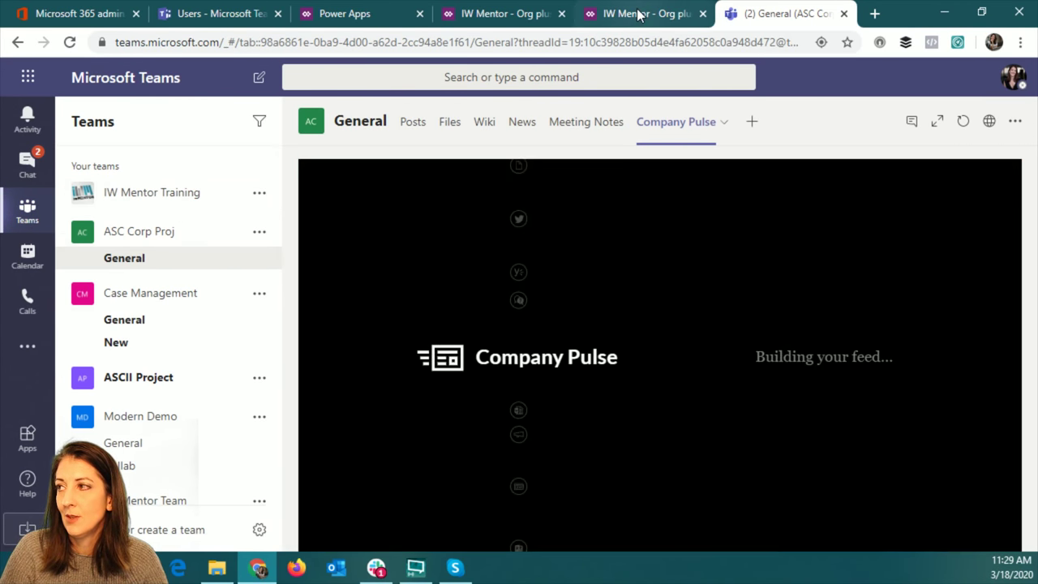
# Return to the running IW Mentor - Org plus Teams app and choose the Field Office #22 team.
pyautogui.click(640, 13)
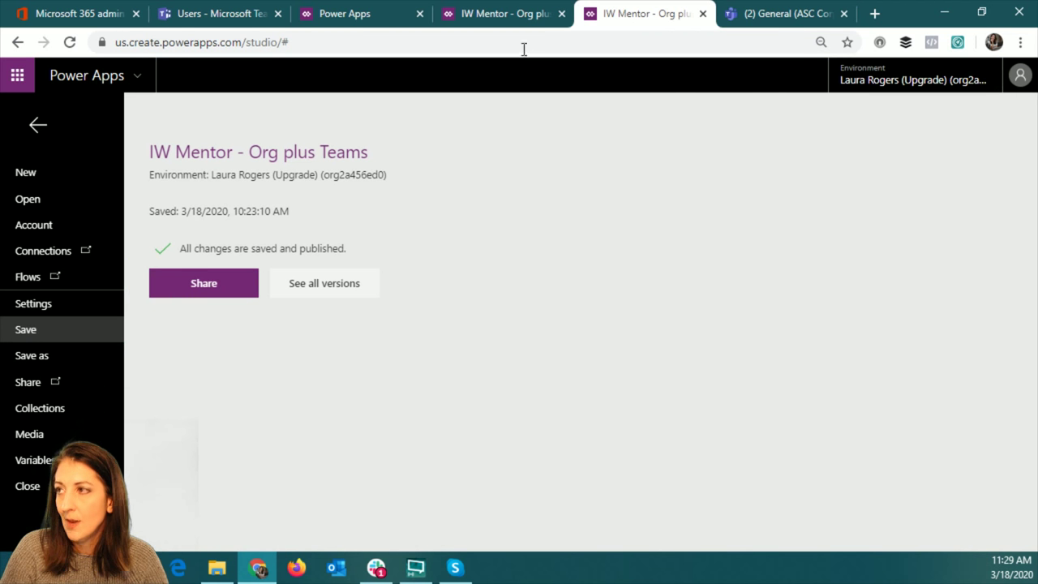
pyautogui.click(507, 14)
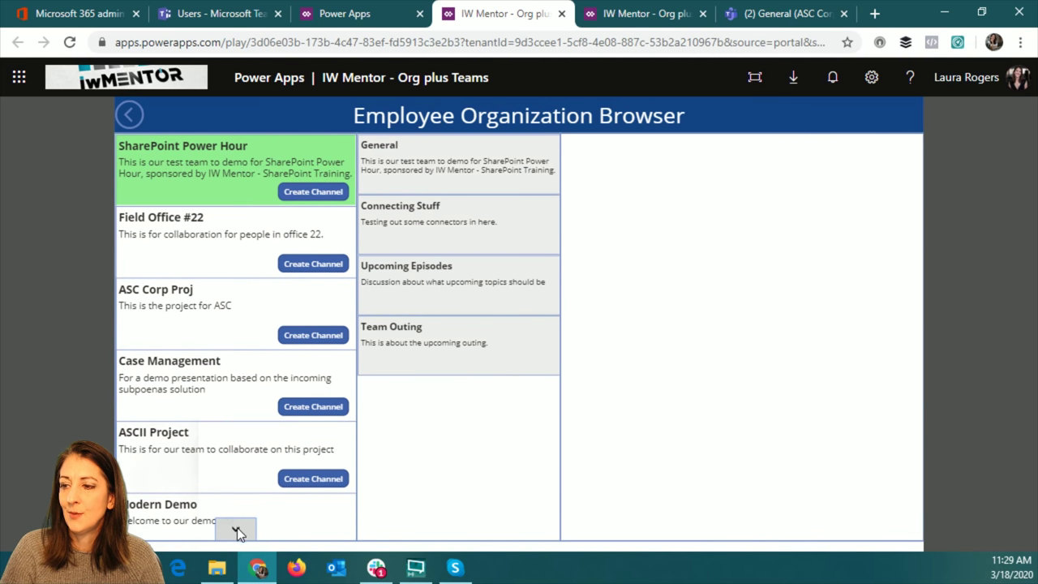
pyautogui.click(241, 254)
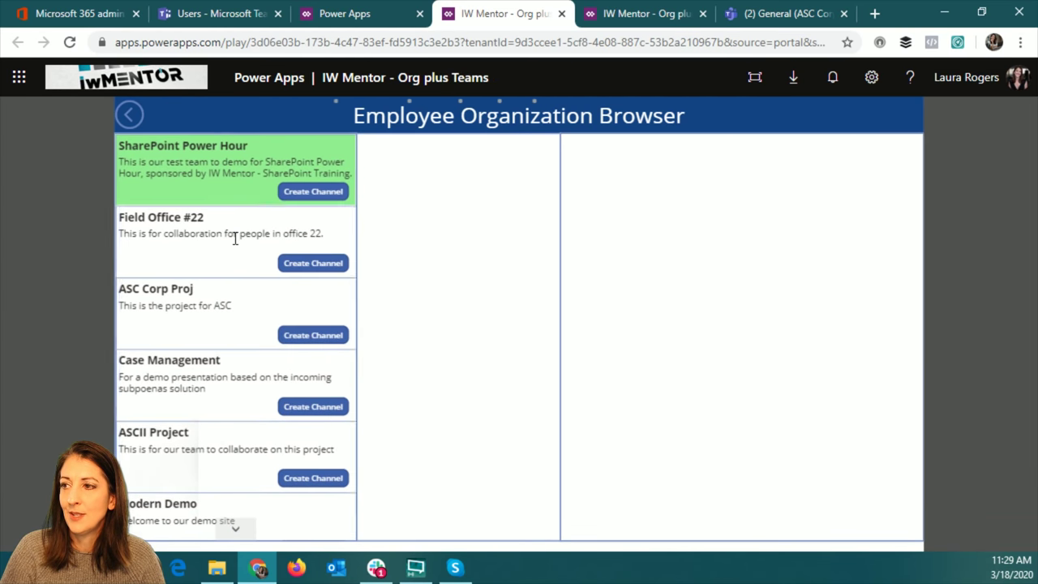
# Set the Windows display resolution to 1920 × 1080, keep the change, and return to the running app.
pyautogui.click(944, 12)
pyautogui.rightClick(467, 328)
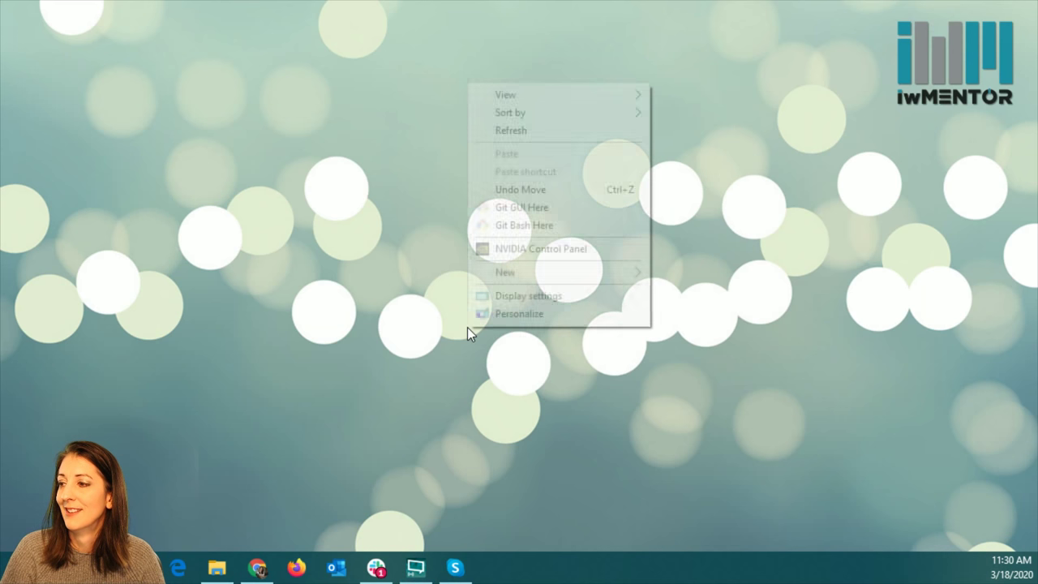
pyautogui.click(523, 295)
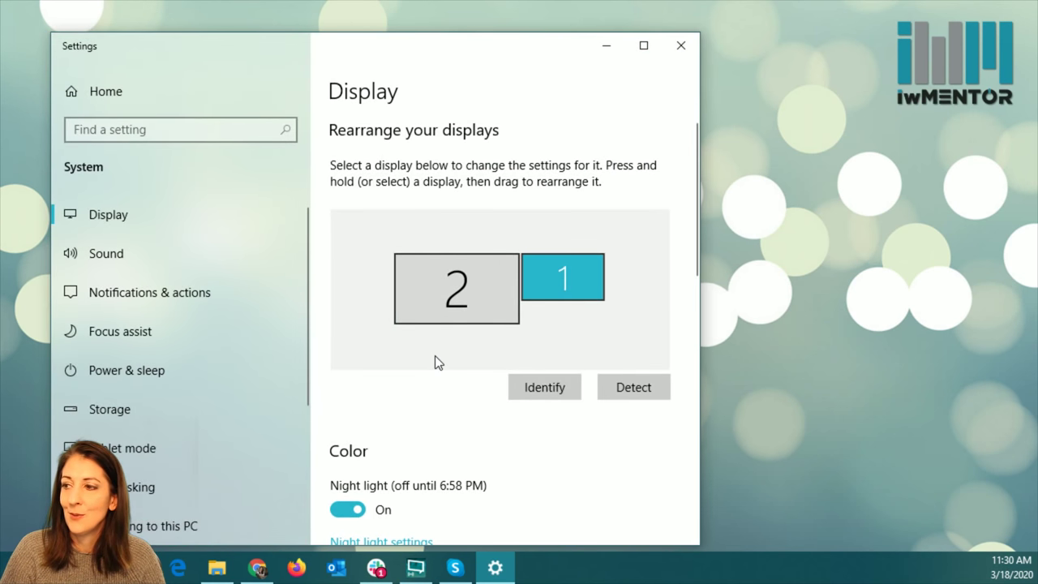
pyautogui.scroll(-5, 434, 355)
pyautogui.click(432, 491)
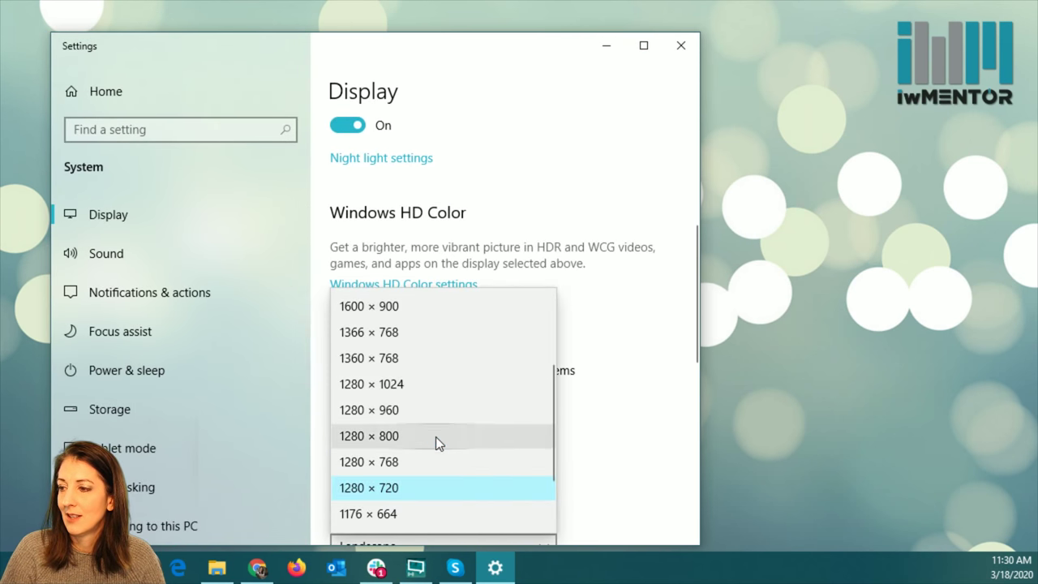
pyautogui.scroll(3, 438, 398)
pyautogui.click(442, 310)
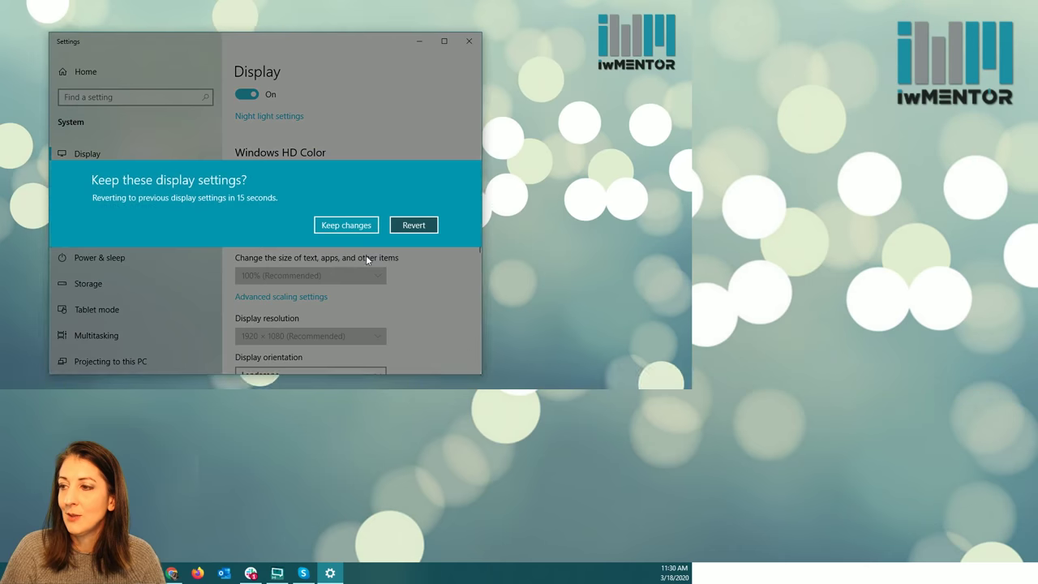
pyautogui.click(343, 223)
pyautogui.click(469, 42)
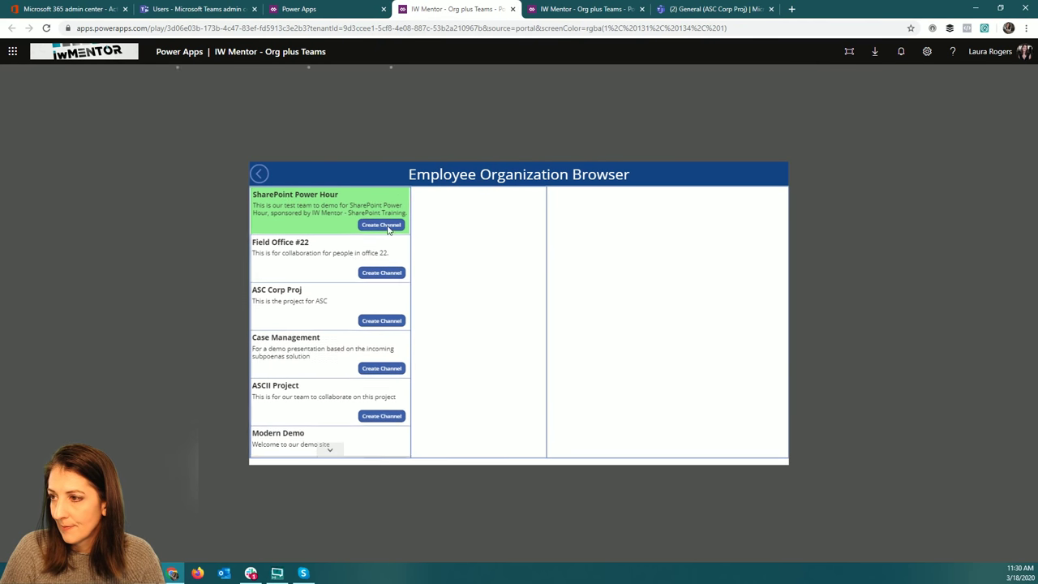
# Reload the Employee Organization Browser app, go to My Teams and show the channels of Field Office #22.
pyautogui.click(46, 28)
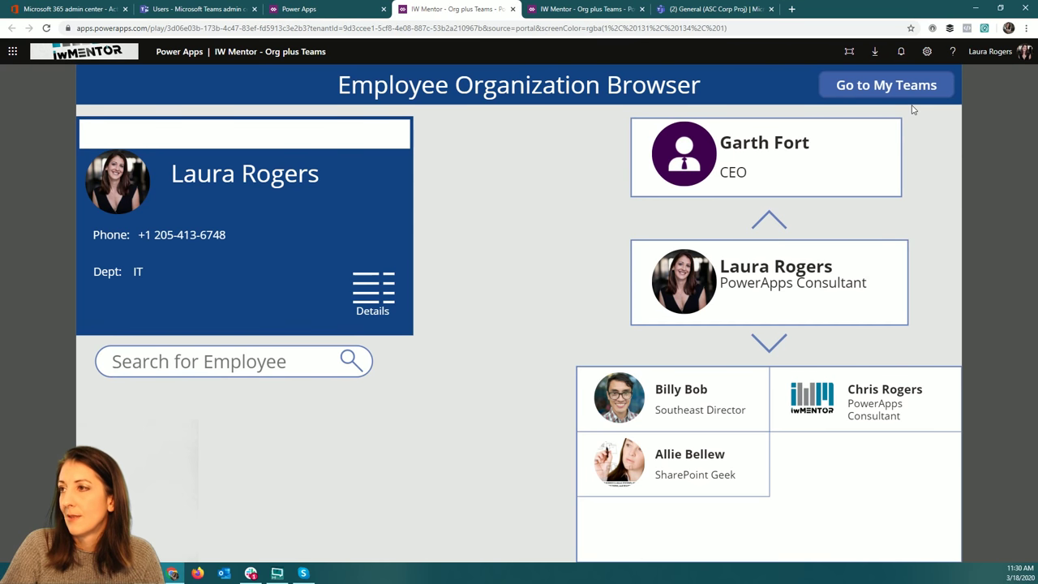
pyautogui.click(889, 87)
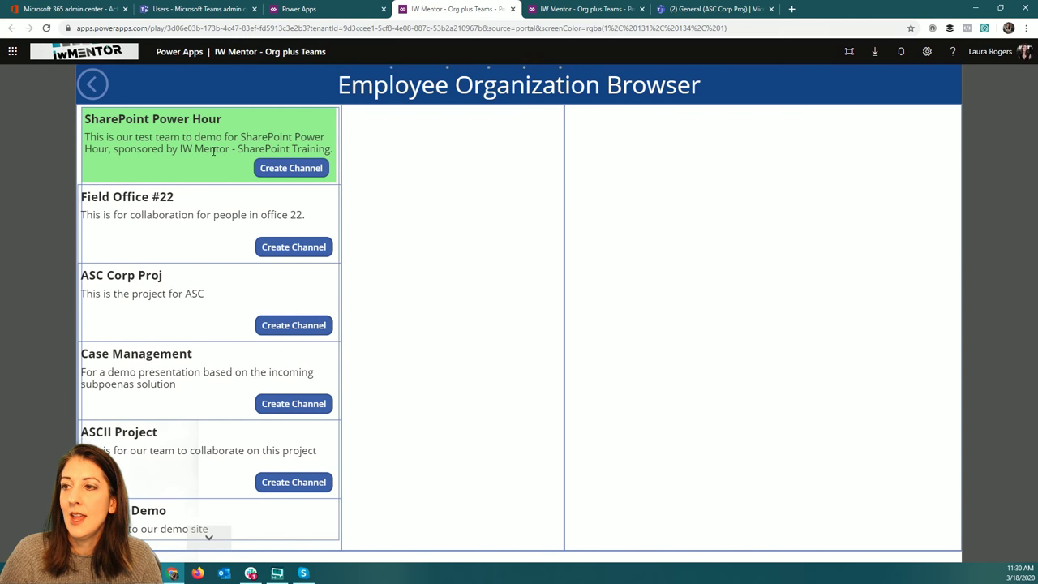
pyautogui.click(195, 217)
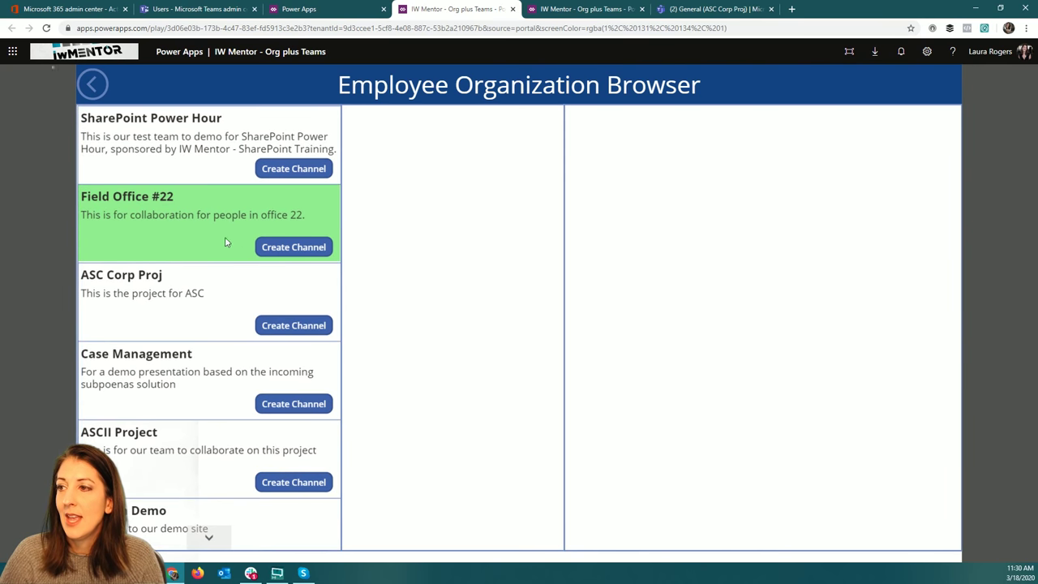
pyautogui.click(197, 230)
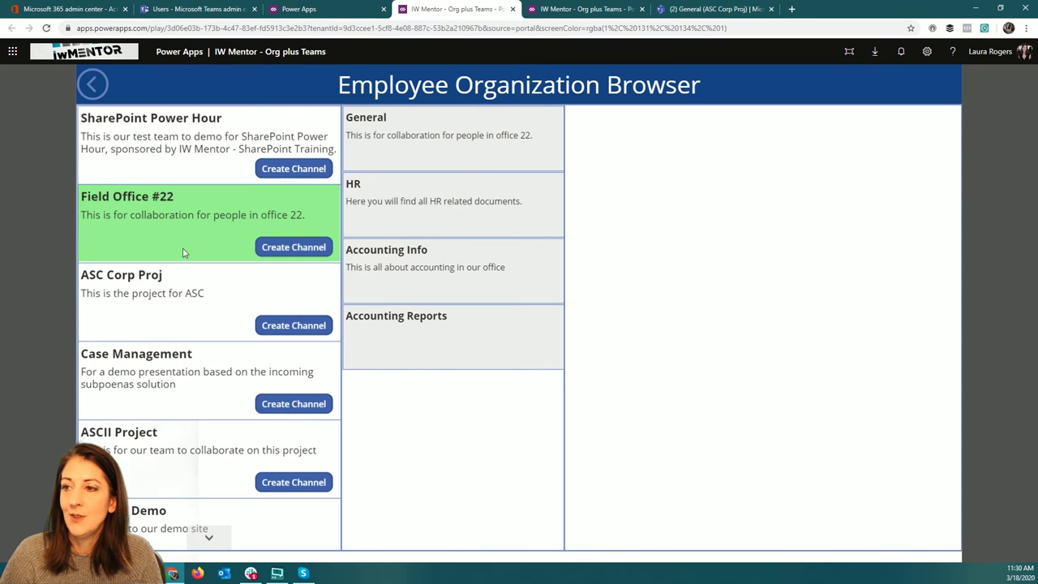
# Compare the Field Office #22 channels in Microsoft Teams with the app, and open its General channel's messages in the app.
pyautogui.click(703, 10)
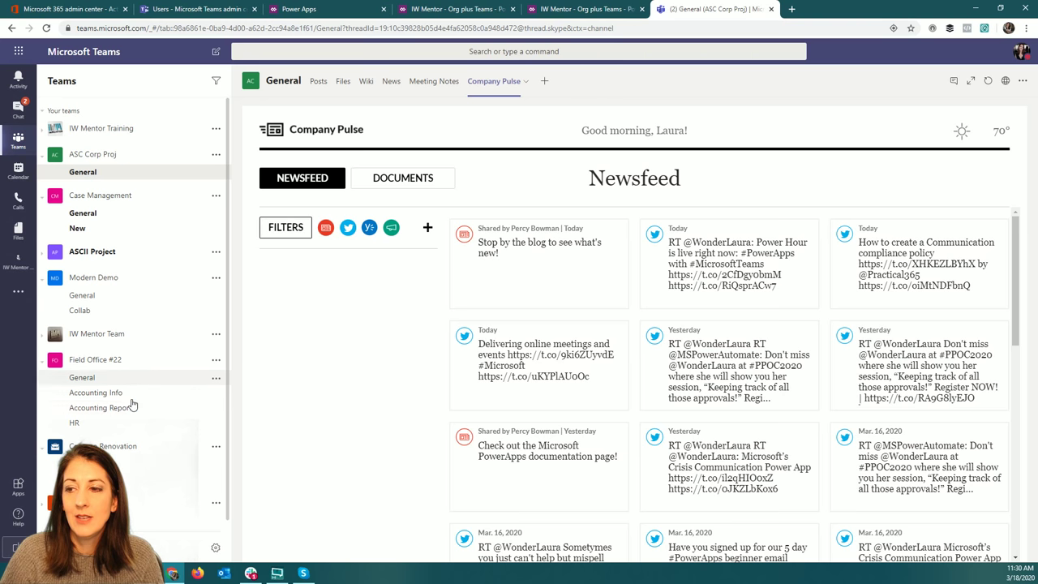
pyautogui.click(470, 11)
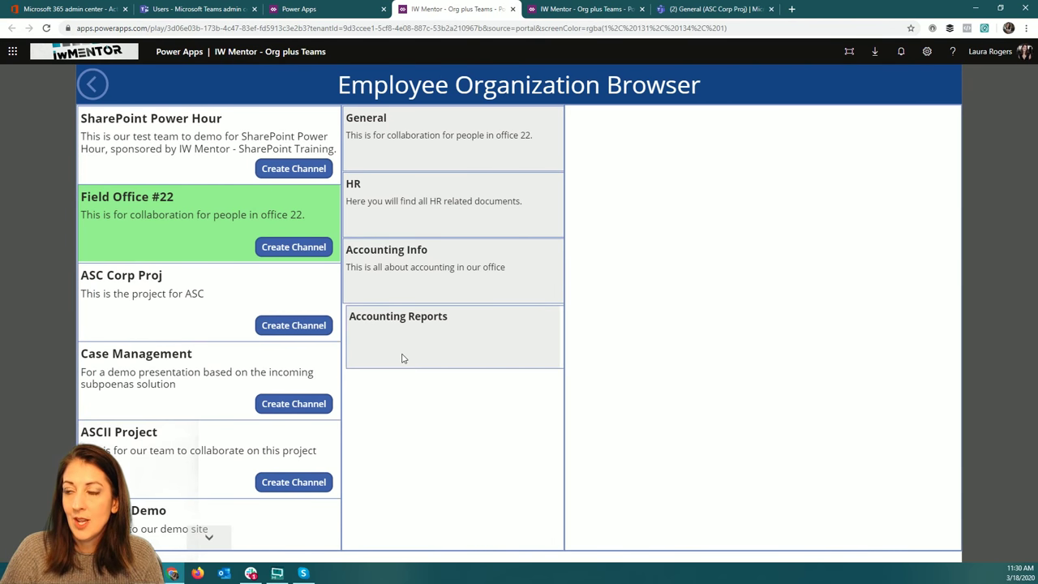
pyautogui.click(444, 139)
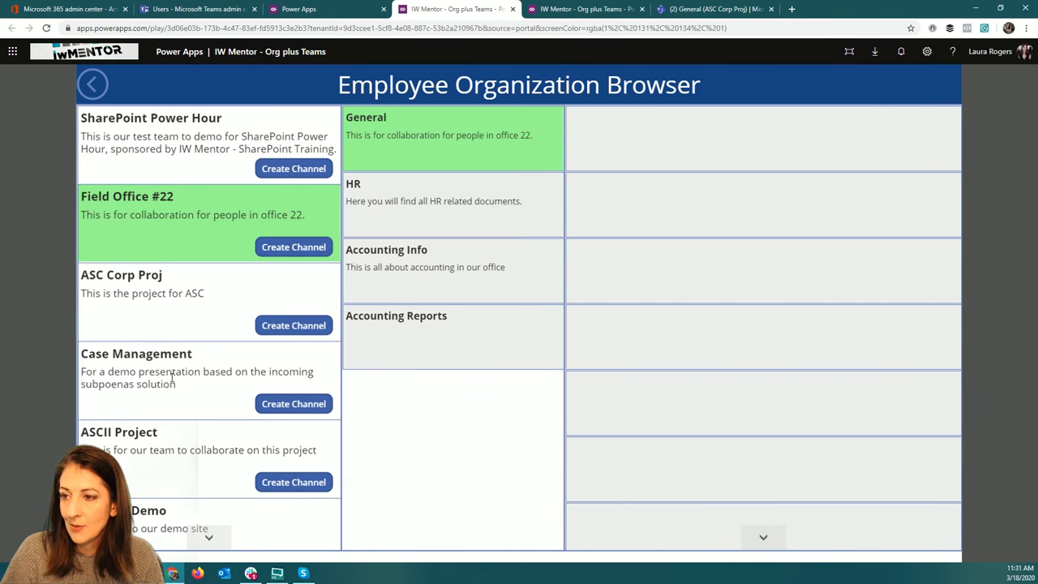
# Select the SharePoint Power Hour team, dismiss the error and account pane, and view its General and Connecting Stuff channels.
pyautogui.click(178, 132)
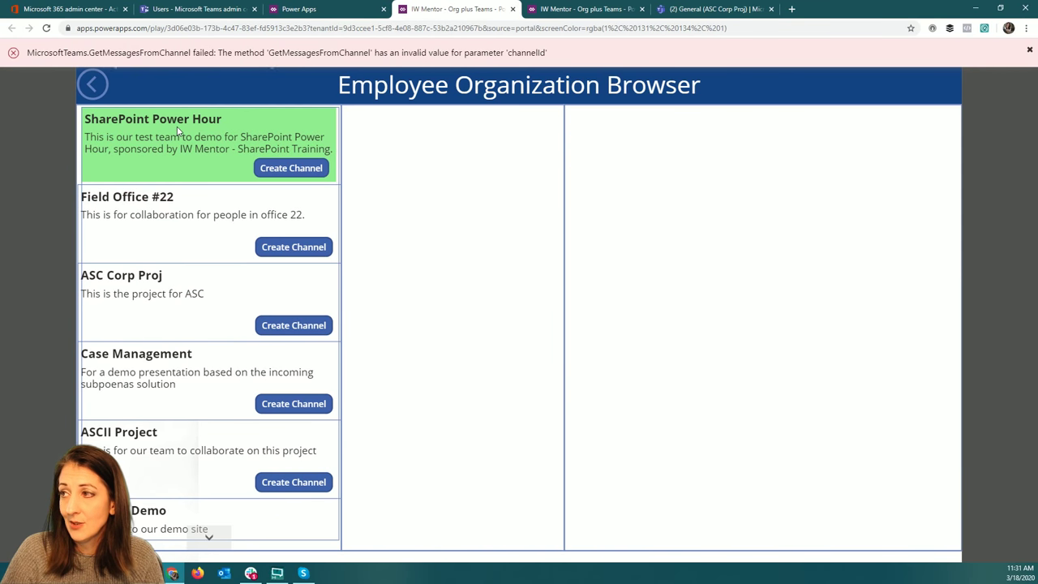
pyautogui.click(1029, 52)
pyautogui.click(1025, 51)
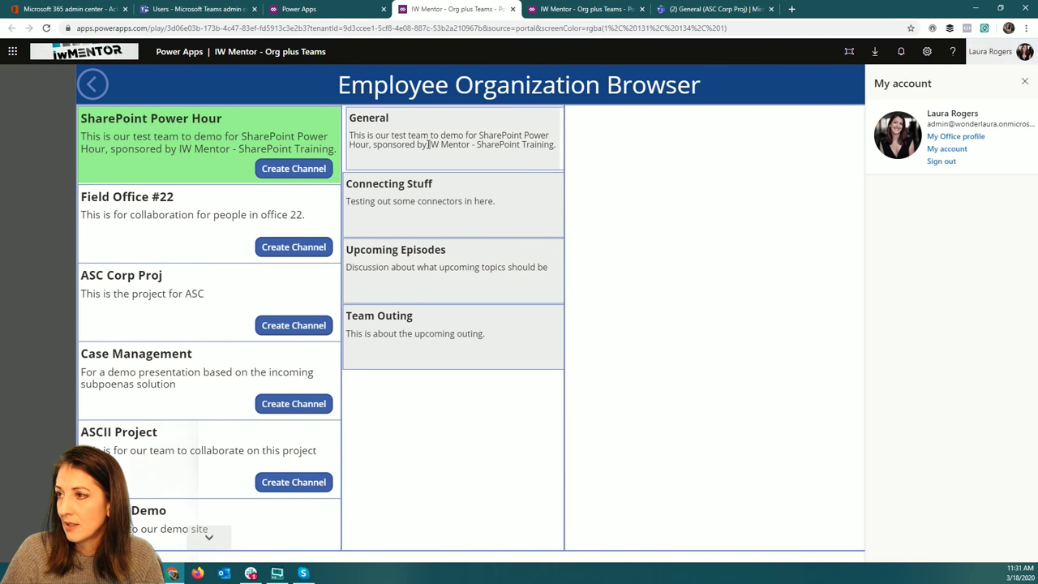
pyautogui.click(428, 144)
pyautogui.click(1024, 82)
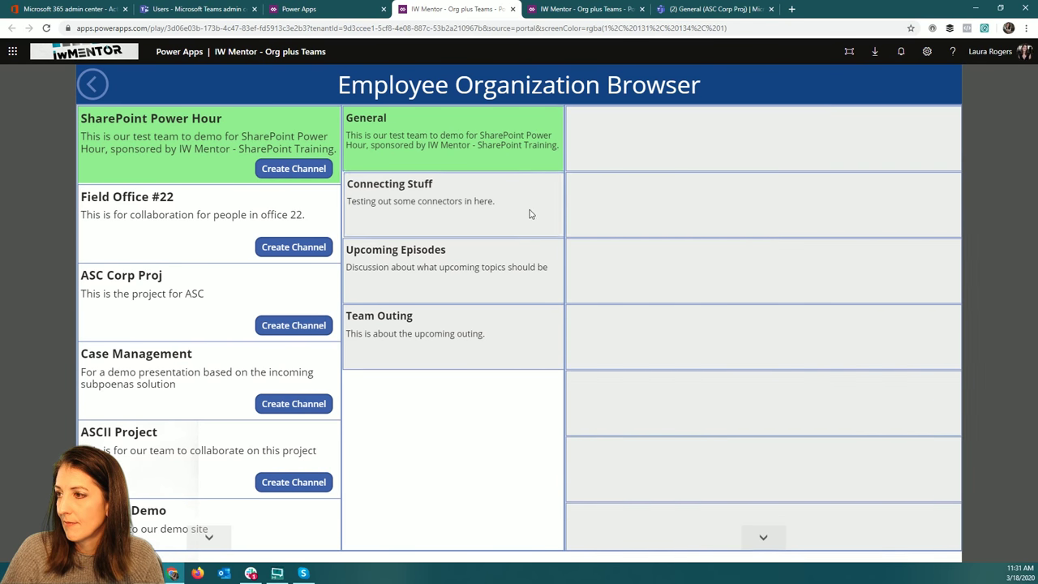
pyautogui.click(491, 212)
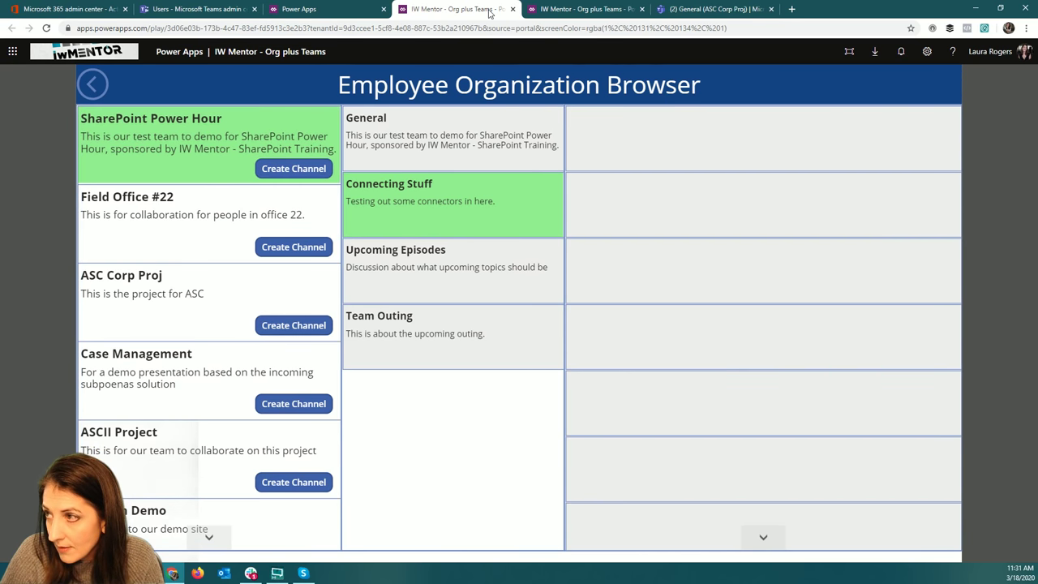
# Close the running app's browser tab and return to the IW Mentor - Org plus Teams editing canvas in Power Apps Studio.
pyautogui.click(513, 9)
pyautogui.click(332, 9)
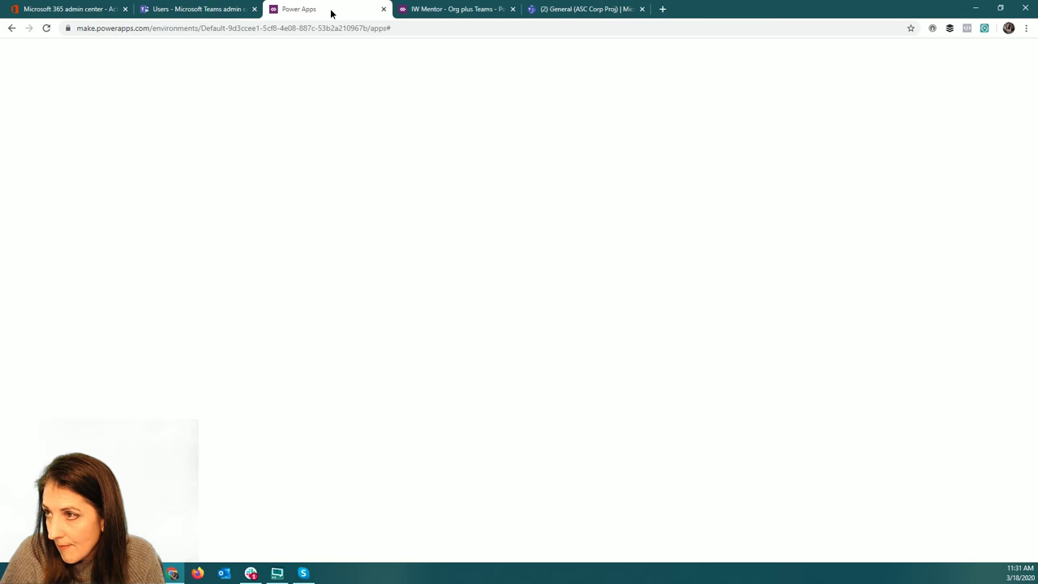
pyautogui.click(456, 10)
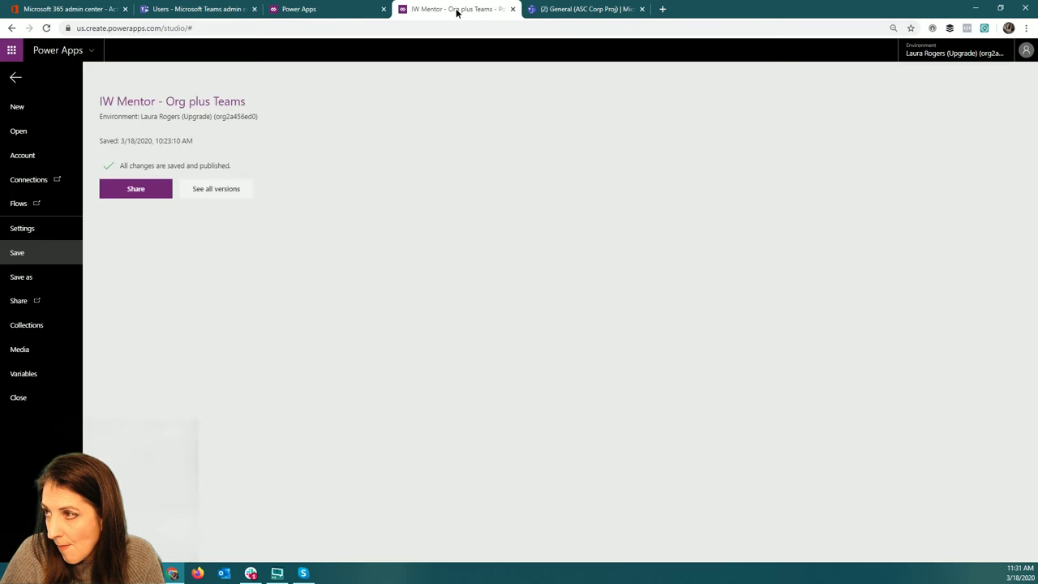
pyautogui.click(15, 77)
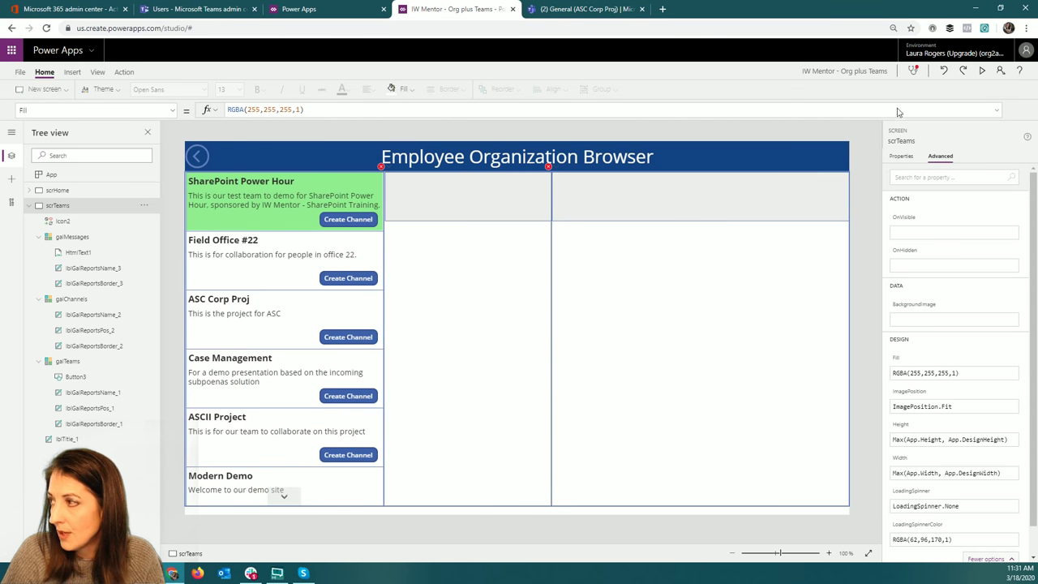
# Preview the app, select the Field Office #22 team to load its channels, and exit the preview.
pyautogui.click(982, 70)
pyautogui.click(190, 222)
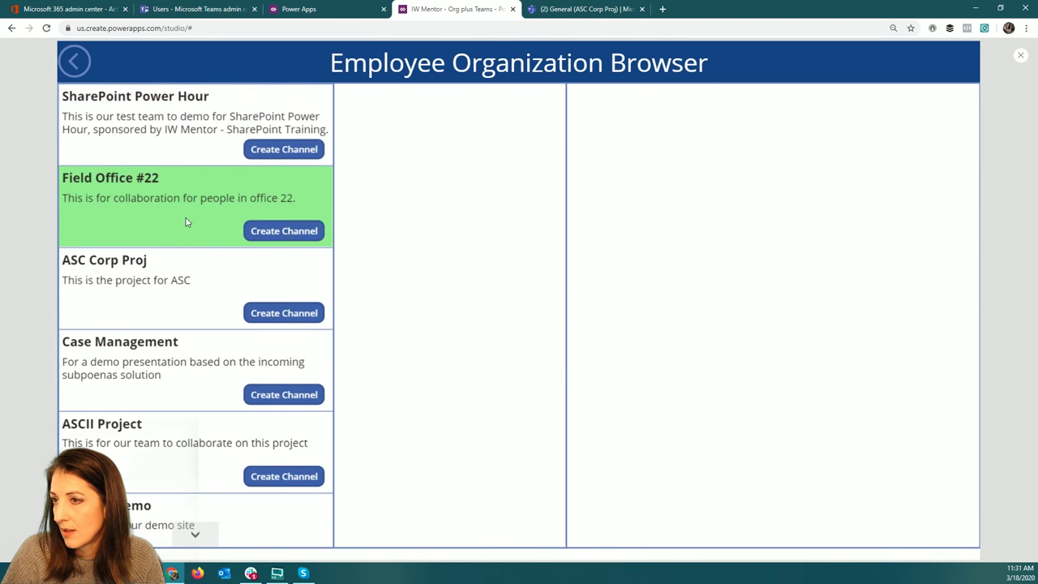
pyautogui.click(1020, 55)
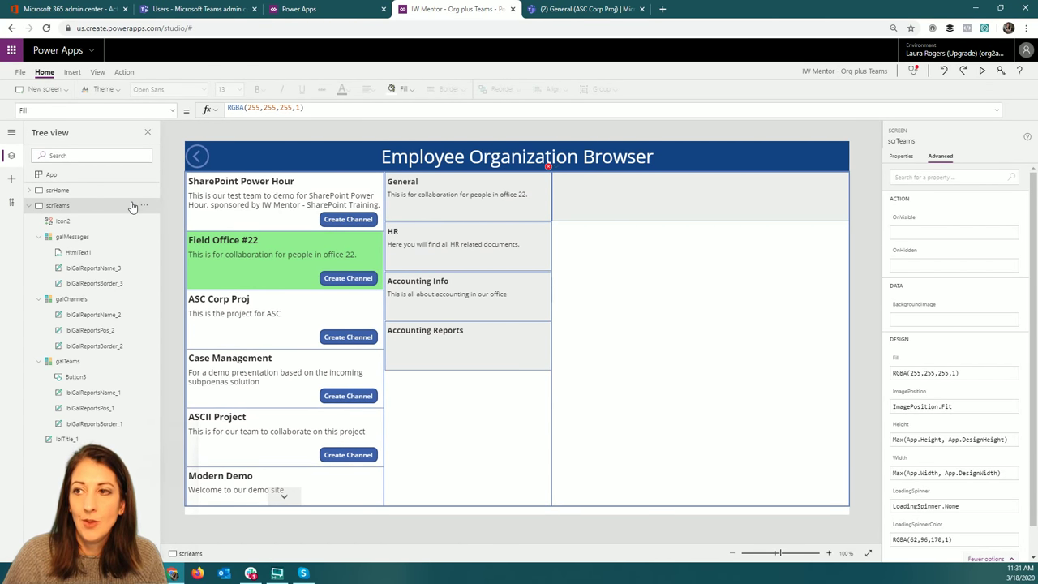
# Review the app's data sources, then close the list of connections.
pyautogui.click(97, 72)
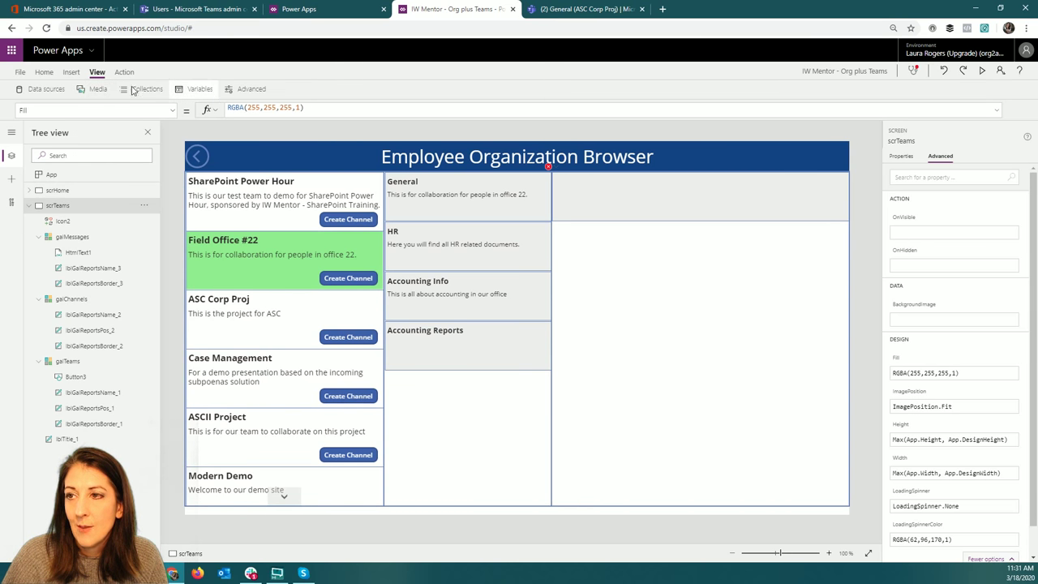
pyautogui.click(46, 90)
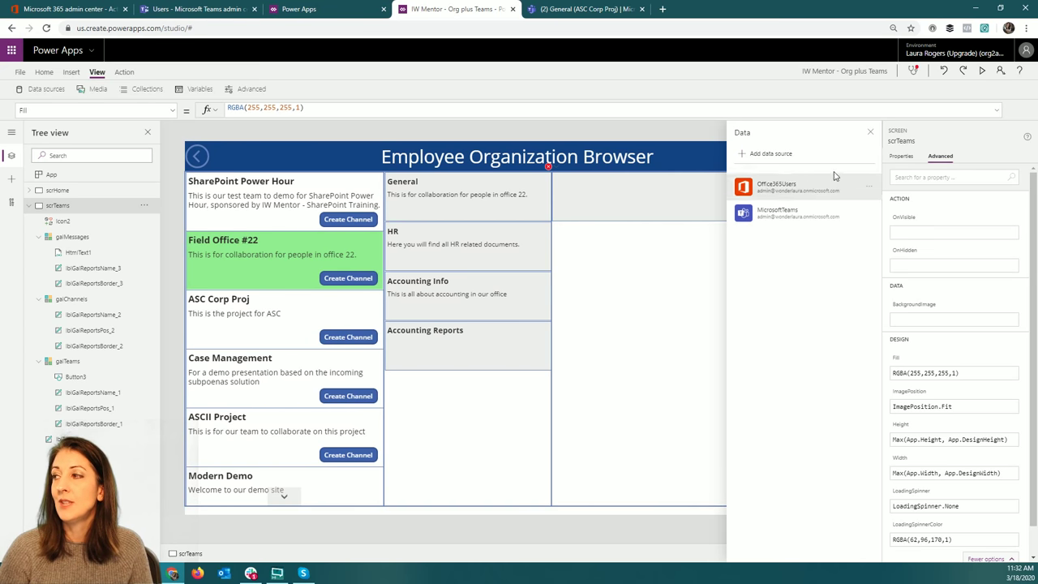
pyautogui.click(873, 135)
# Select the teams gallery galTeams and show the formula of its Items property.
pyautogui.click(271, 441)
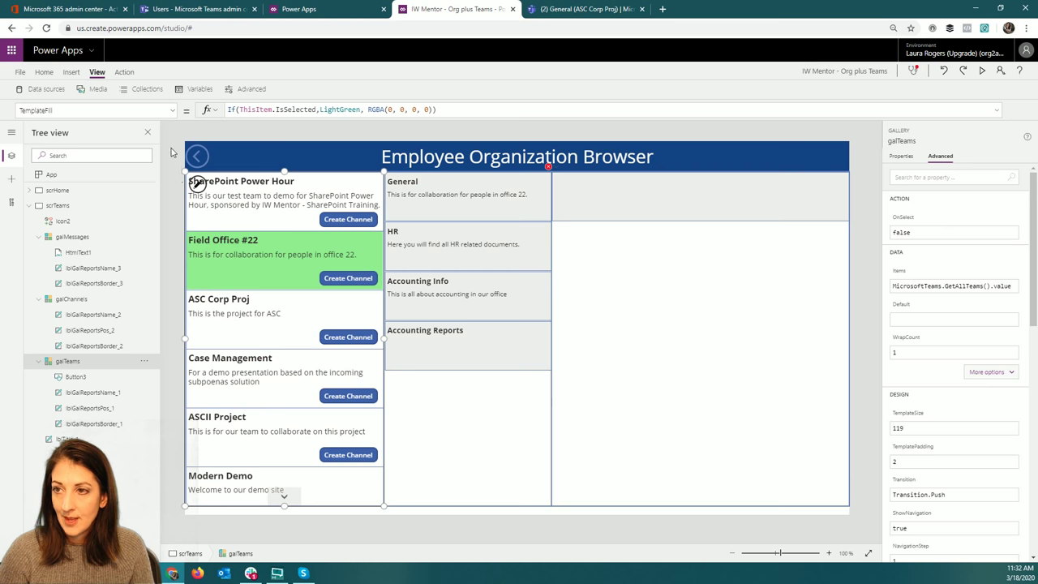
pyautogui.click(172, 110)
pyautogui.scroll(10, 151, 200)
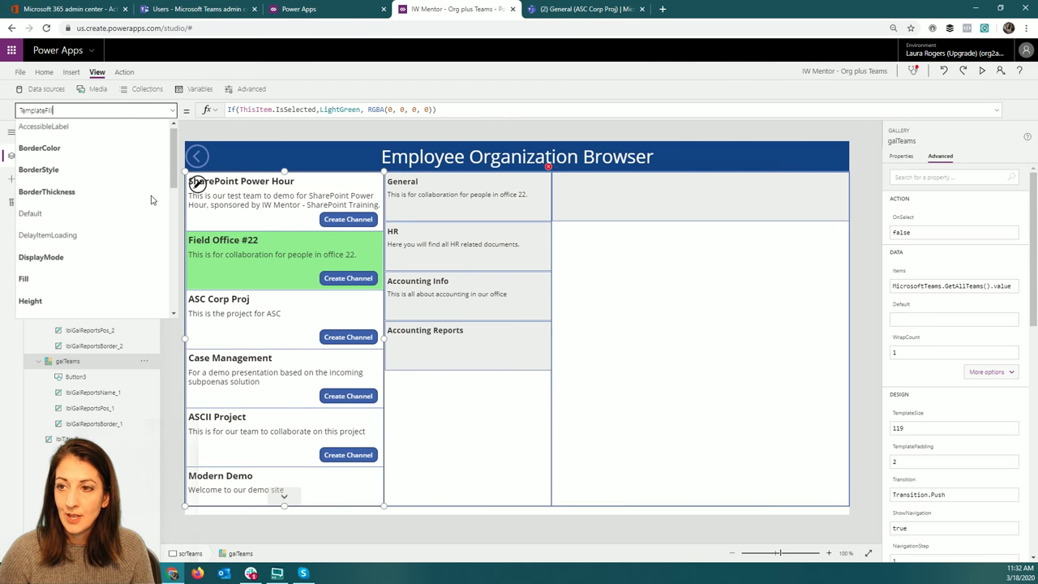
pyautogui.scroll(-2, 150, 199)
pyautogui.click(77, 290)
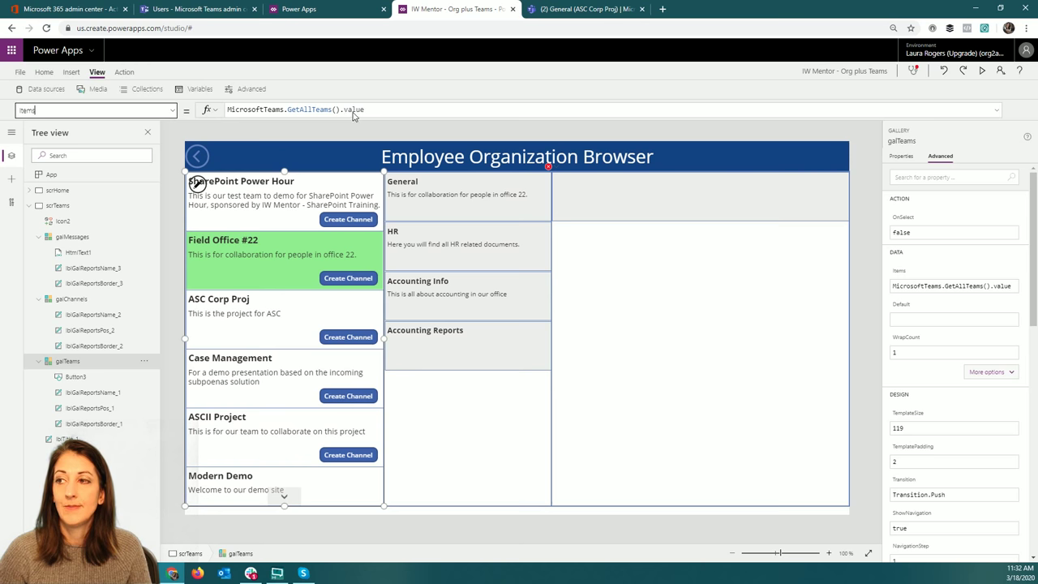
# Set the Windows display resolution to 1280 × 720, keep the change, and return to Power Apps Studio.
pyautogui.click(976, 8)
pyautogui.rightClick(508, 258)
pyautogui.click(516, 401)
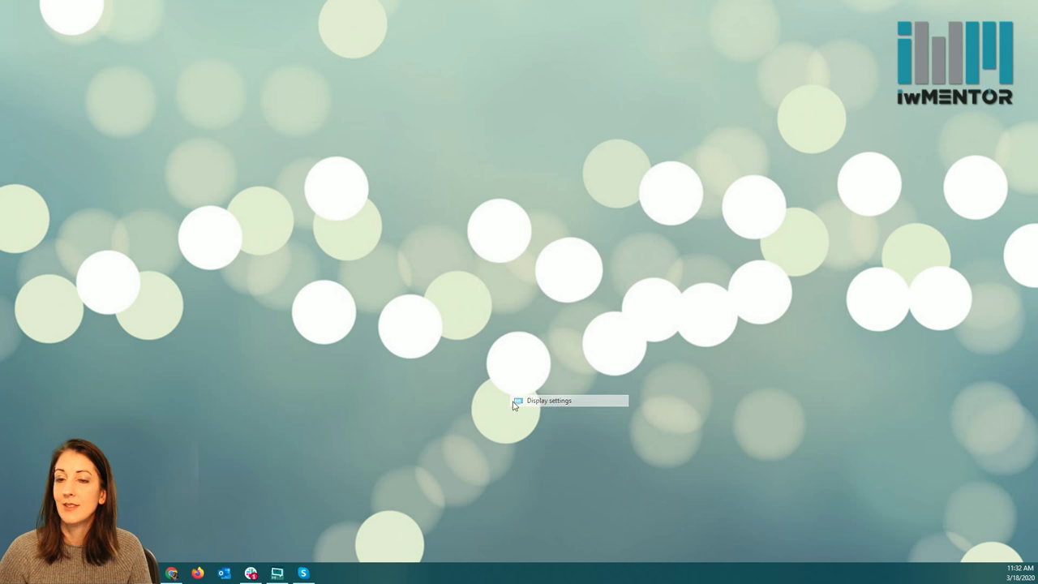
pyautogui.scroll(-2, 332, 236)
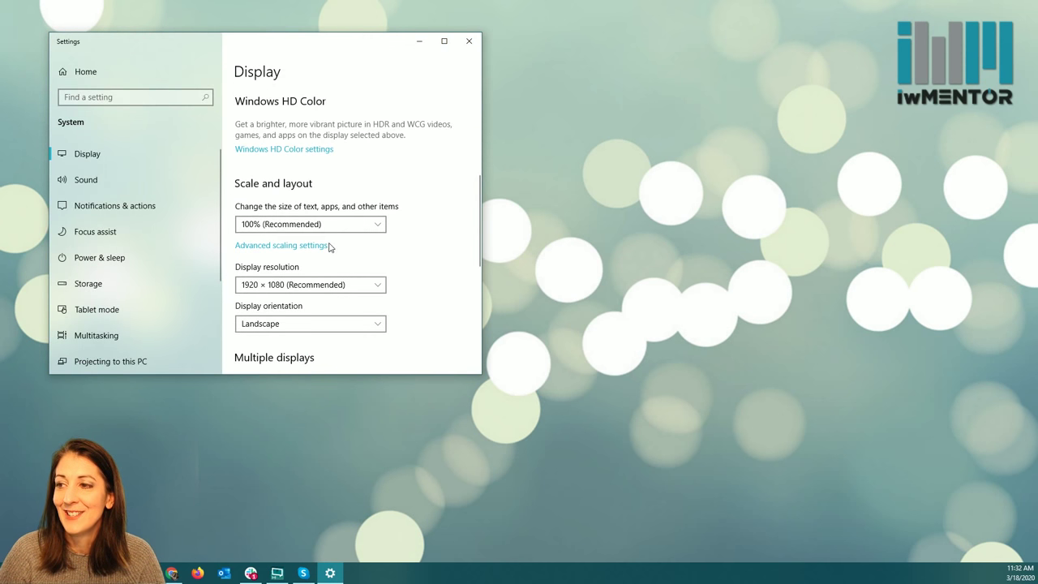
pyautogui.click(329, 284)
pyautogui.scroll(-1, 308, 330)
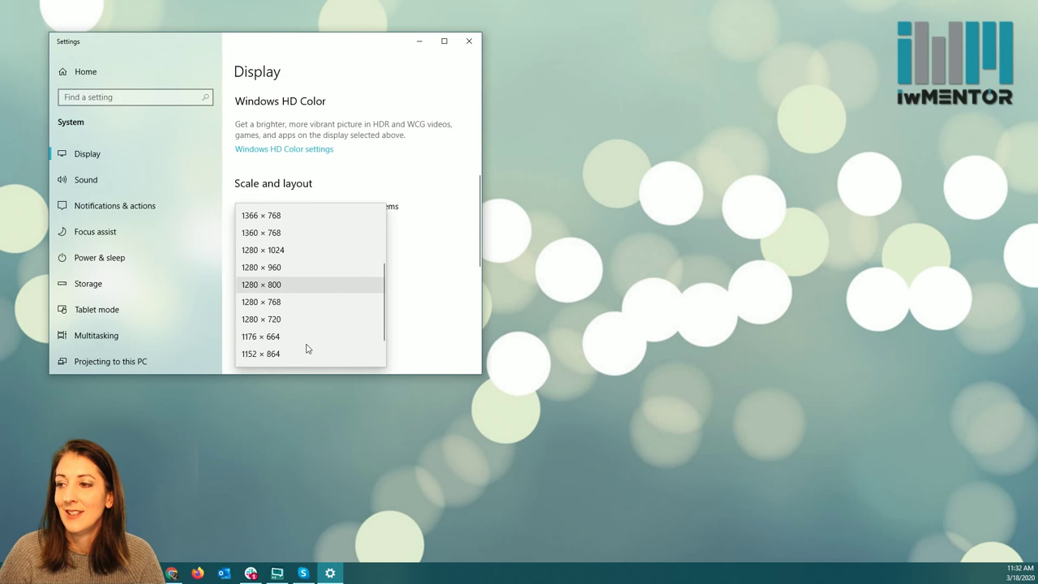
pyautogui.click(306, 321)
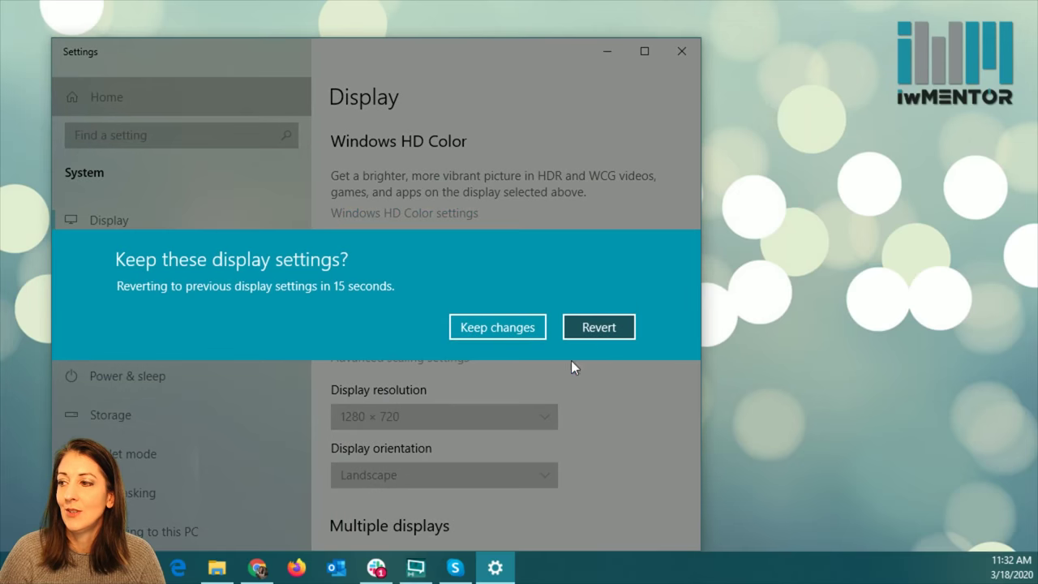
pyautogui.click(507, 327)
pyautogui.click(680, 51)
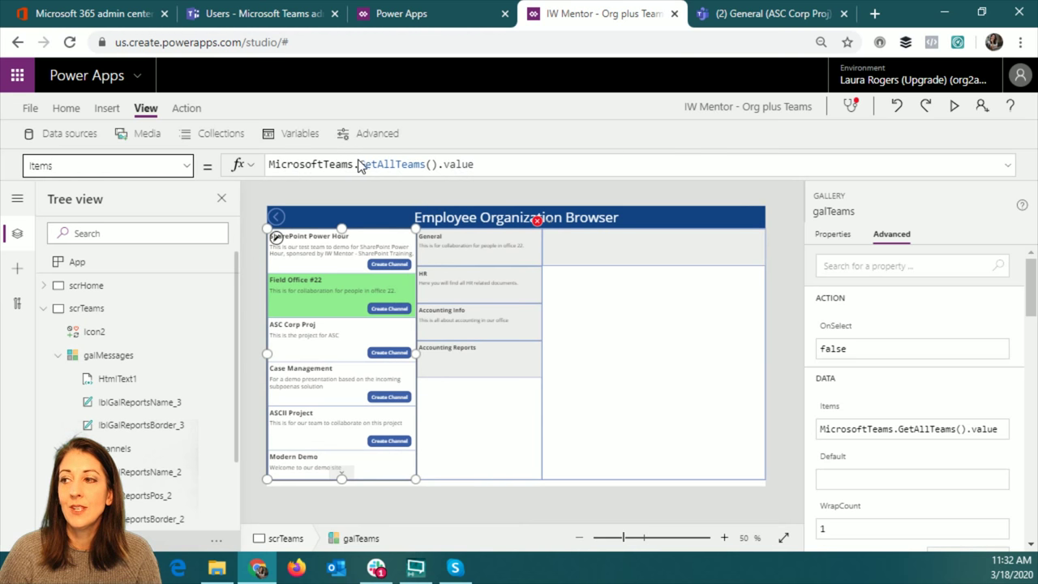
# Copy GetAllTeams().value from the galTeams Items formula and delete it, leaving only MicrosoftTeams. to list the connector's functions.
pyautogui.click(305, 164)
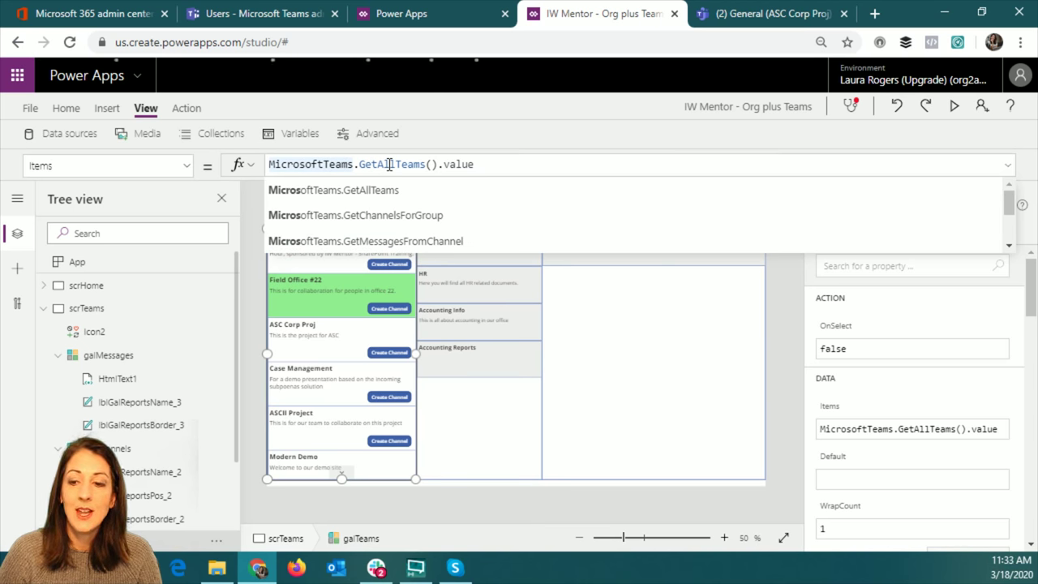
pyautogui.click(361, 165)
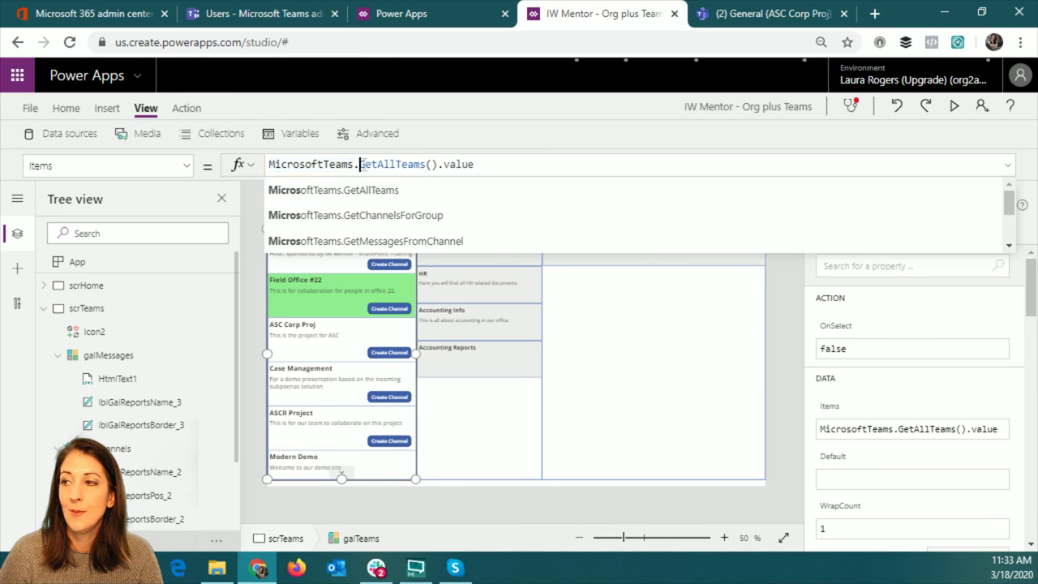
pyautogui.moveTo(361, 164); pyautogui.dragTo(531, 162)
pyautogui.hotkey('ctrl', 'c')
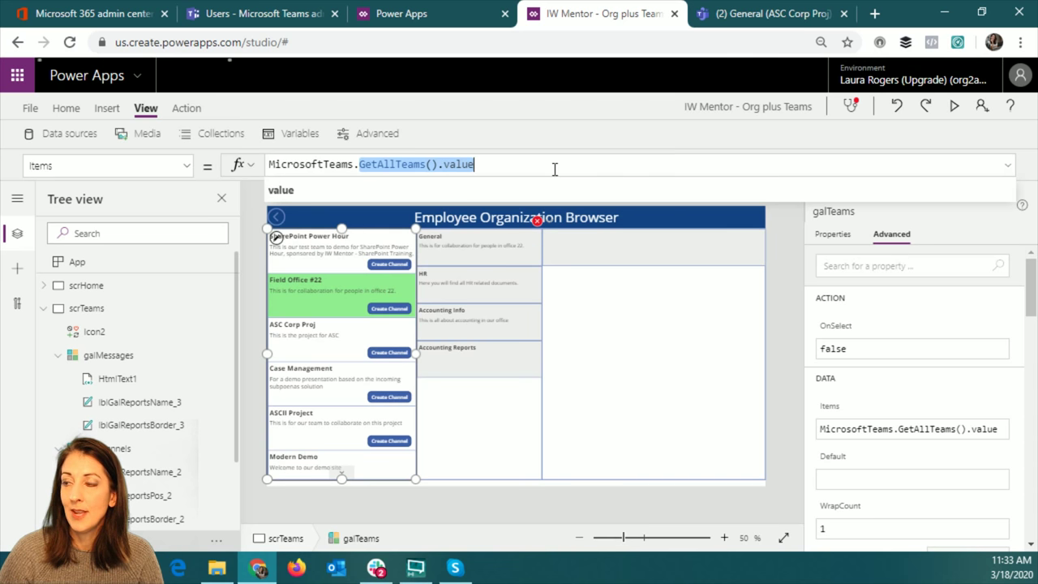
pyautogui.press('BackSpace')
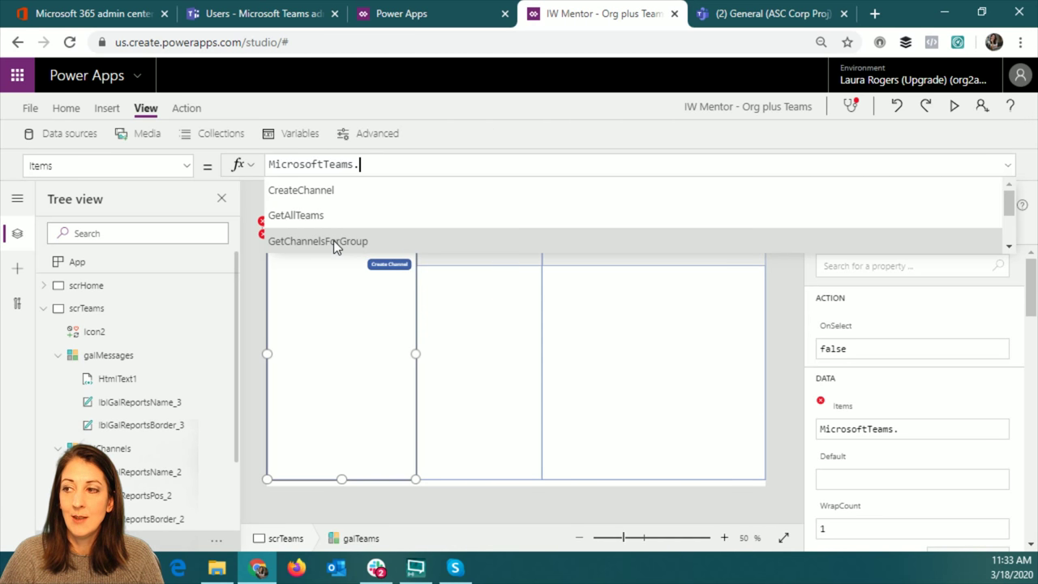
# Look through the functions suggested for MicrosoftTeams and put GetAllTeams().value back into the galTeams Items formula.
pyautogui.scroll(-1, 334, 240)
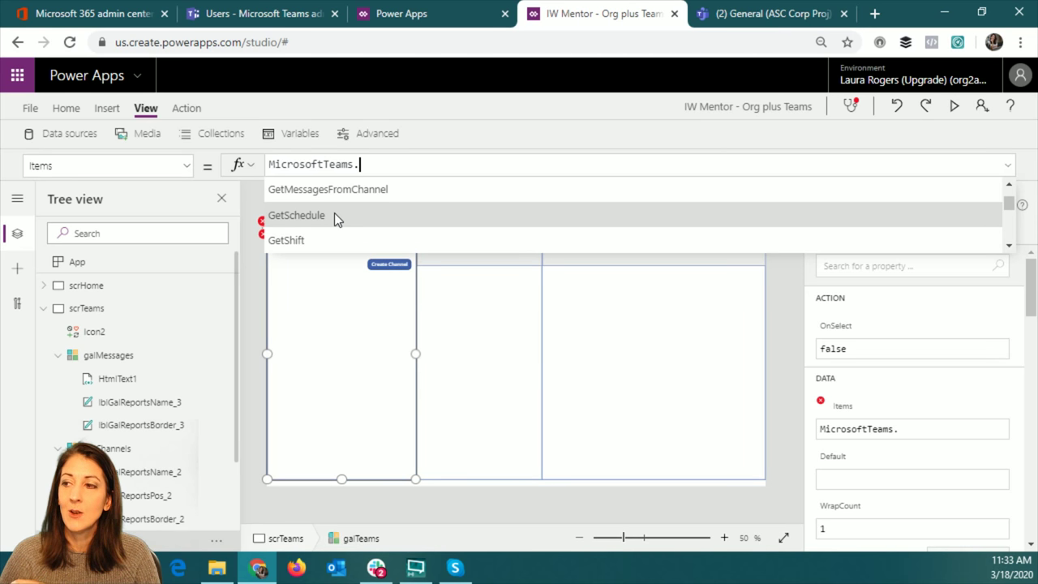
pyautogui.scroll(-1, 338, 213)
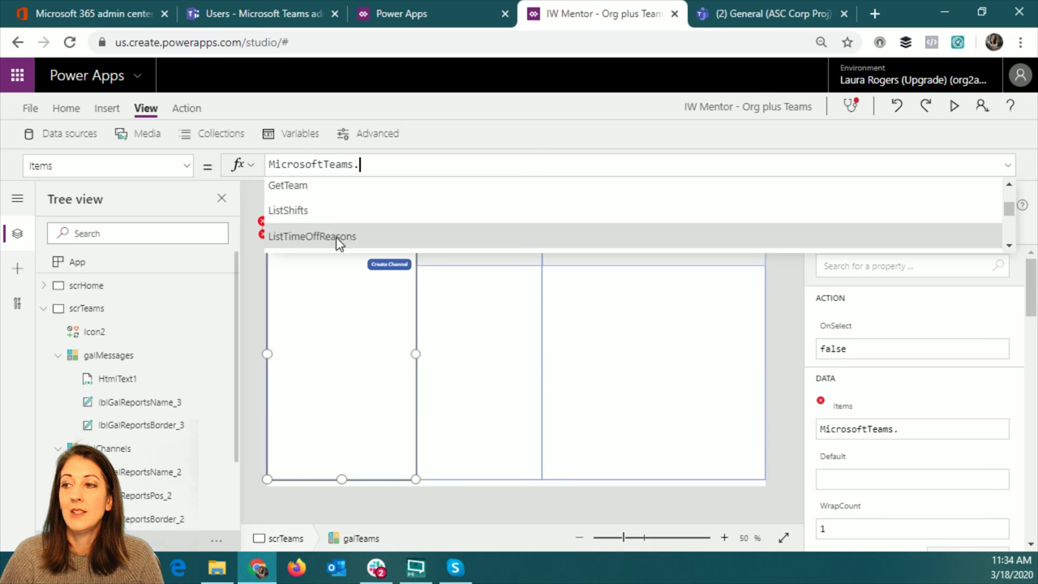
pyautogui.scroll(-1, 336, 236)
pyautogui.scroll(-1, 341, 214)
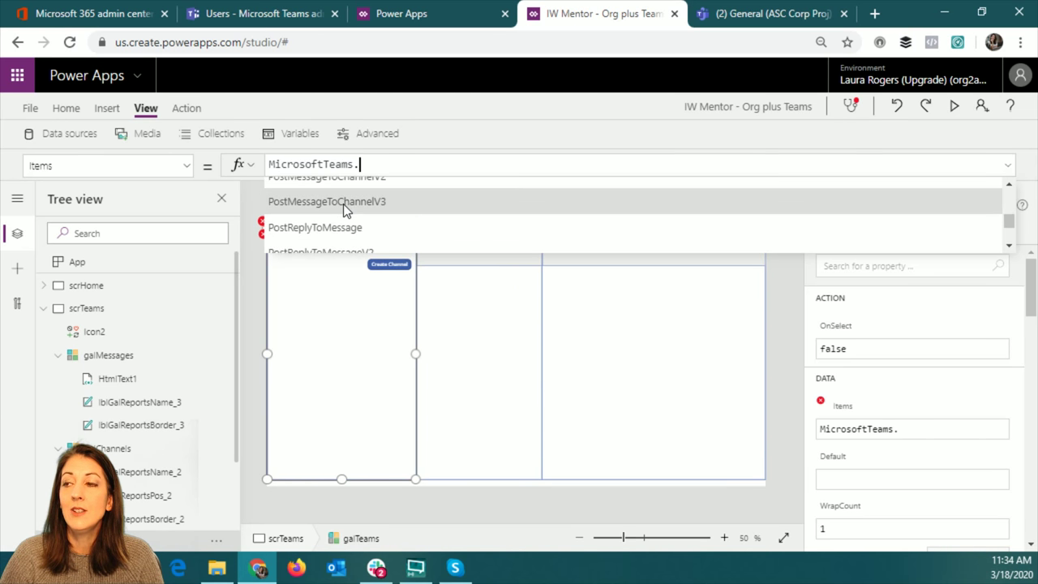
pyautogui.scroll(-1, 329, 209)
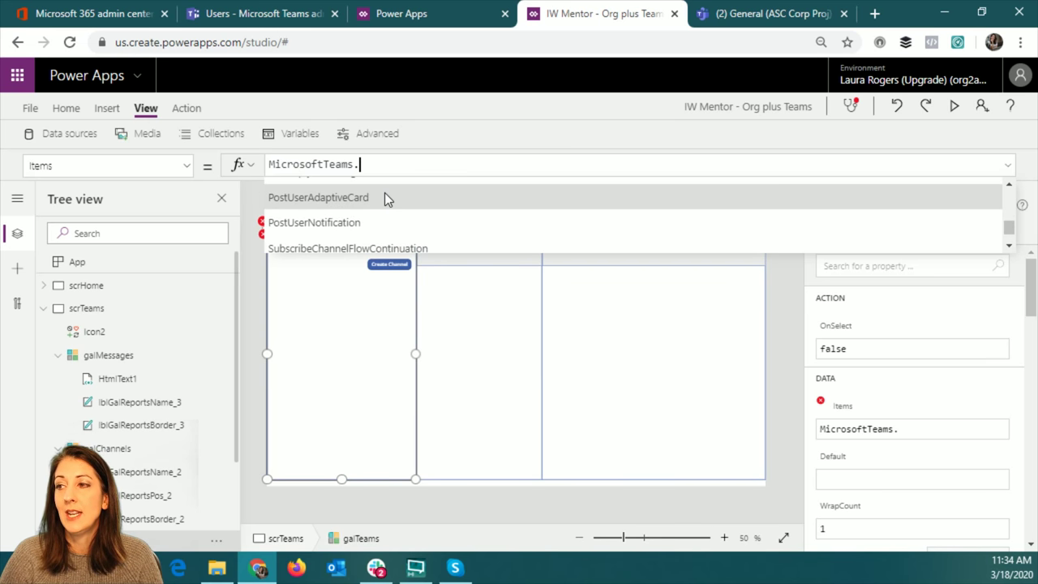
pyautogui.scroll(-2, 384, 193)
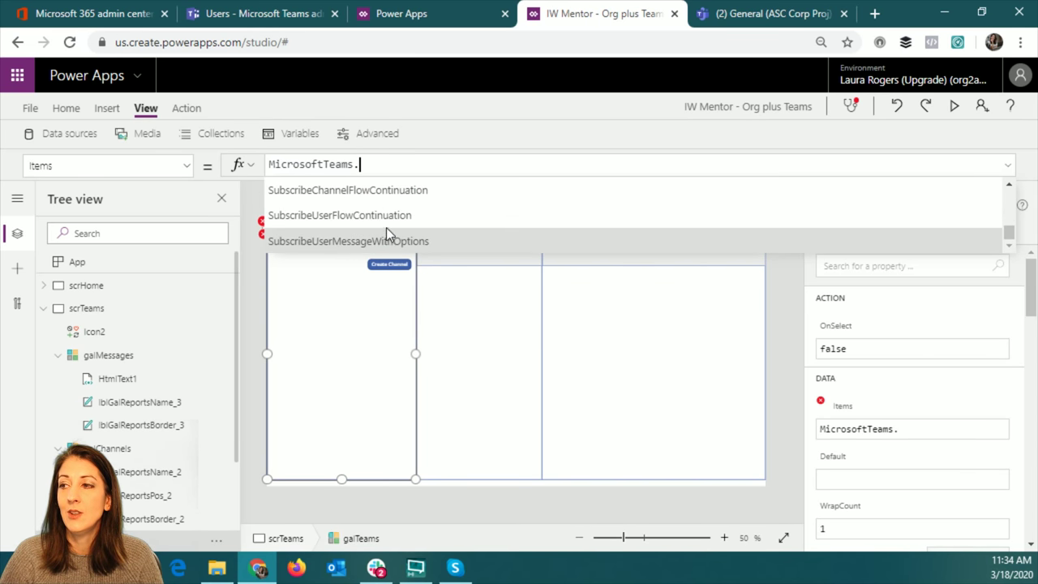
pyautogui.scroll(10, 386, 229)
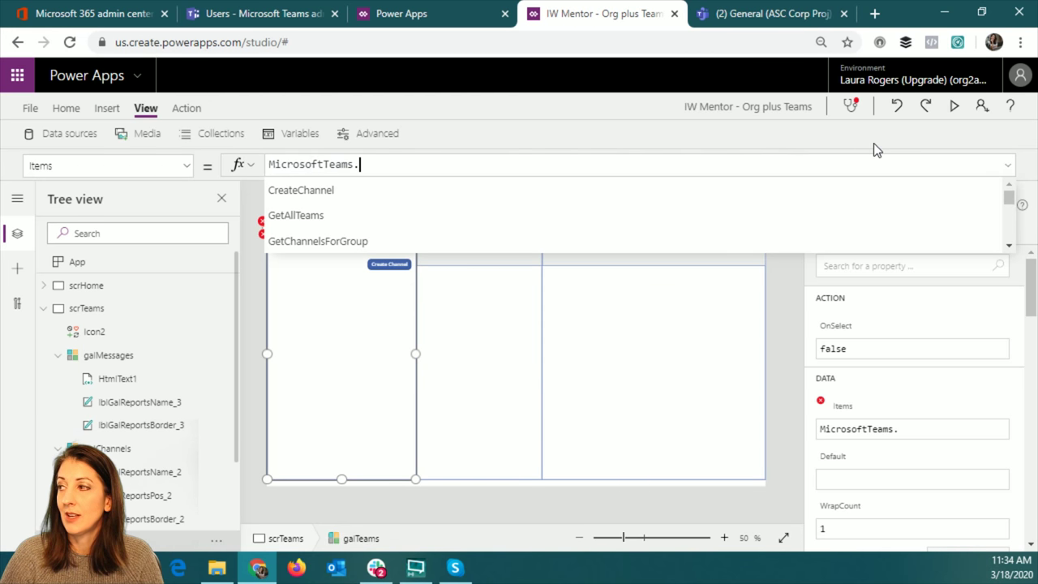
pyautogui.hotkey('ctrl', 'v')
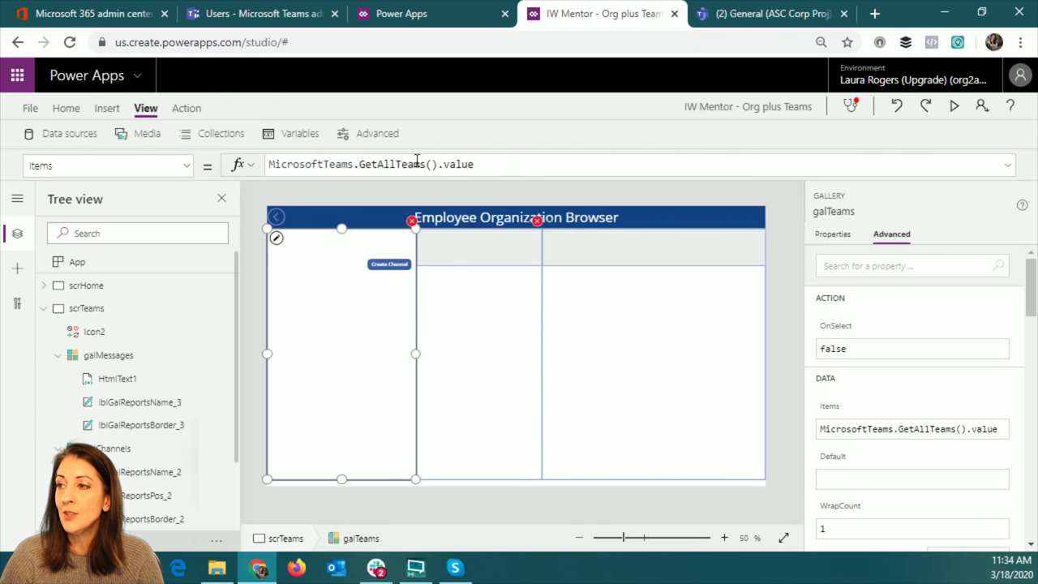
# Run the app preview again with the reloaded teams, choose Field Office #22, and leave the preview.
pyautogui.click(955, 108)
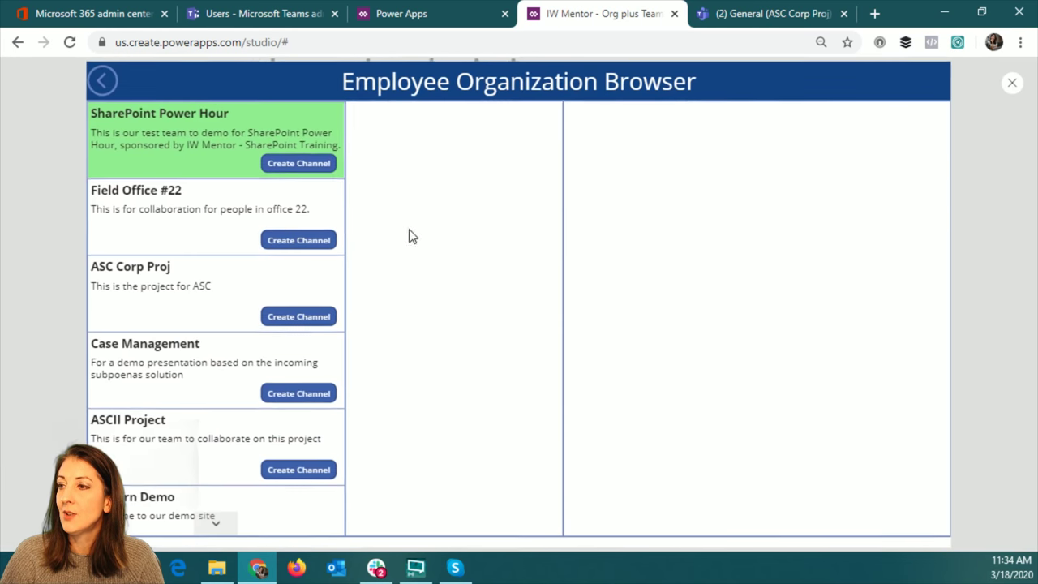
pyautogui.click(186, 215)
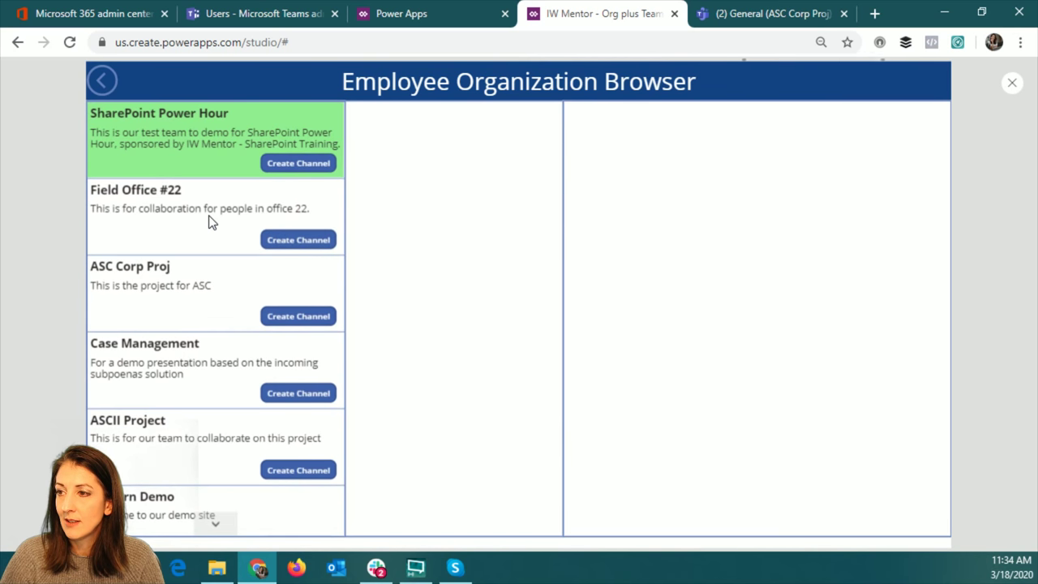
pyautogui.click(210, 217)
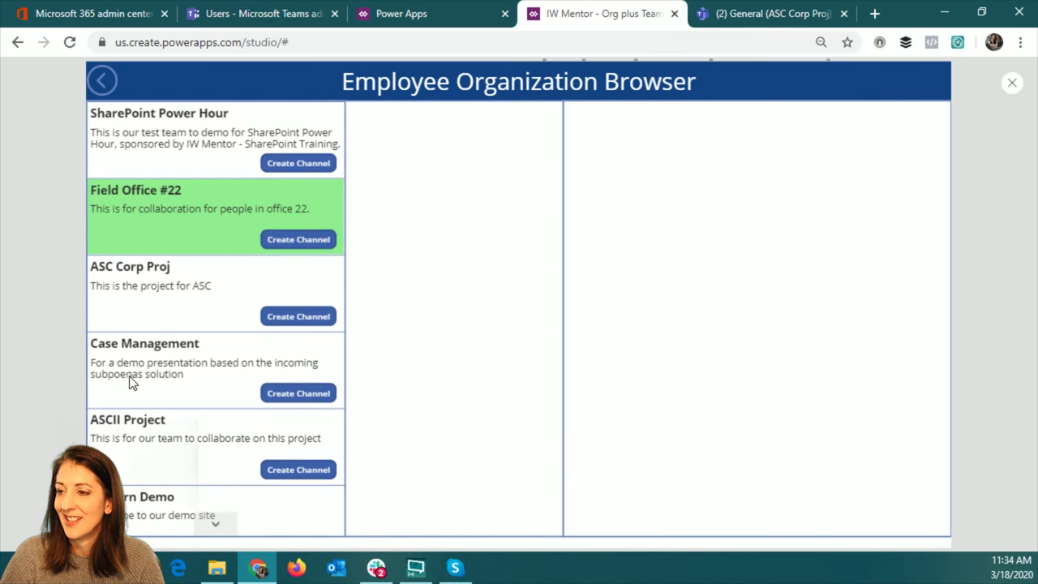
pyautogui.click(1012, 84)
# Show the Items formula of galChannels in full screen and examine its GetChannelsForGroup function and the galTeams.Selected.id argument.
pyautogui.click(497, 406)
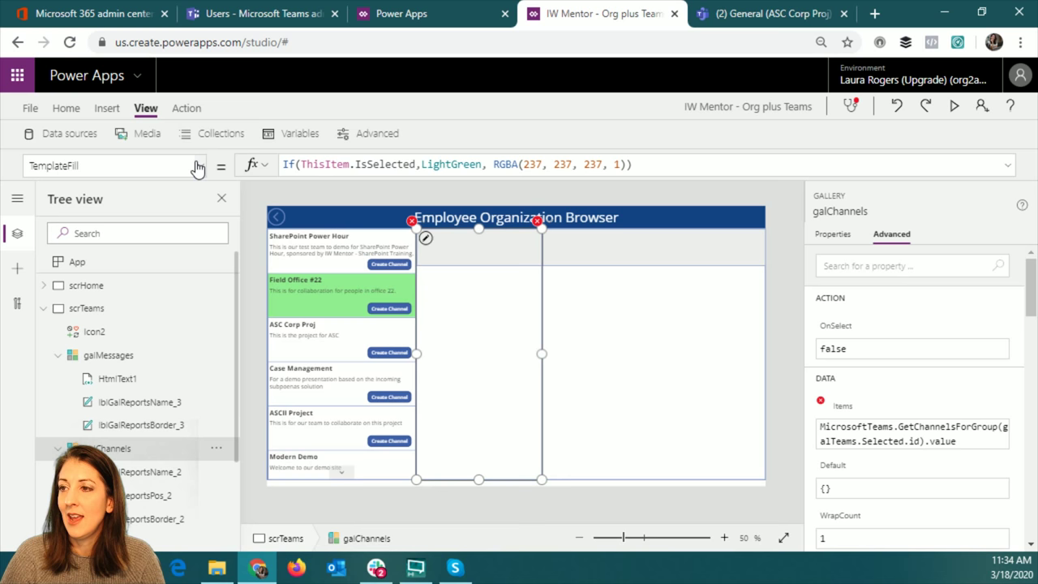
pyautogui.press('F11')
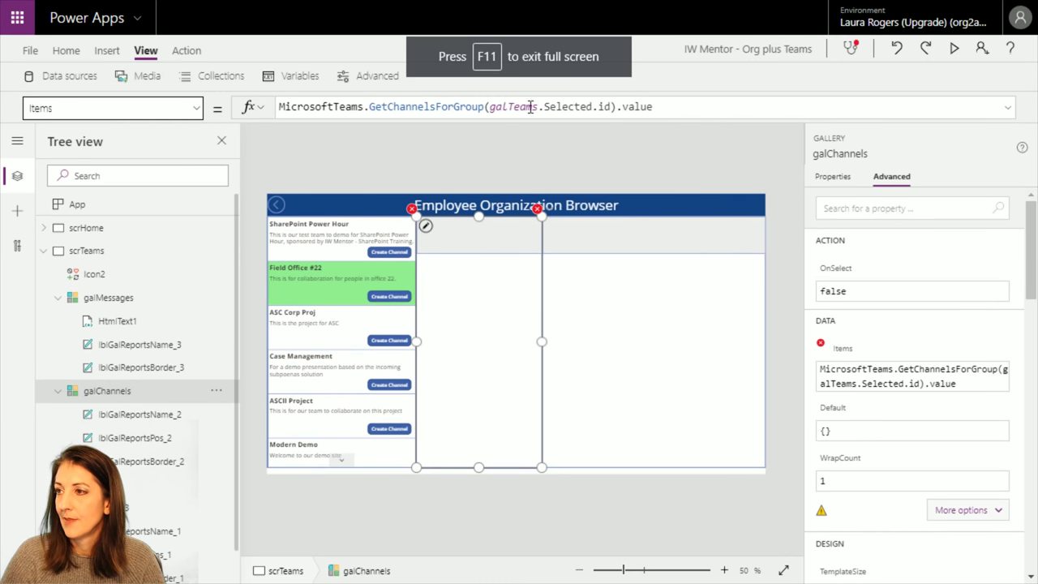
pyautogui.doubleClick(391, 107)
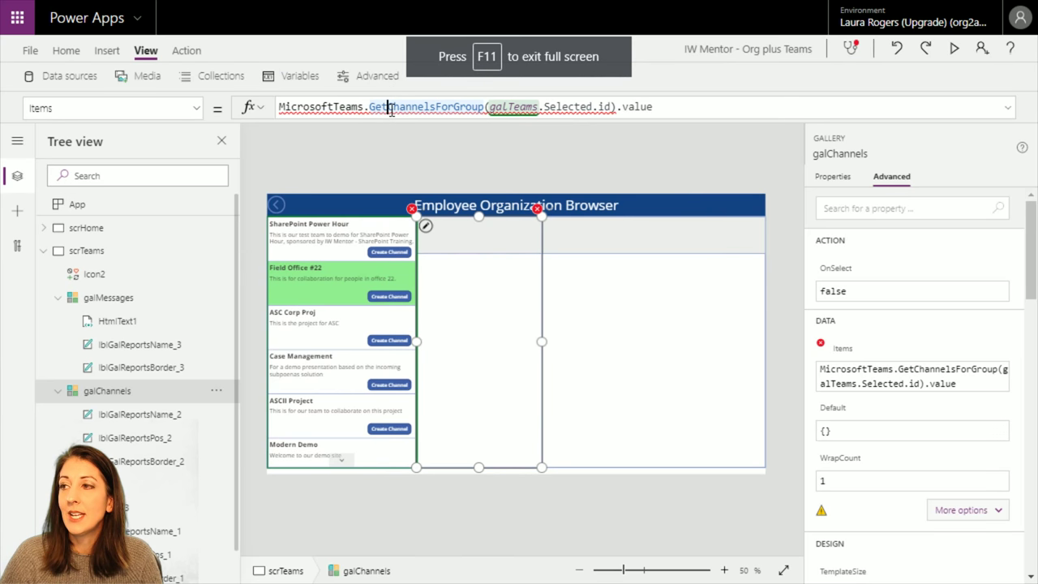
pyautogui.click(391, 107)
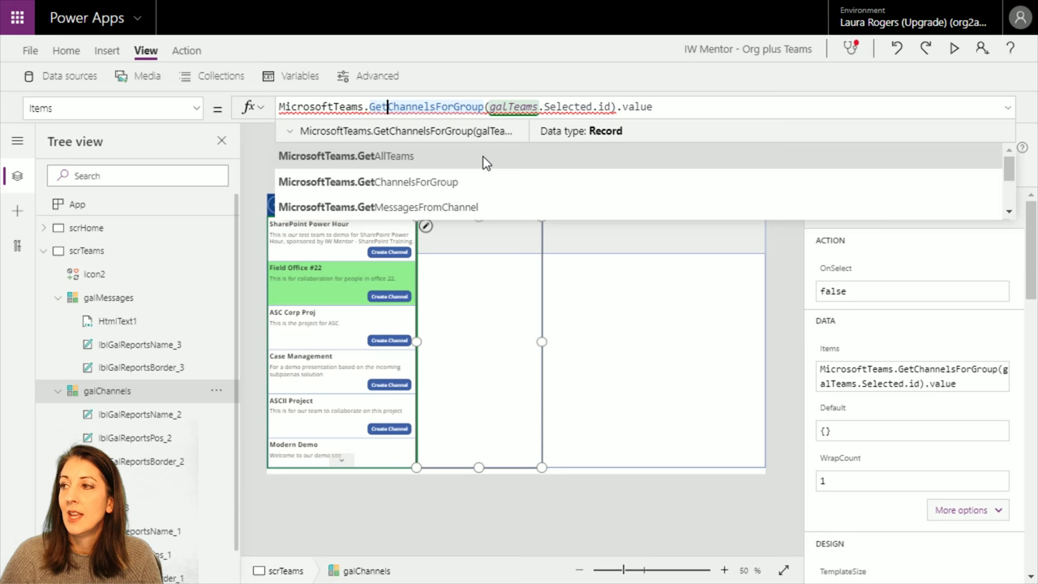
pyautogui.click(608, 107)
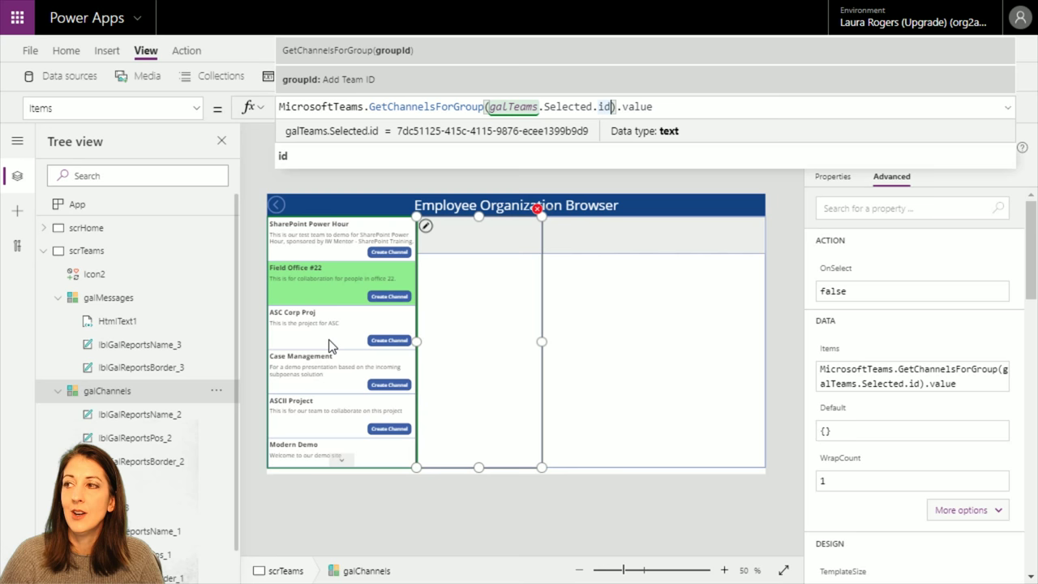
# Examine the Items formula of galMessages, including GetMessagesFromChannel and its galTeams.Selected.id and galChannels.Selected.id arguments.
pyautogui.click(599, 319)
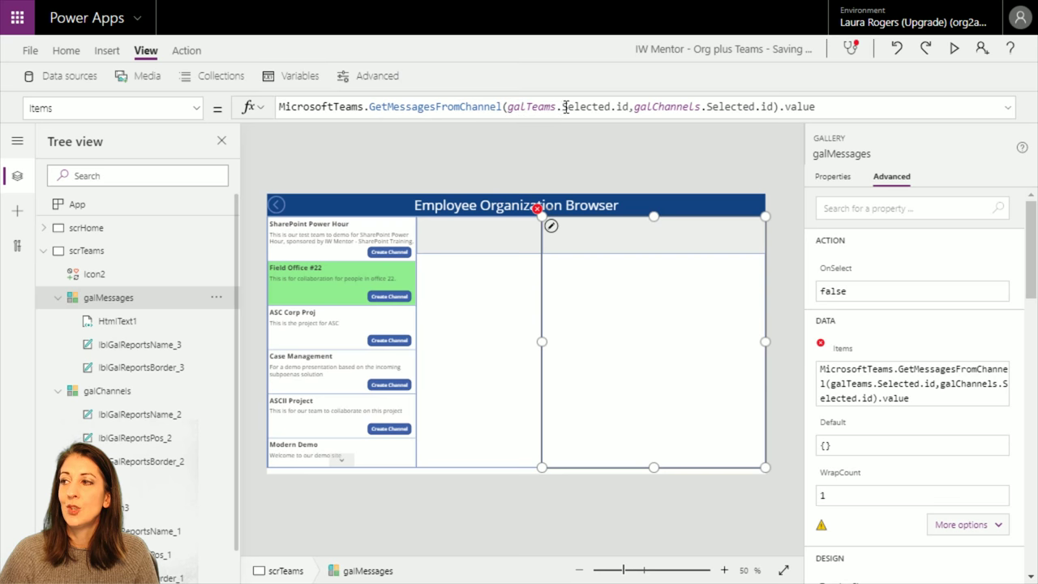
pyautogui.click(508, 107)
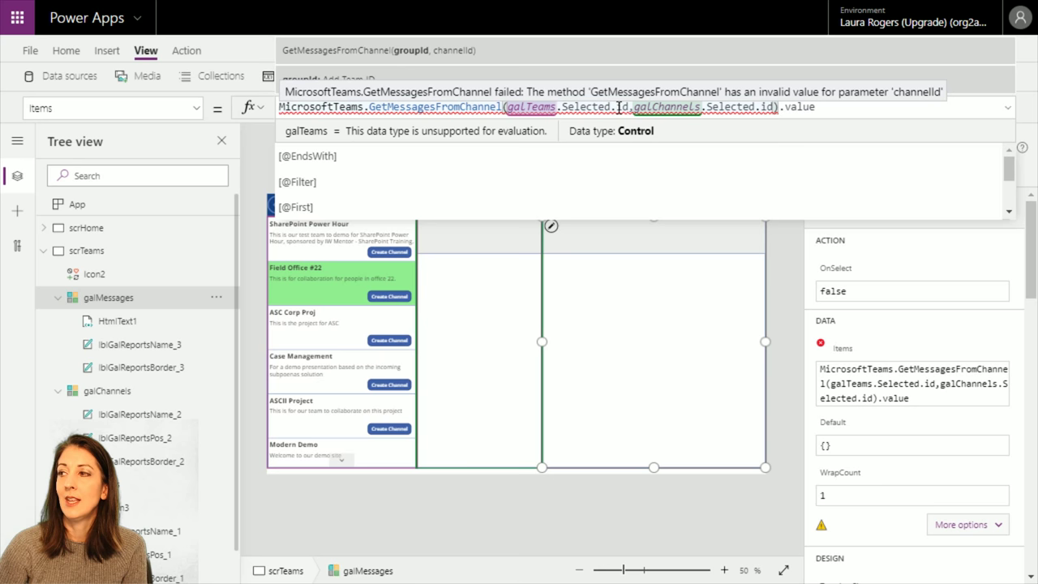
pyautogui.click(688, 108)
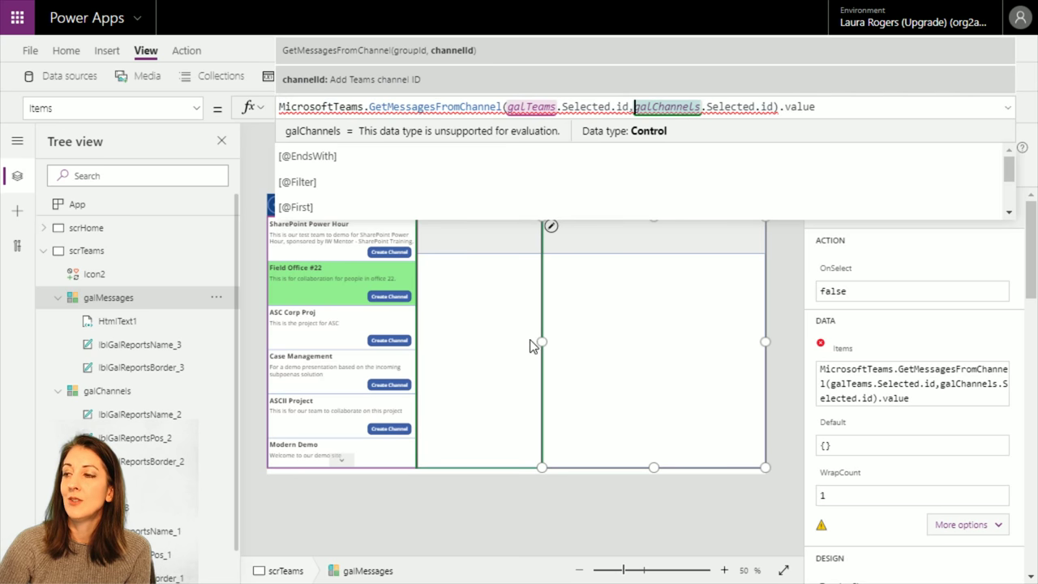
pyautogui.click(511, 172)
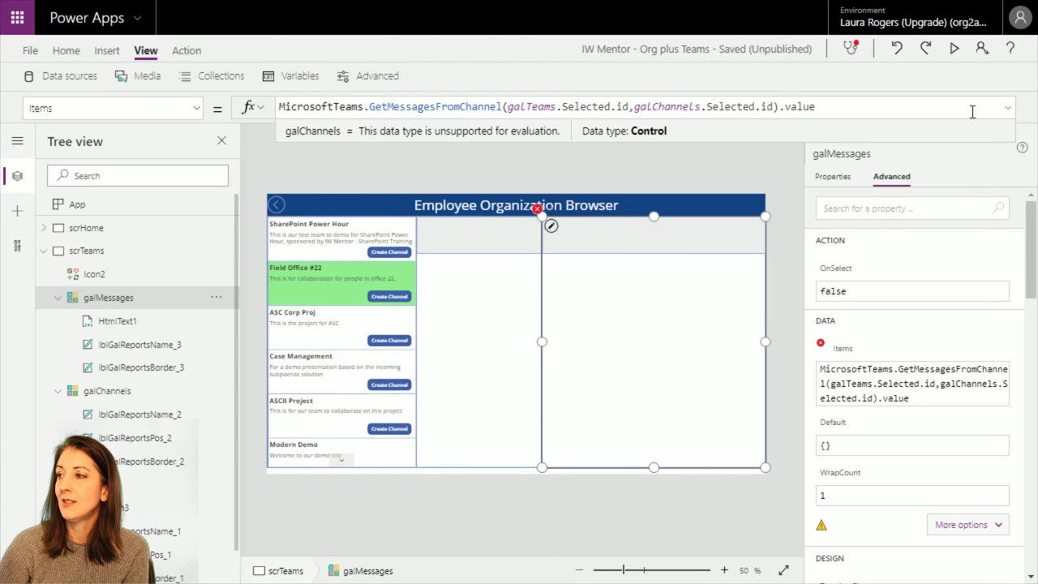
# Preview the app, choose the SharePoint Power Hour team and its General channel, look through the messages, and leave the preview.
pyautogui.click(954, 49)
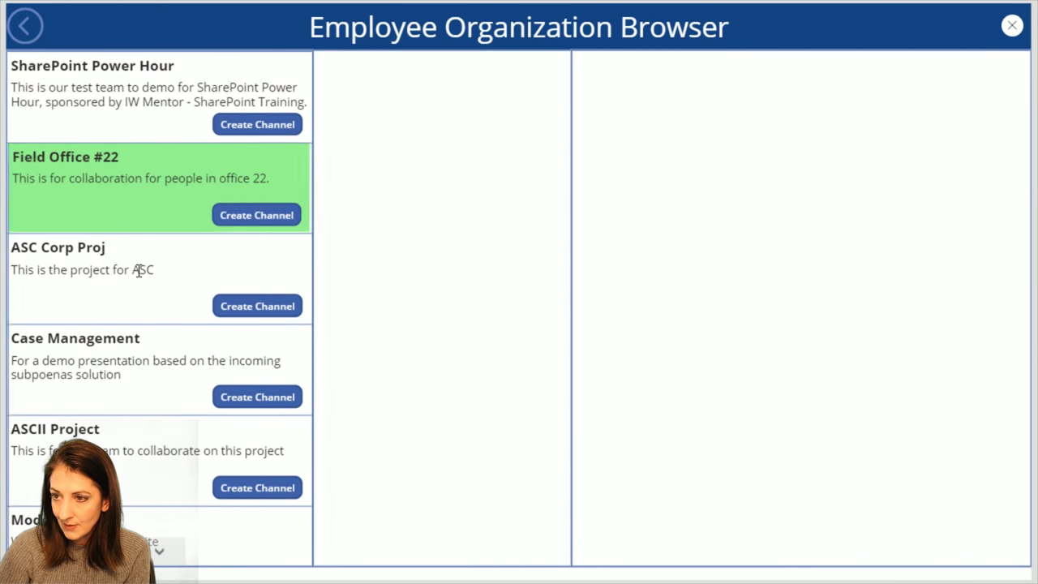
pyautogui.click(149, 116)
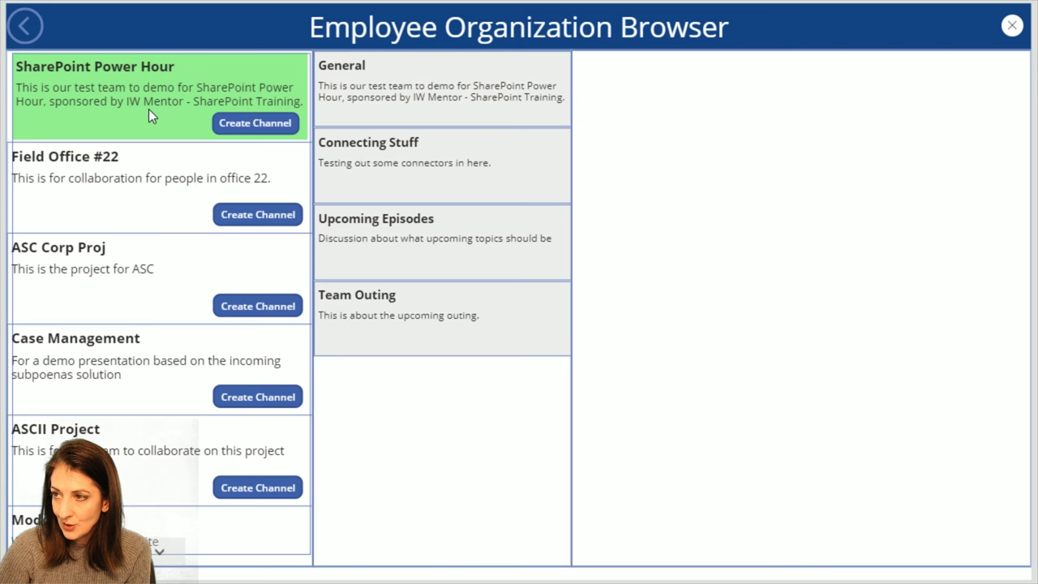
pyautogui.click(476, 97)
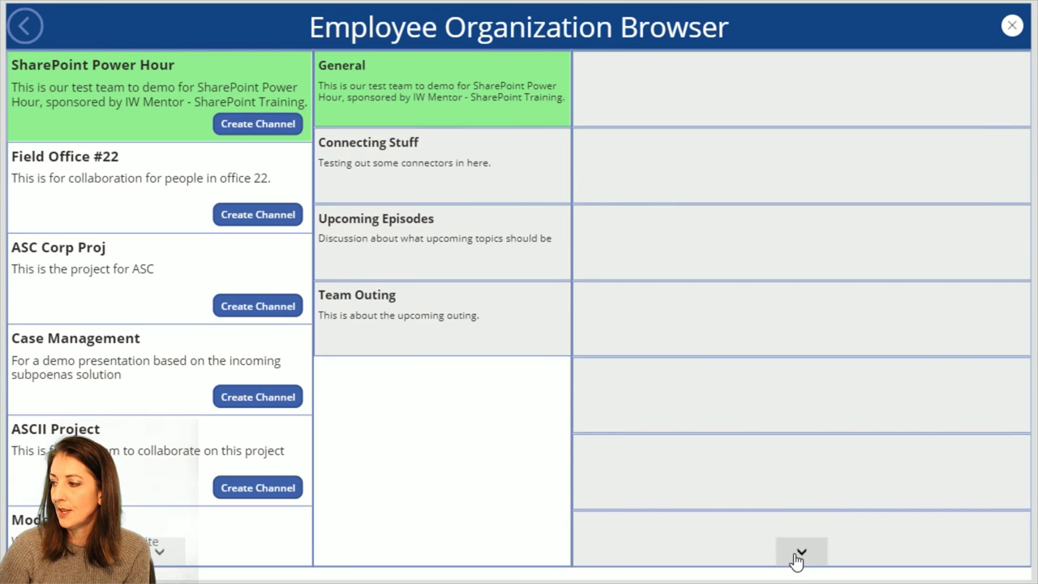
pyautogui.click(801, 552)
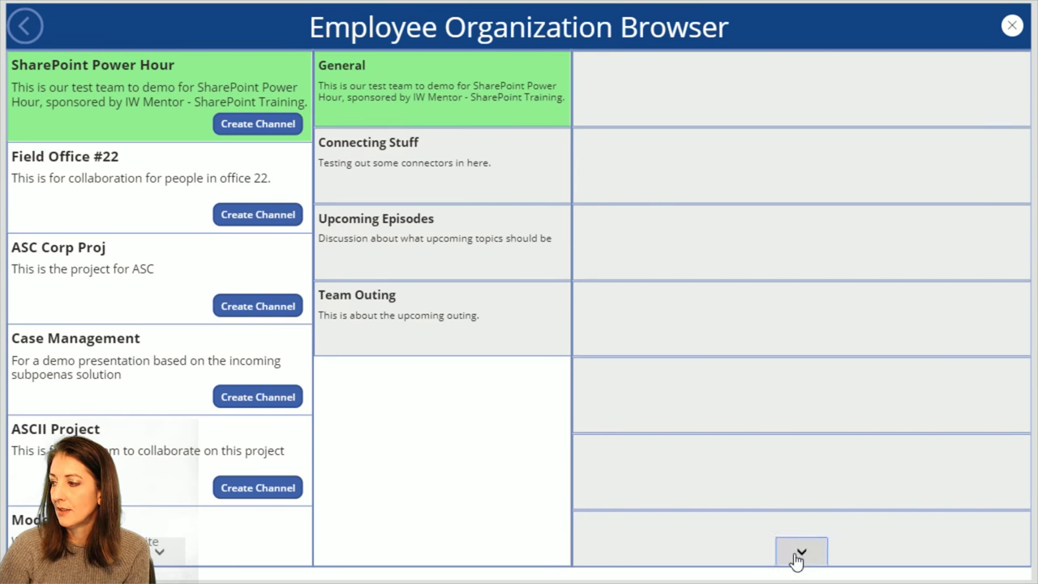
pyautogui.click(1011, 28)
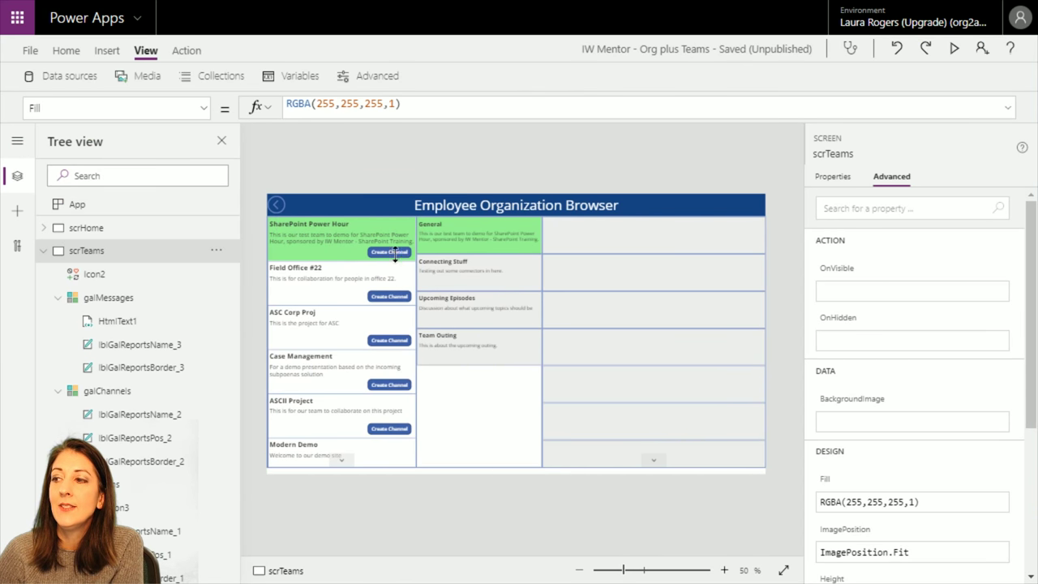
pyautogui.click(394, 252)
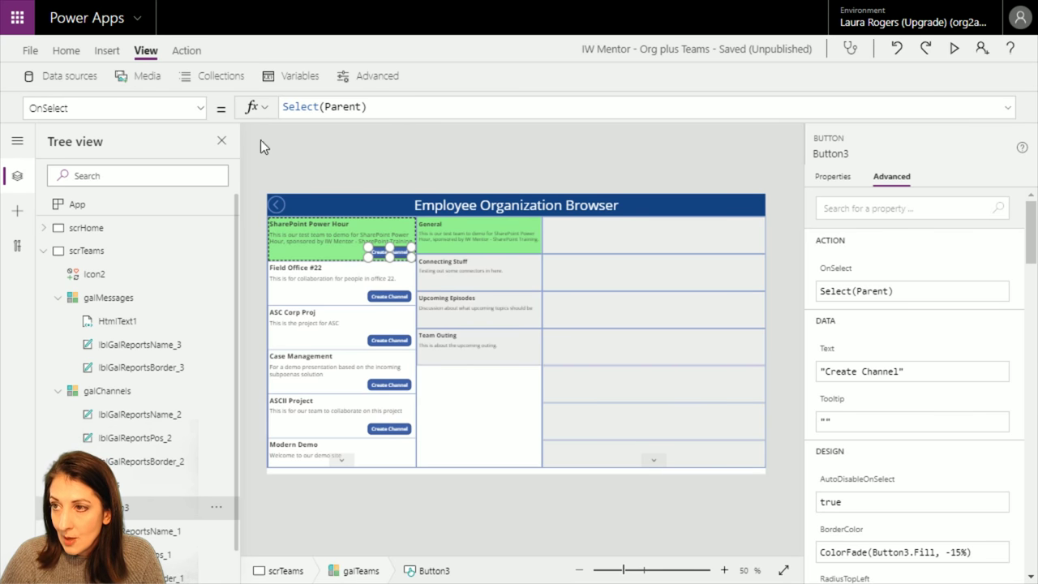
pyautogui.click(108, 51)
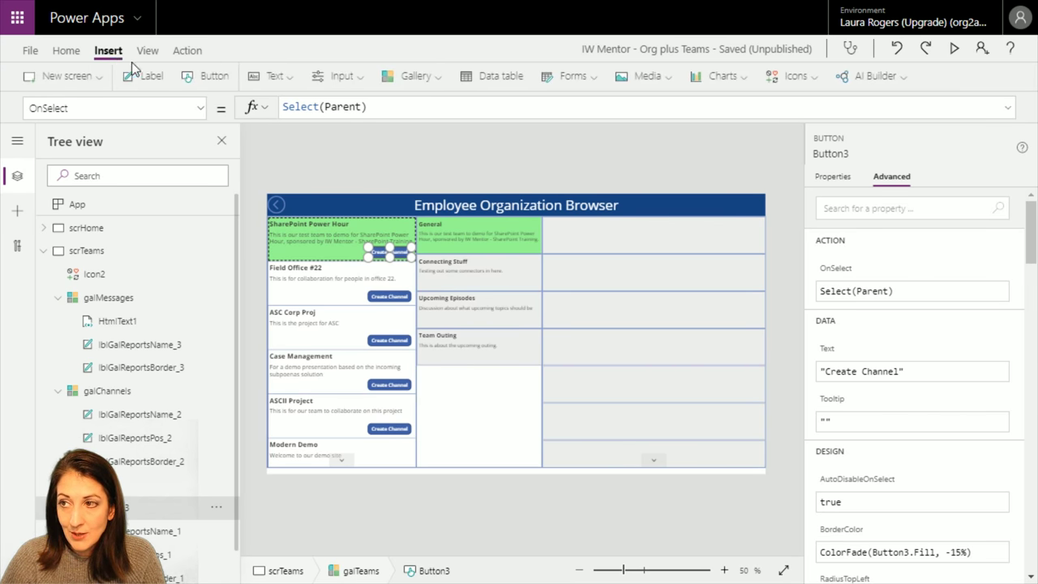
pyautogui.click(275, 78)
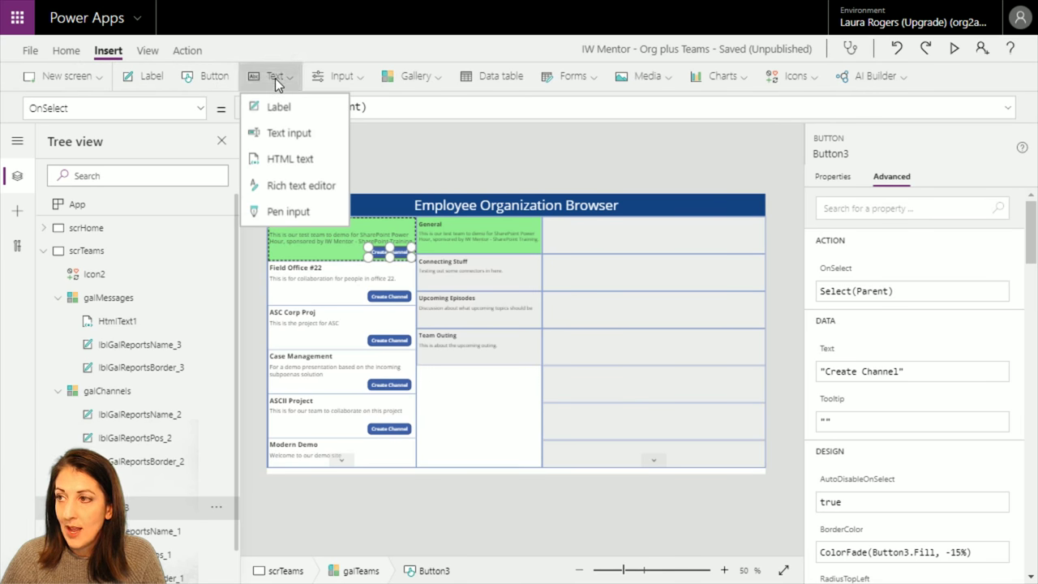
pyautogui.click(285, 132)
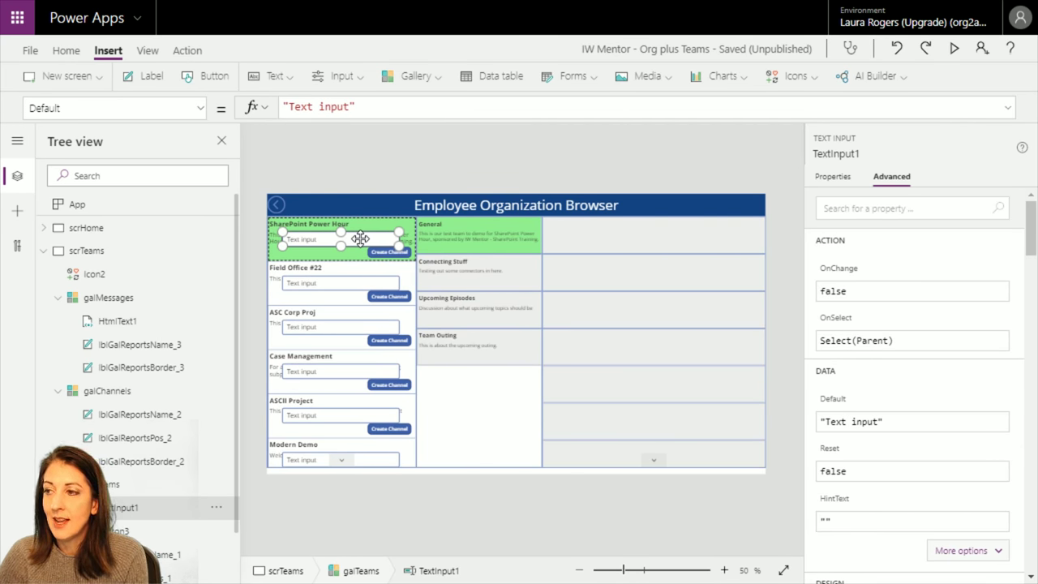
pyautogui.press('Delete')
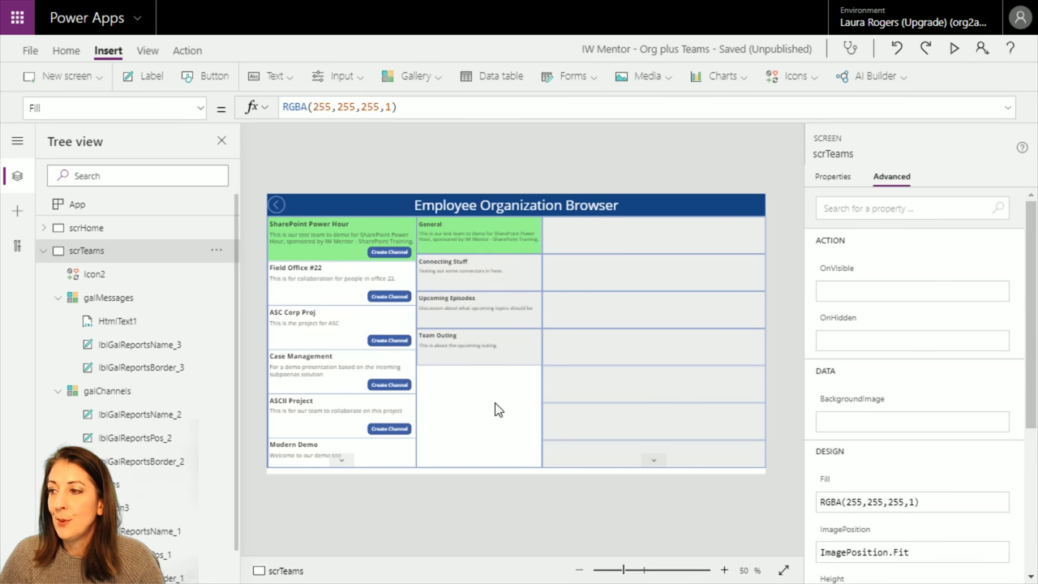
# Insert a text input on the scrTeams screen and place it in the header bar between the back arrow and the title.
pyautogui.click(610, 208)
pyautogui.click(270, 76)
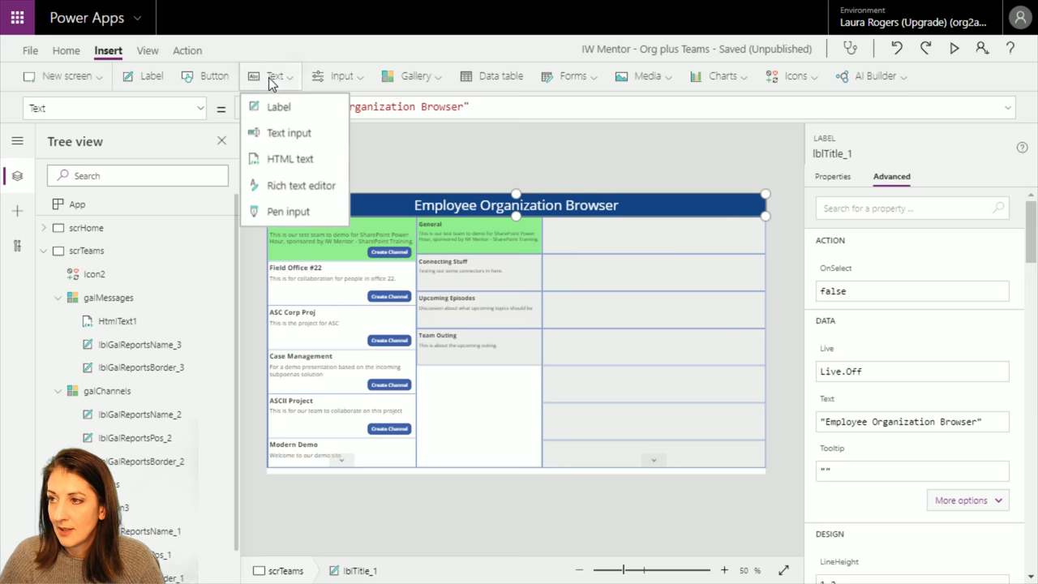
pyautogui.click(287, 133)
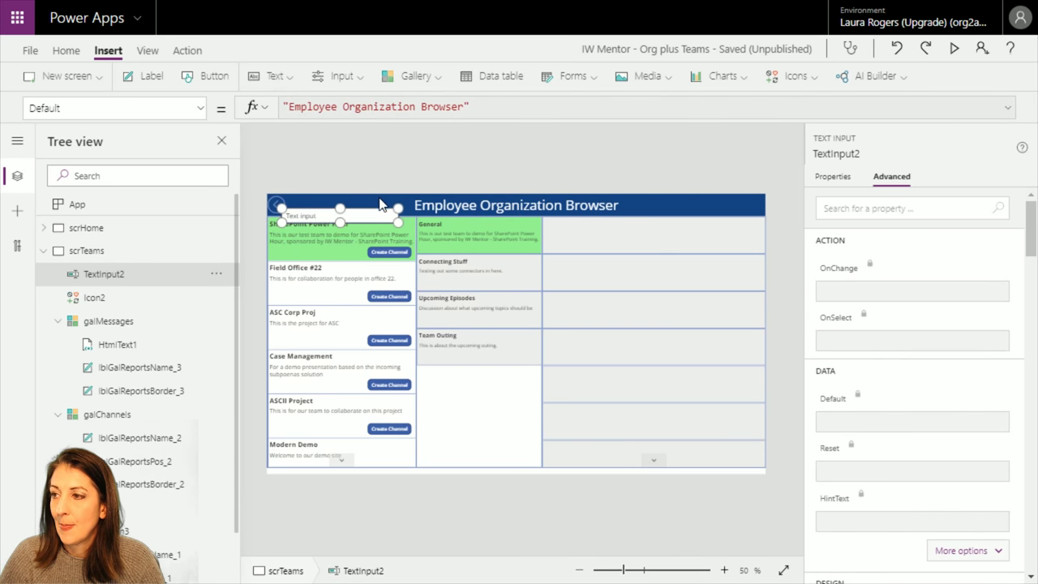
pyautogui.moveTo(353, 214); pyautogui.dragTo(489, 252)
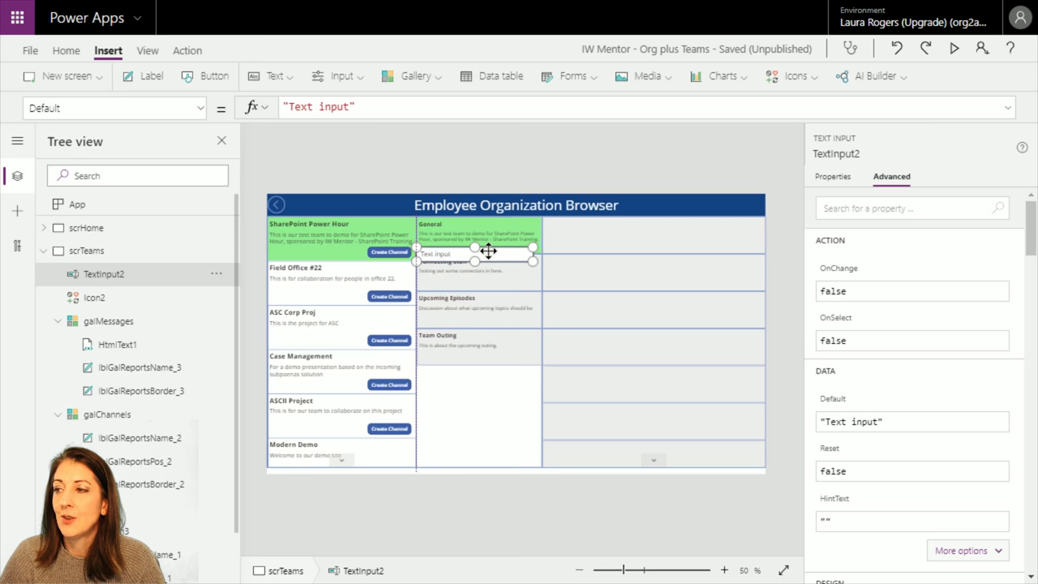
pyautogui.moveTo(488, 251); pyautogui.dragTo(365, 199)
# Set the new text input's Default value to "New channel name".
pyautogui.click(292, 106)
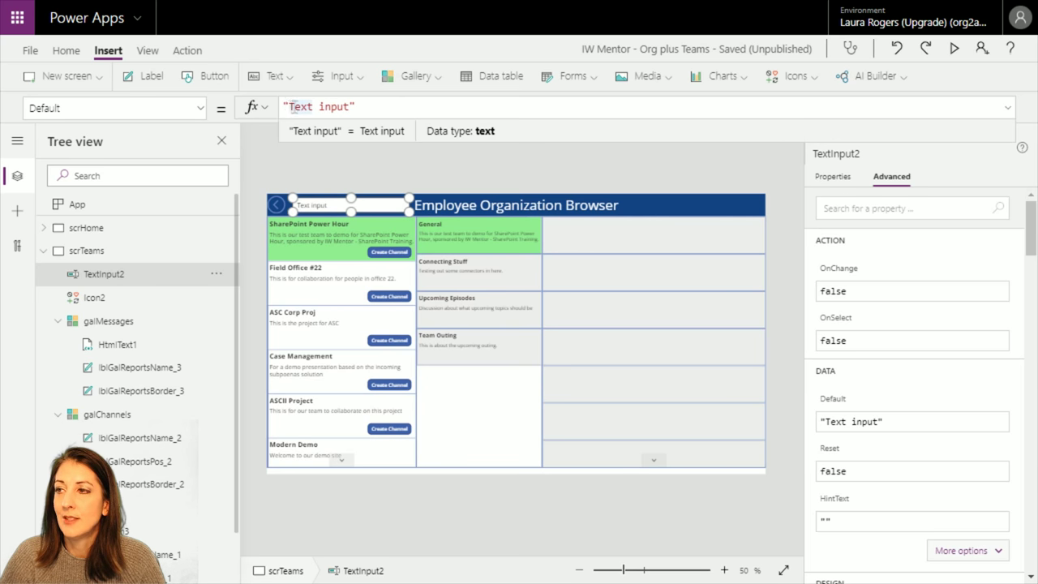
pyautogui.moveTo(292, 106); pyautogui.dragTo(350, 107)
pyautogui.write('N')
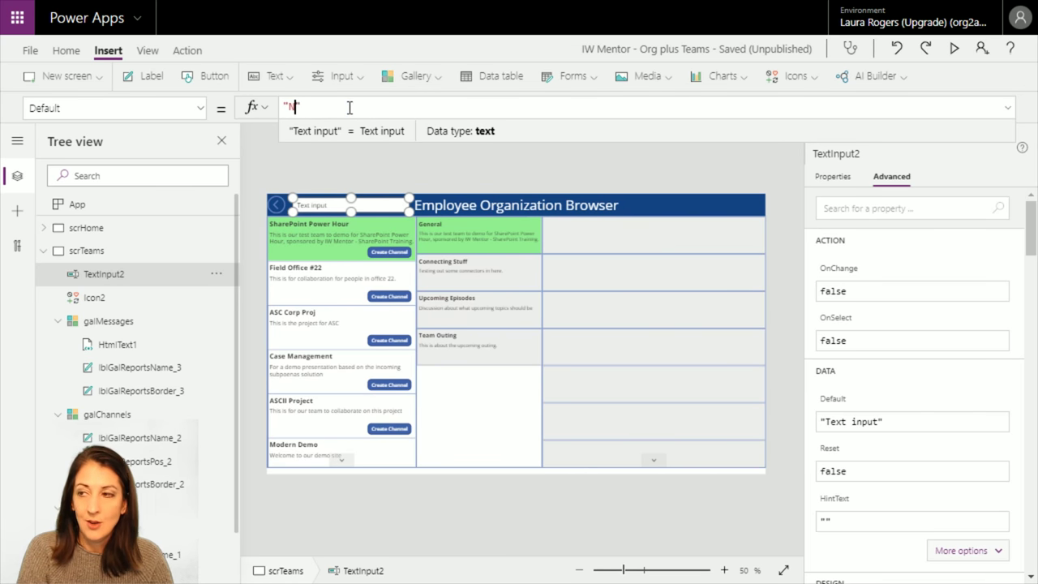
pyautogui.write('Ew c')
pyautogui.press('BackSpace')
pyautogui.press('BackSpace')
pyautogui.press('BackSpace')
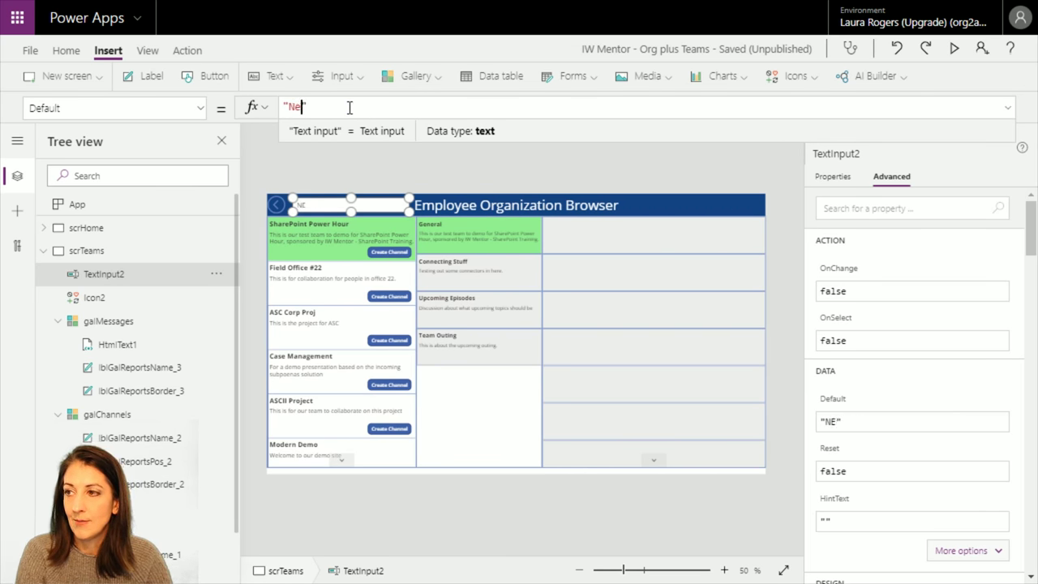
pyautogui.write('w channel nam')
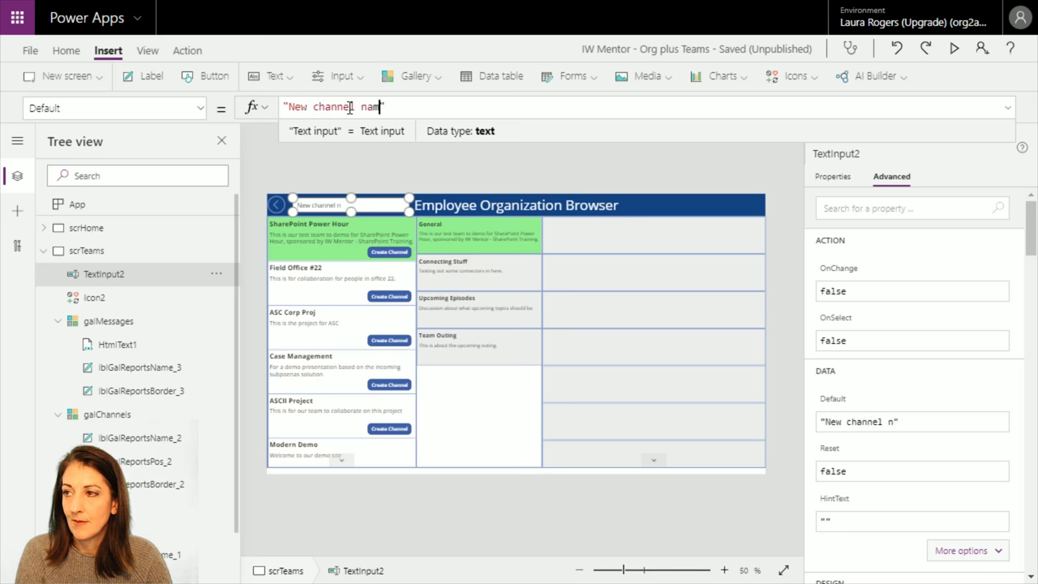
pyautogui.write('e')
# Clear the text input's Default value and set its HintText to "new channel name".
pyautogui.hotkey('ctrl', 'a')
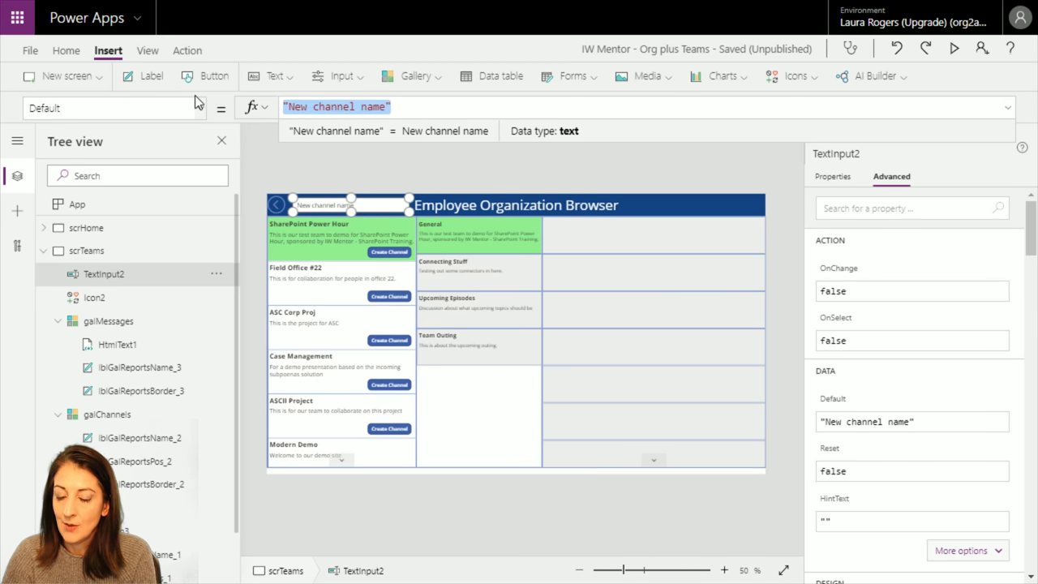
pyautogui.press('BackSpace')
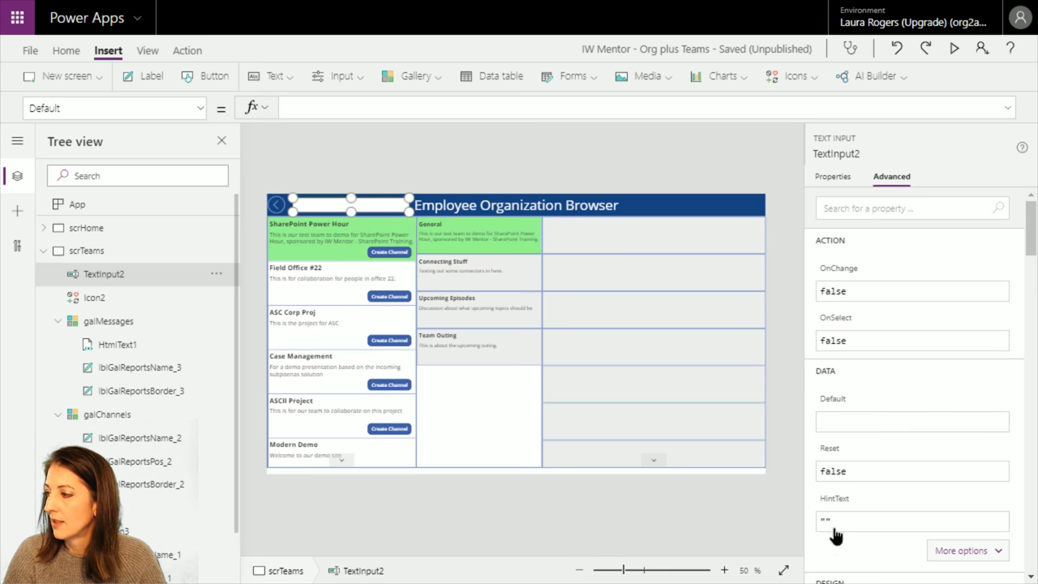
pyautogui.click(826, 521)
pyautogui.write('n')
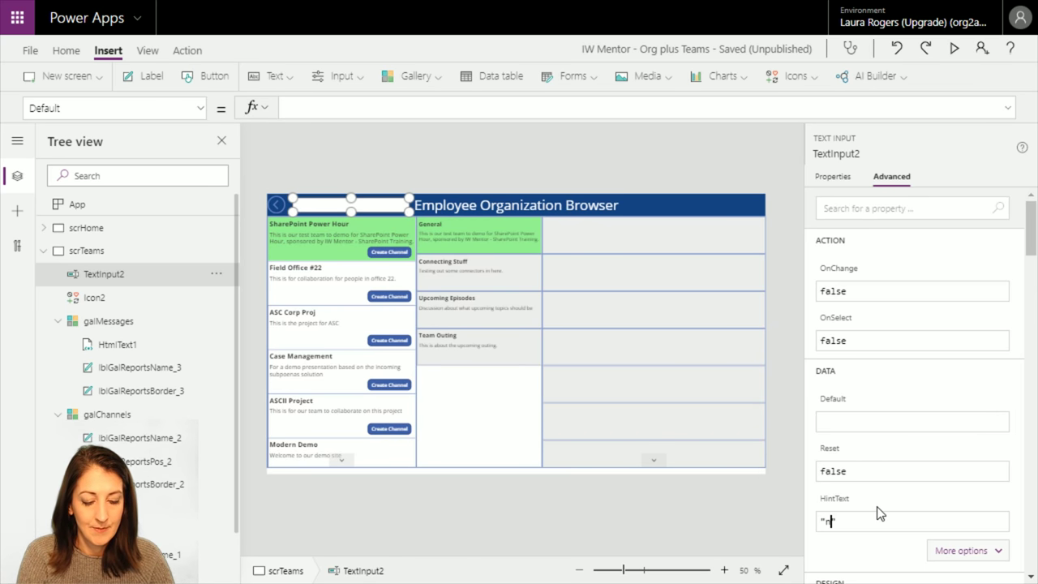
pyautogui.write('ew channel name')
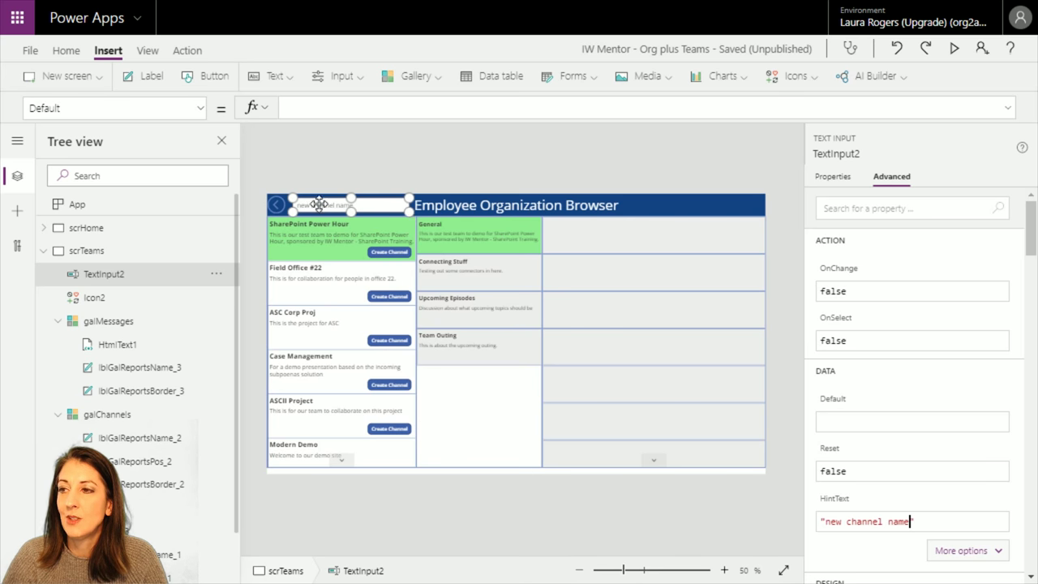
# Insert a Next icon and place it at the right end of the channel name text input in the header.
pyautogui.click(787, 79)
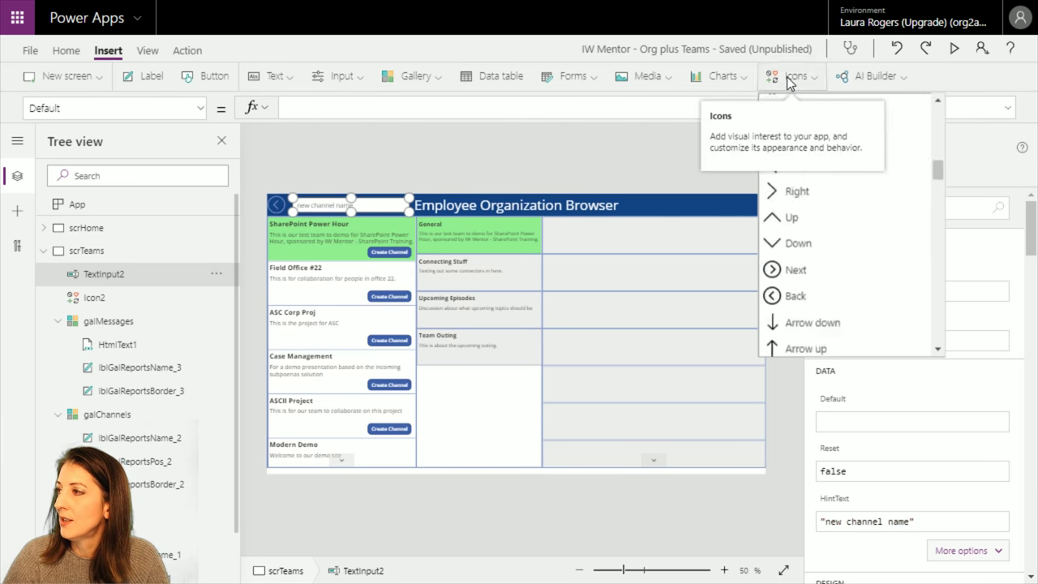
pyautogui.scroll(-10, 855, 231)
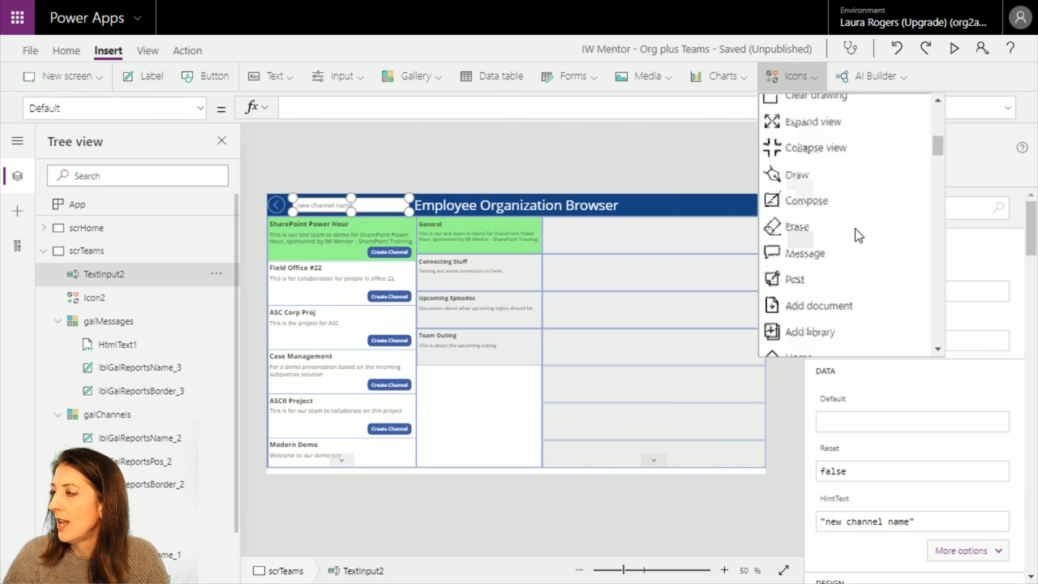
pyautogui.scroll(-5, 859, 235)
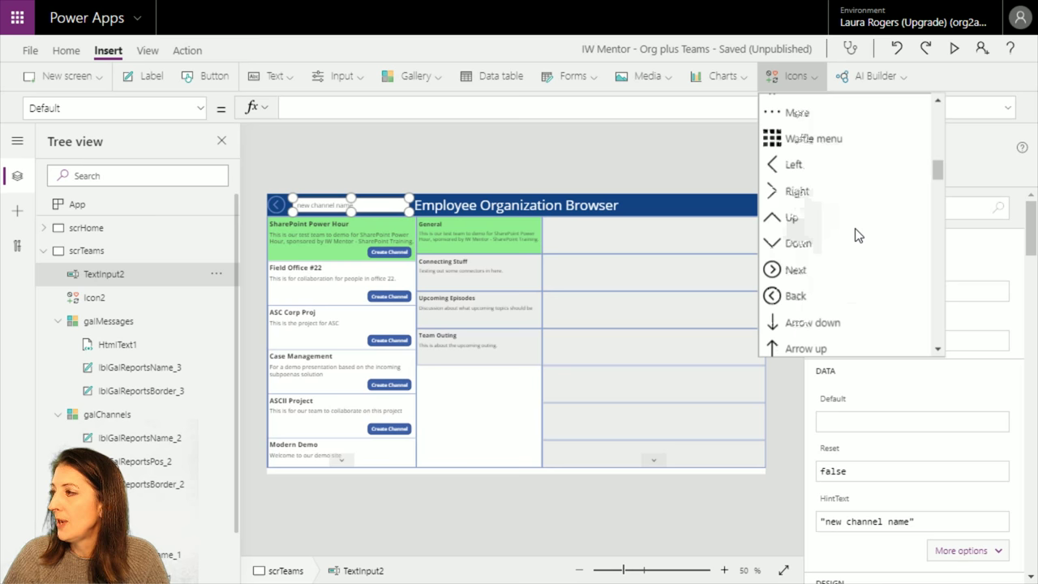
pyautogui.click(843, 269)
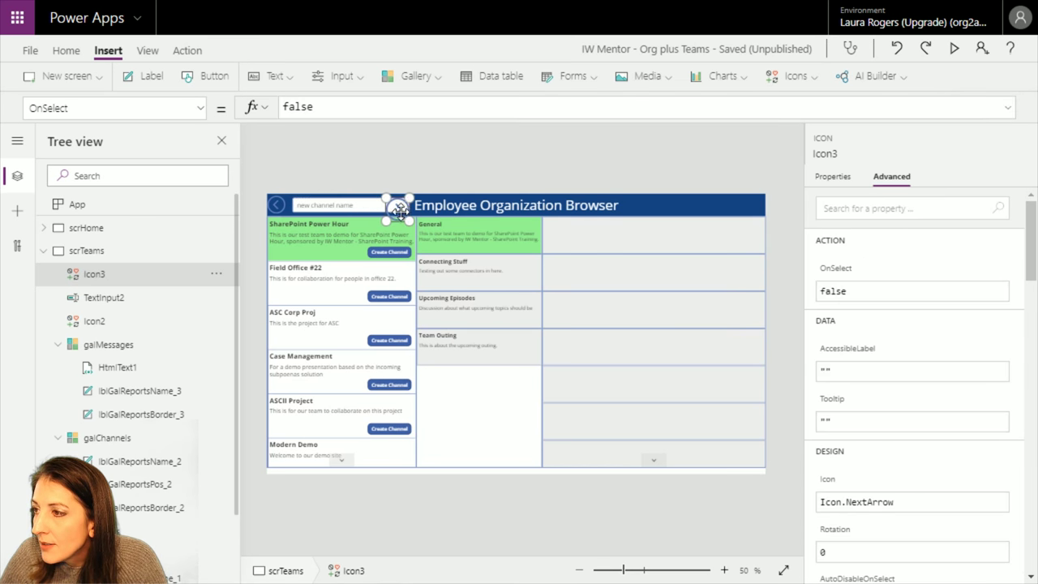
pyautogui.click(389, 252)
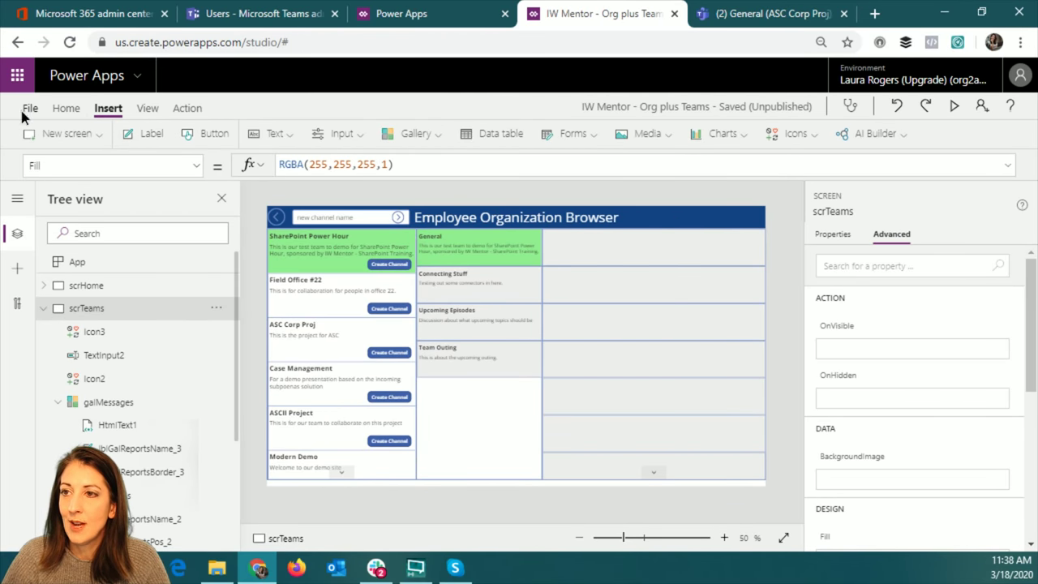
# Save the IW Mentor - Org plus Teams app without a version note and close it.
pyautogui.click(23, 109)
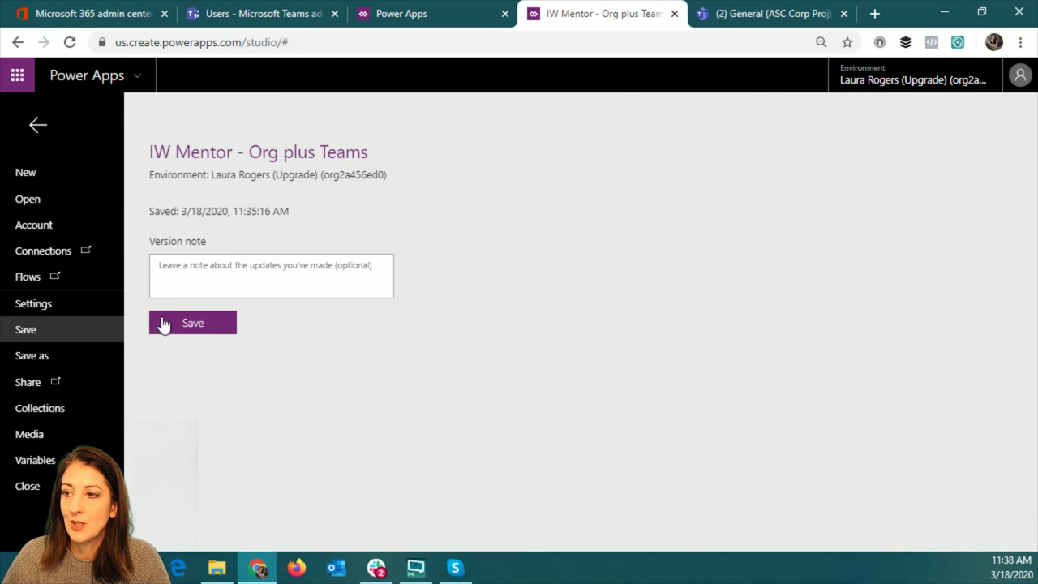
pyautogui.click(163, 323)
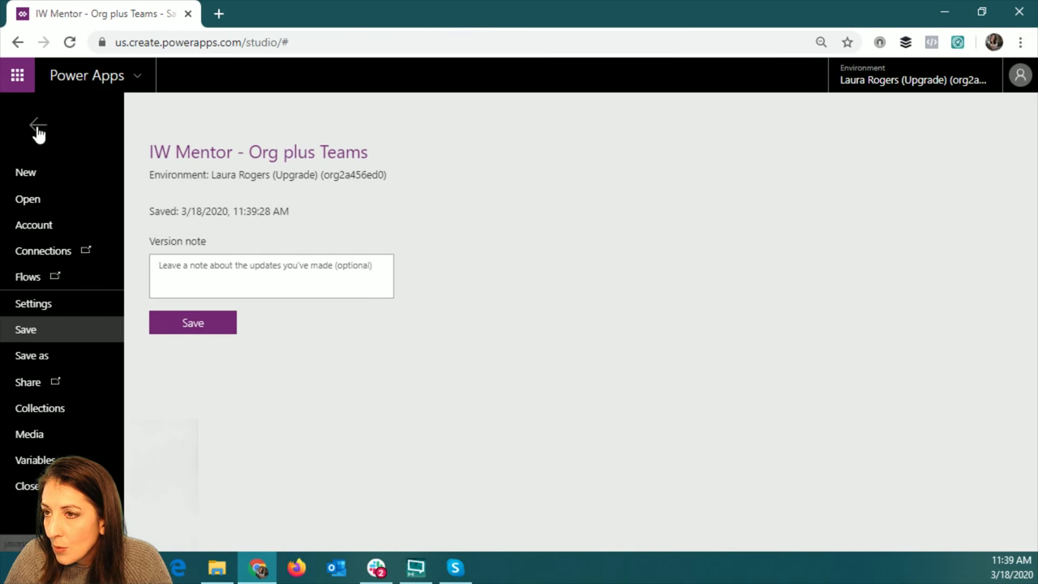
pyautogui.click(175, 316)
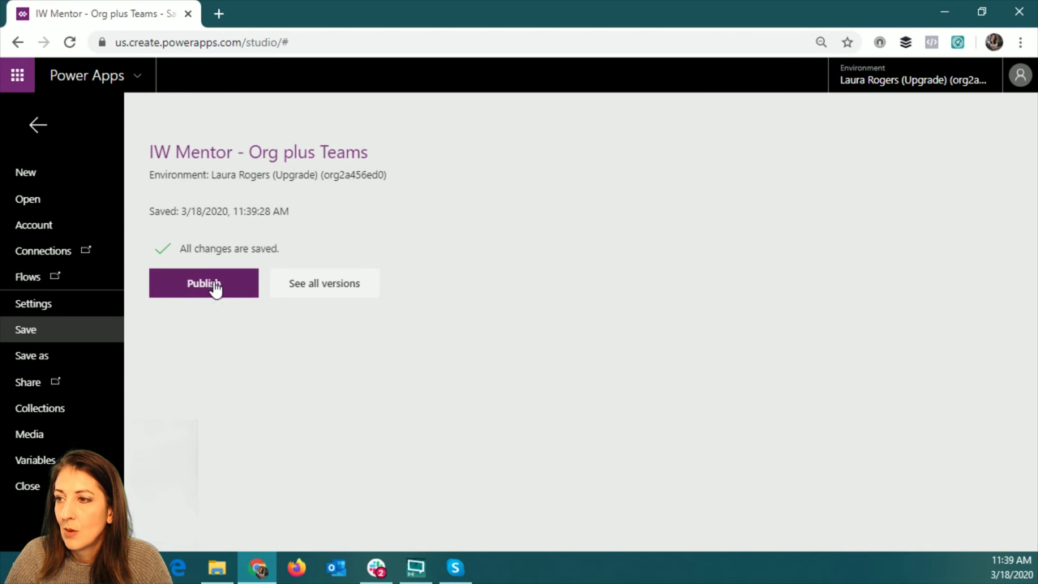
pyautogui.click(25, 486)
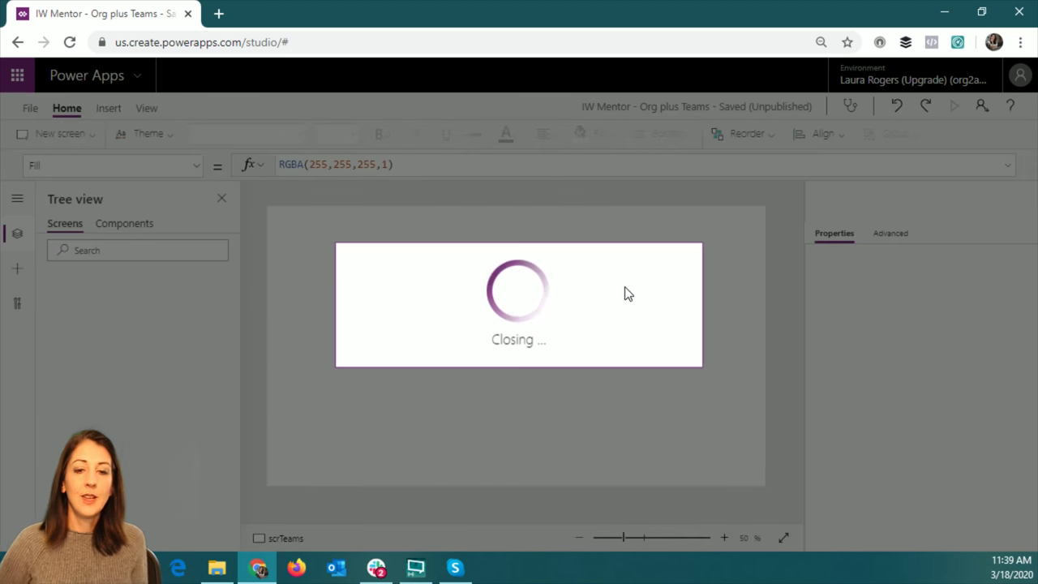